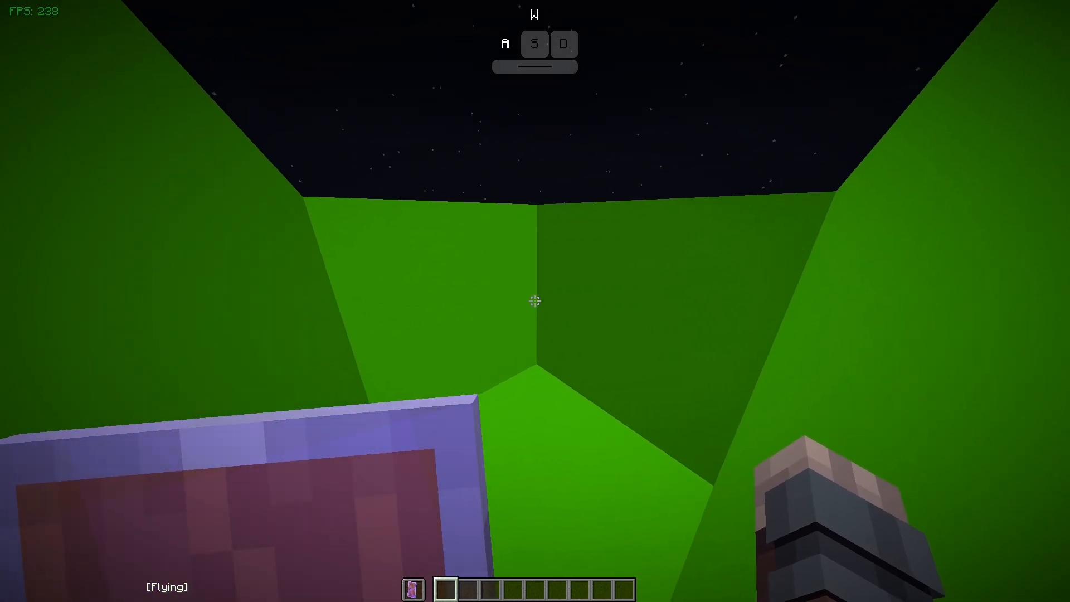
- Pick the lime concrete block and fly above the enclosure to examine its walls and floor
key("a")
middle_click(536, 301)
key("s")
key("d")
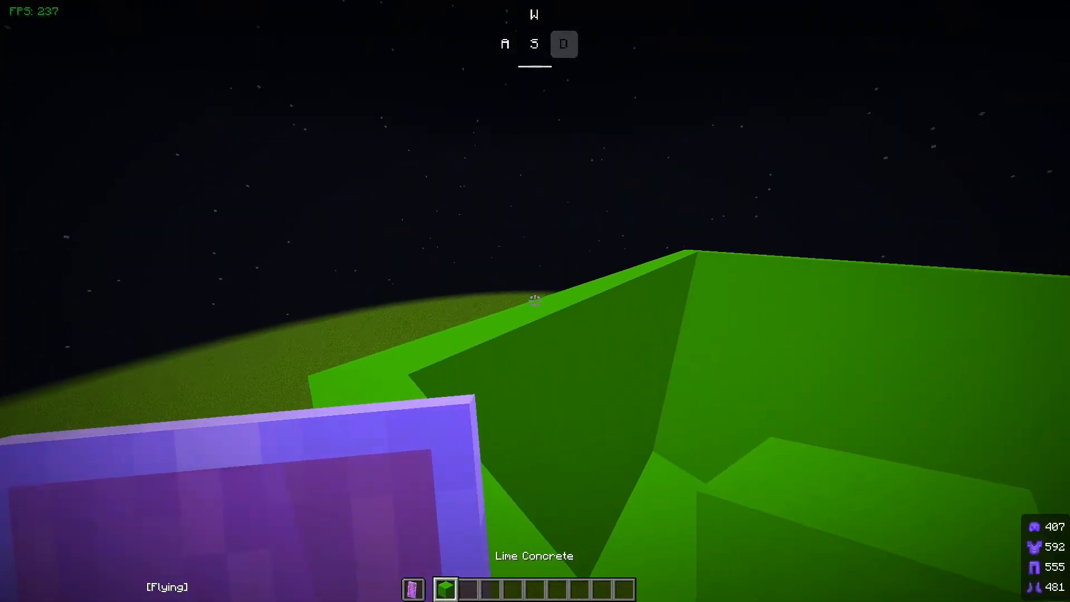
key("space")
scroll(535, 301, "up", 1)
scroll(535, 301, "down", 1)
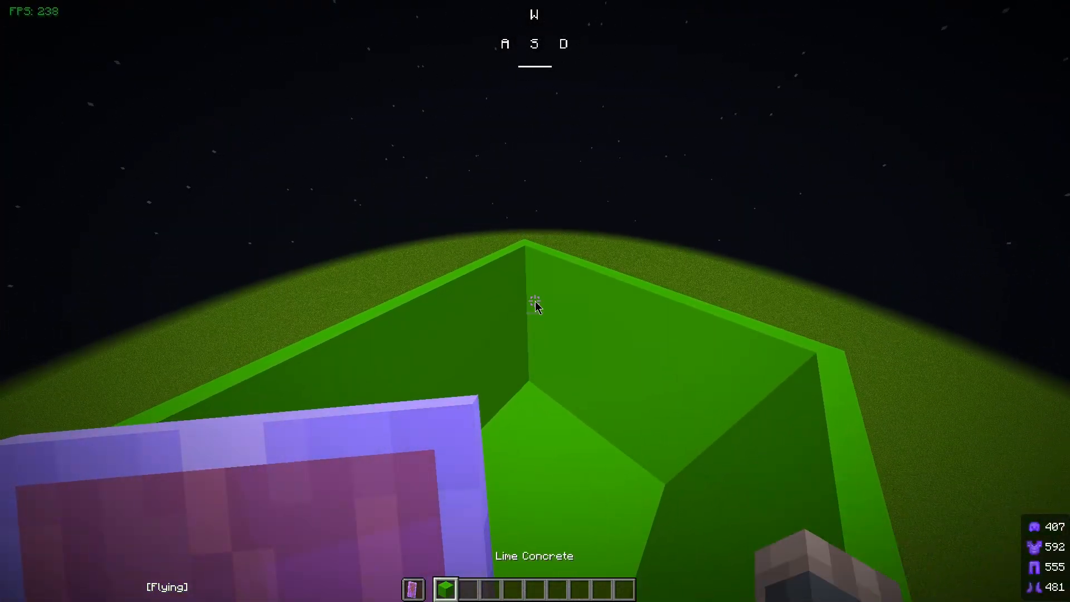
key("e")
key("e")
key("a")
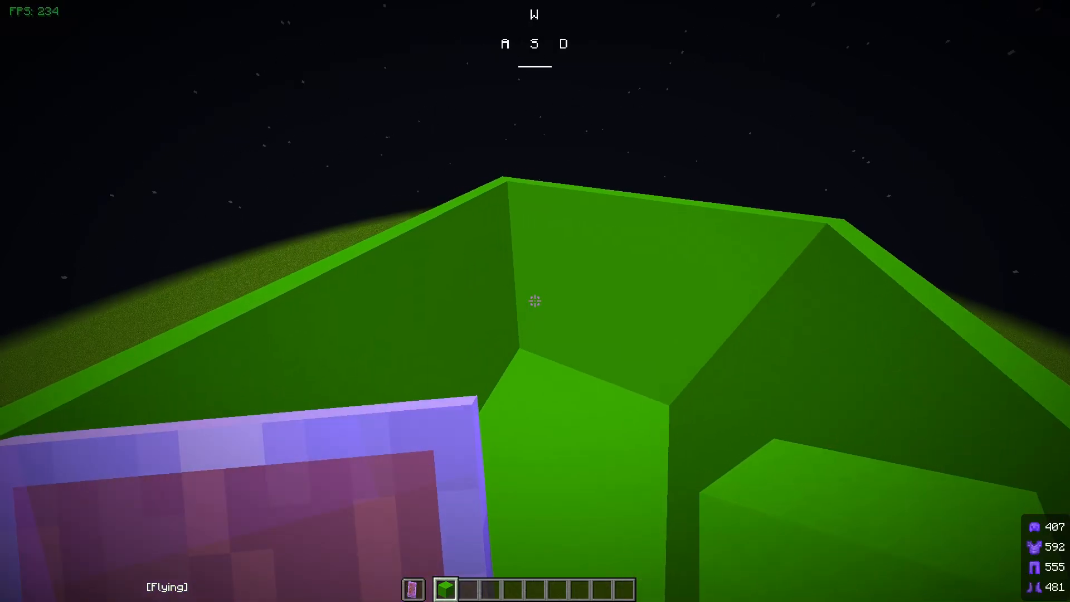
key("d")
key("slash")
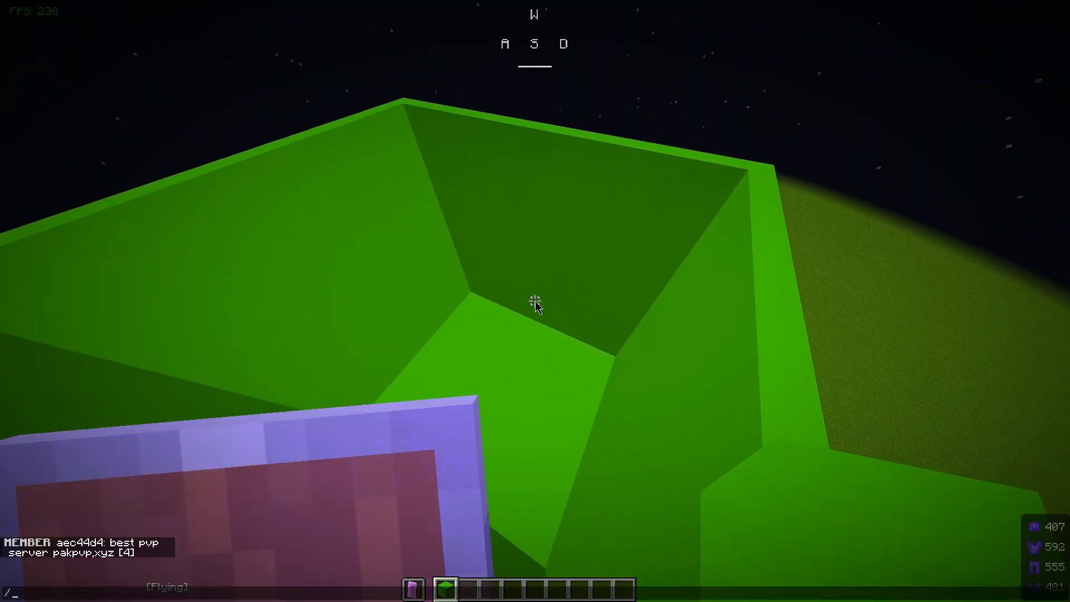
key("Escape")
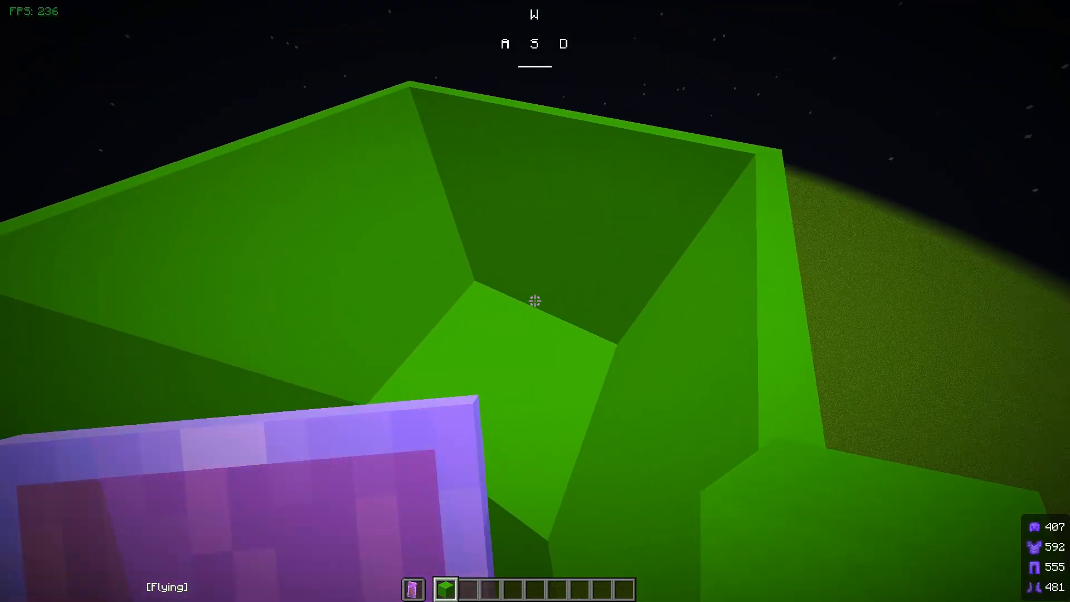
- Fly down to the floor of the lime concrete enclosure and clear the lime concrete from the hotbar
key("ctrl")
key("w")
key("a")
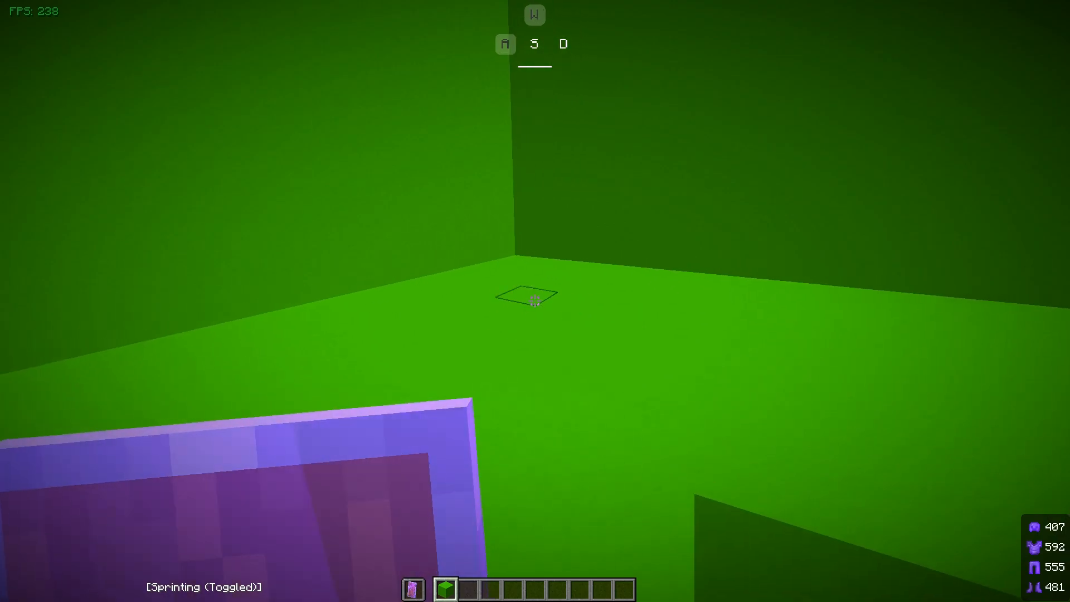
left_click(535, 301)
key("e")
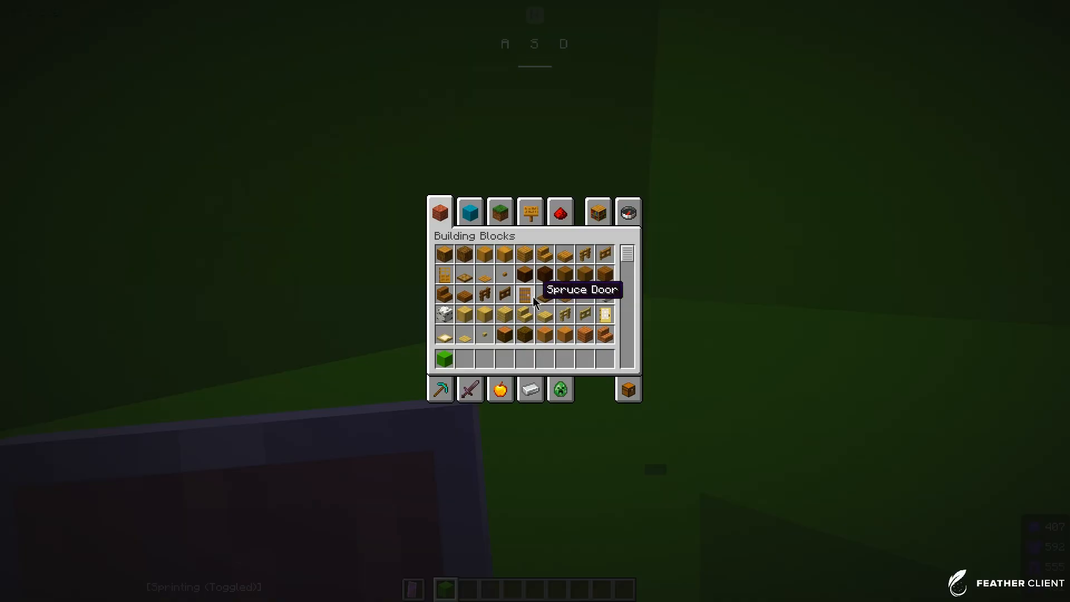
key("e")
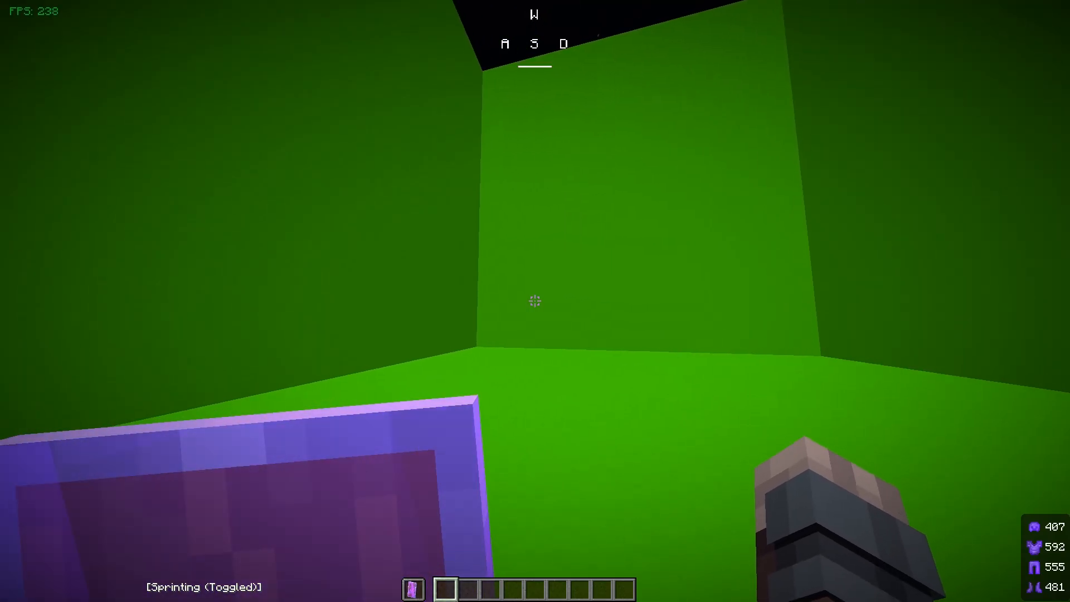
- Switch to the front-facing third-person view and disable the Brightness, Hitbox, Ping and Time Changer mods in the Feather settings
key("F5")
key("F5")
key("Escape")
left_click(589, 223)
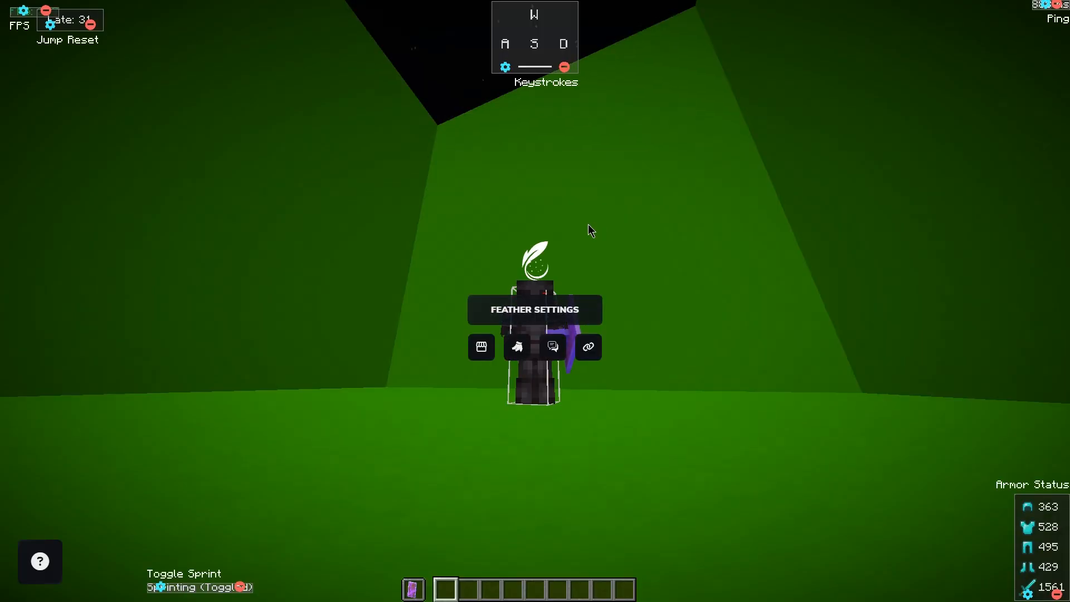
left_click(783, 210)
left_click(782, 252)
left_click(783, 380)
left_click(783, 422)
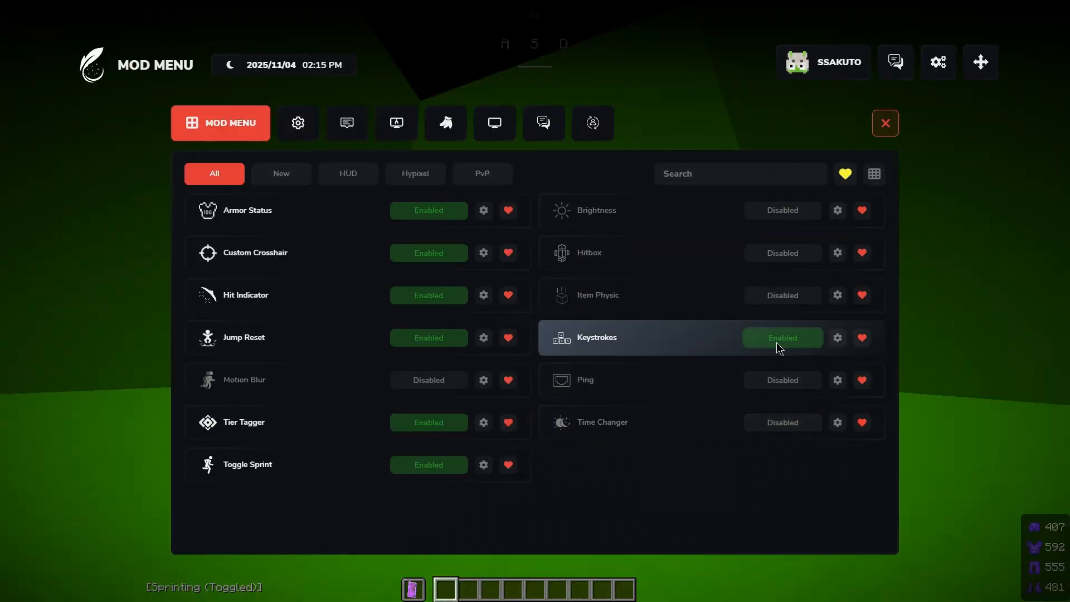
- Disable the Keystrokes, Jump Reset, Hit Indicator, Custom Crosshair, Armor Status, Toggle Sprint and Tier Tagger mods and close the mod settings
left_click(783, 338)
left_click(429, 338)
left_click(429, 295)
left_click(429, 253)
left_click(429, 210)
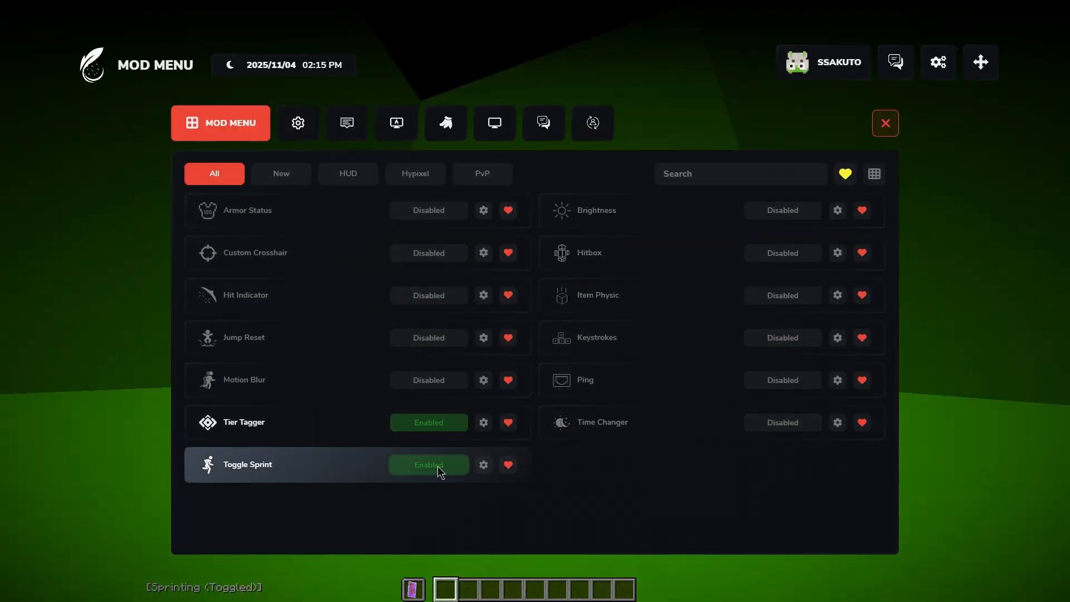
left_click(428, 465)
left_click(429, 422)
left_click(891, 133)
- Hide the HUD, start a replay recording and return to the game
key("e")
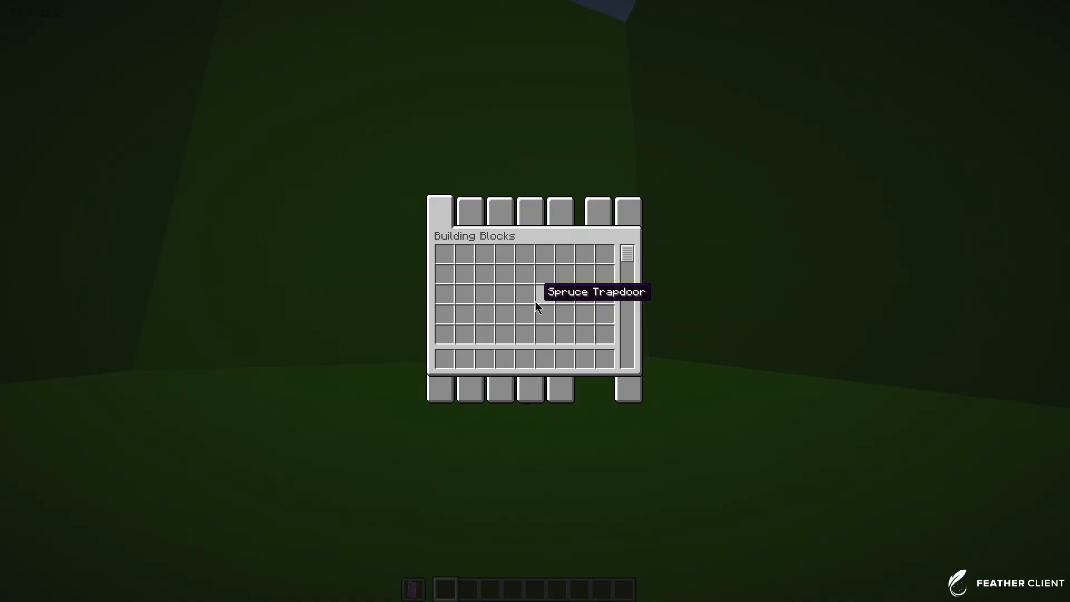
key("e")
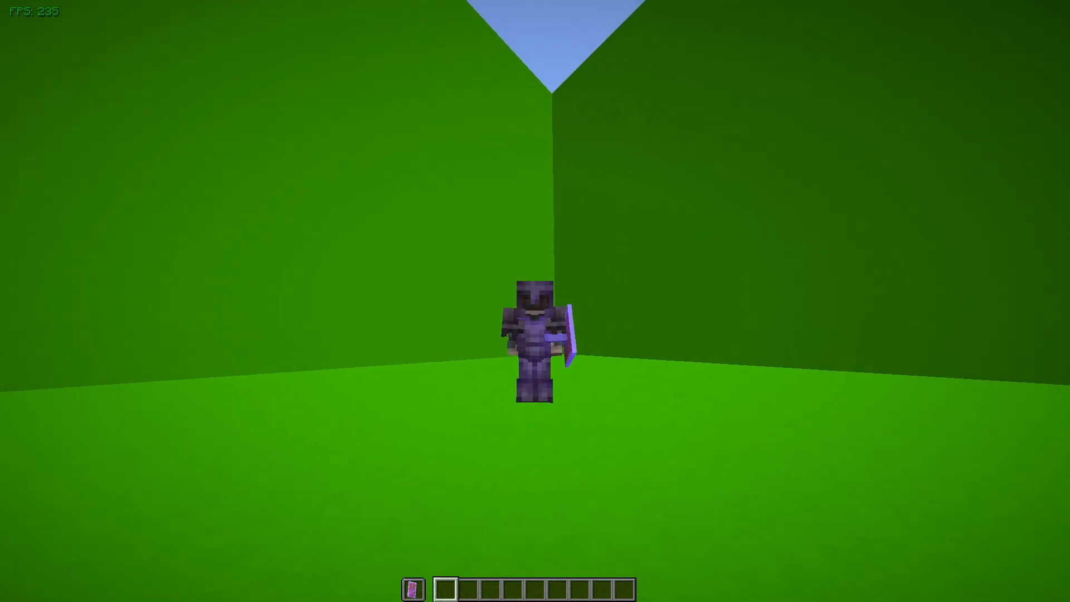
key("F1")
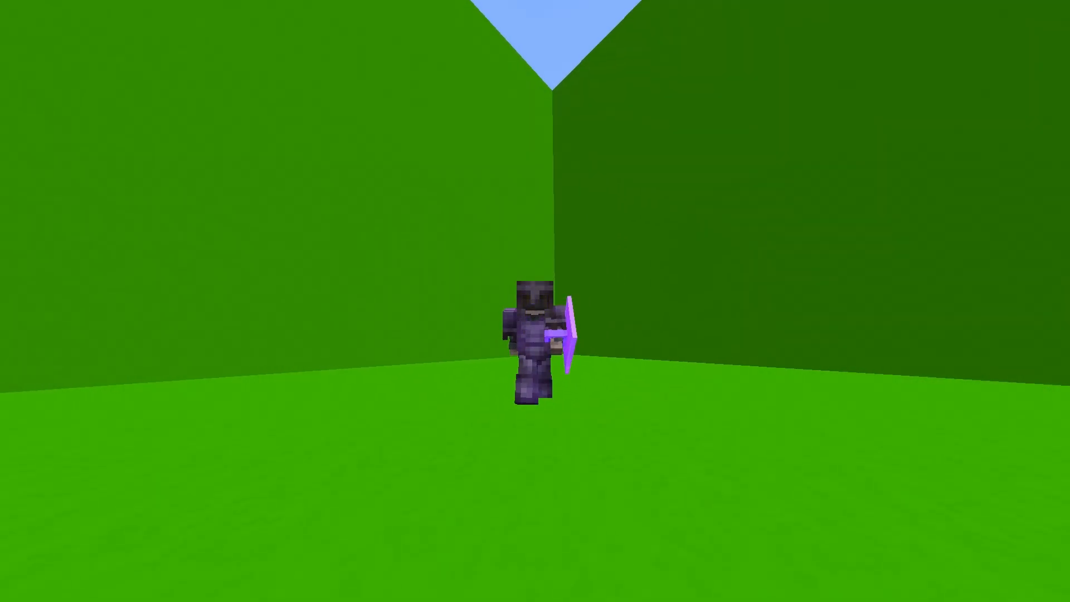
key("Escape")
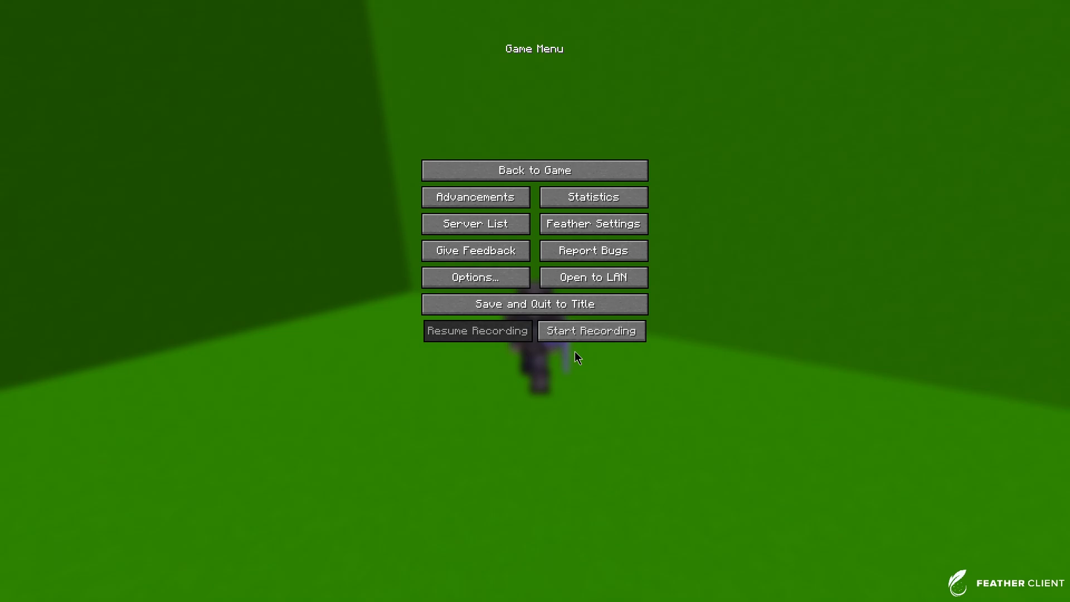
left_click(594, 331)
key("Escape")
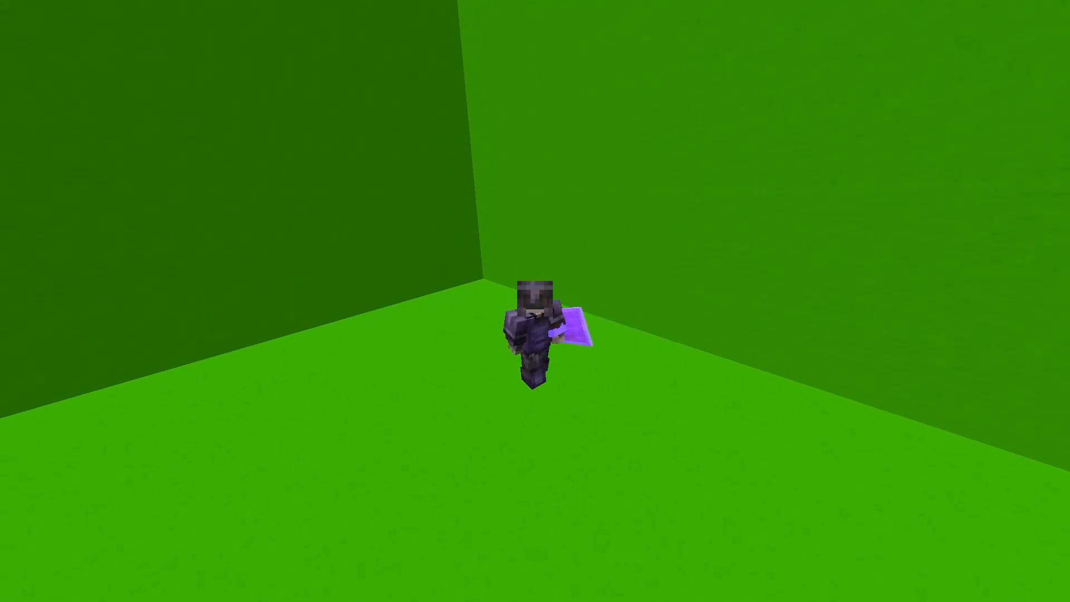
- Switch the camera back to the first-person view
key("F5")
key("Escape")
key("Escape")
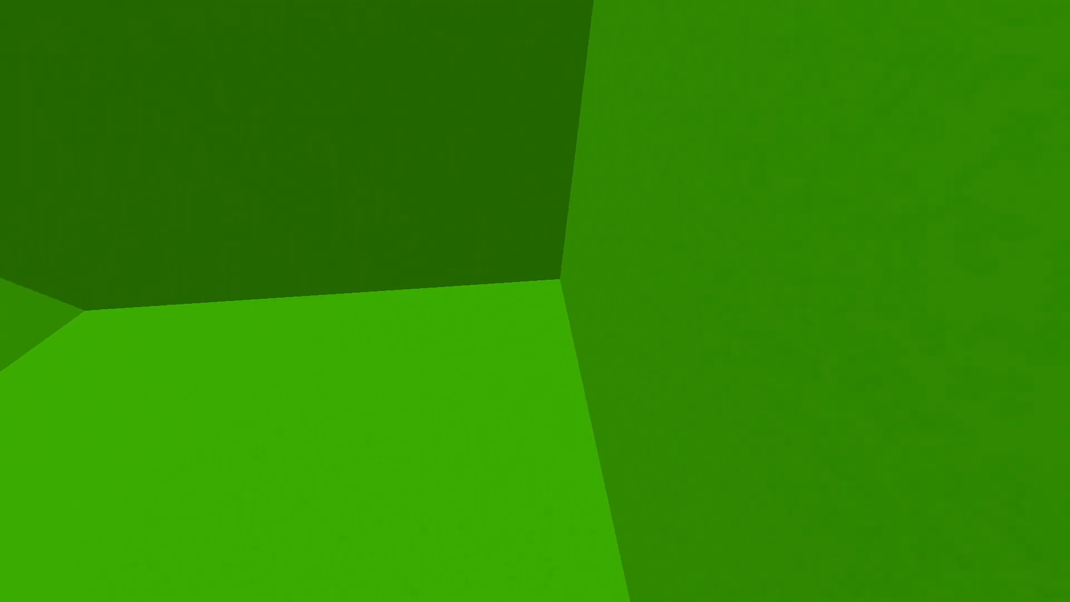
- Move the mace from the survival inventory to the first hotbar slot and swing it with the HUD shown
key("e")
left_click(636, 389)
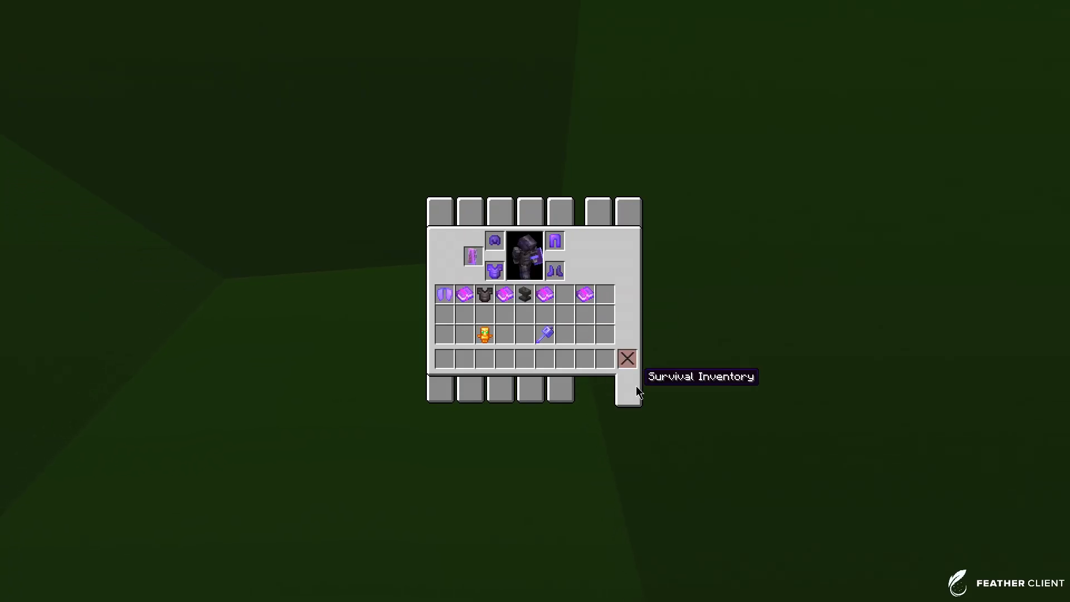
key("e")
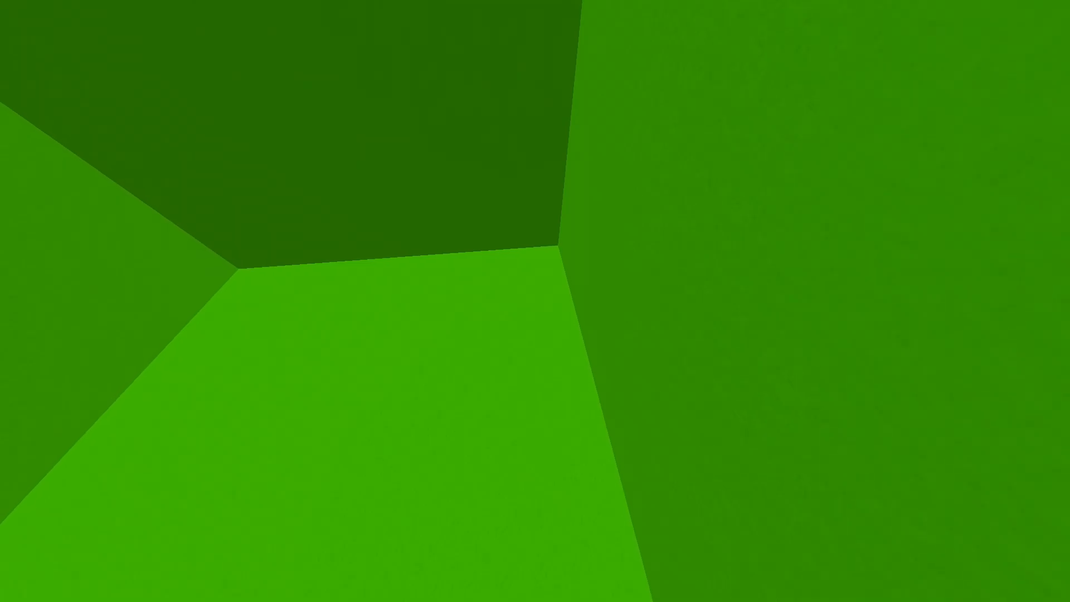
key("F1")
scroll(535, 300, "up", 14)
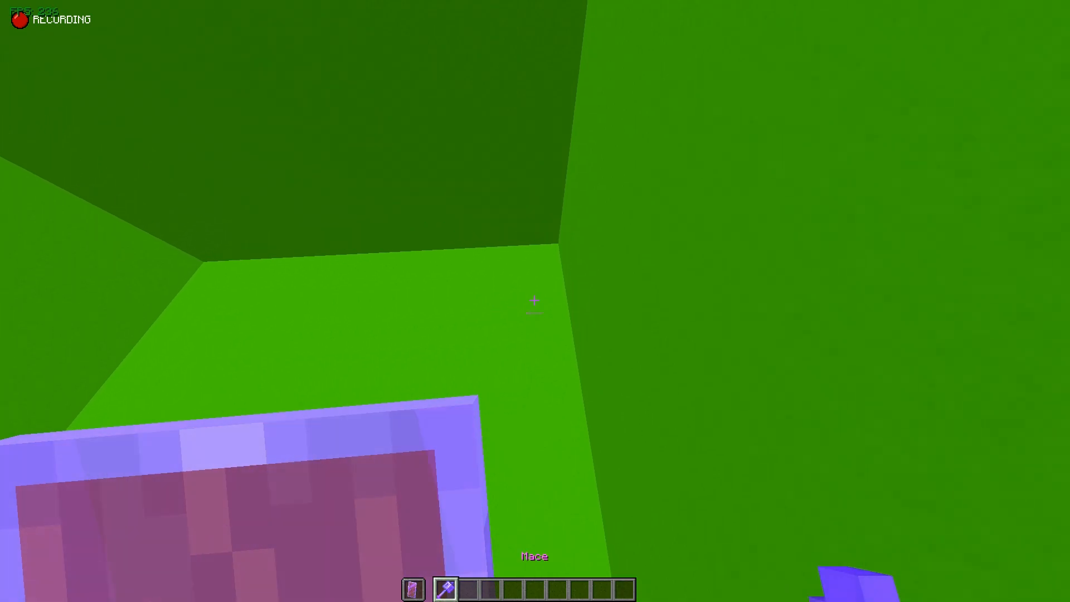
left_click(534, 301)
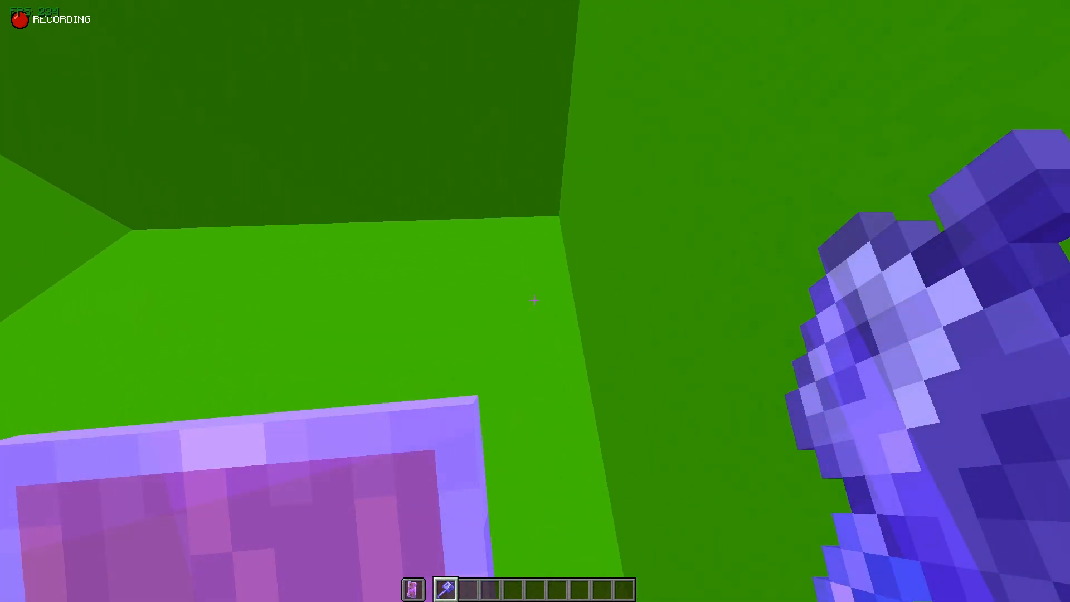
left_click(534, 301)
- Quit to the title screen and load the replay 2025_11_04_14_14_38 in the Replay Viewer
key("Escape")
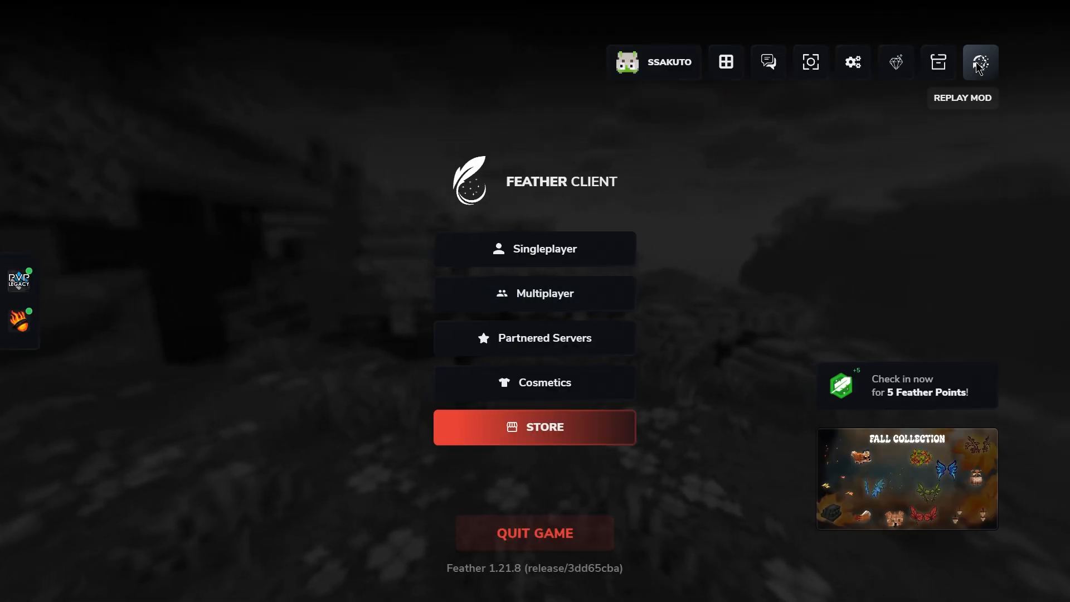
left_click(979, 57)
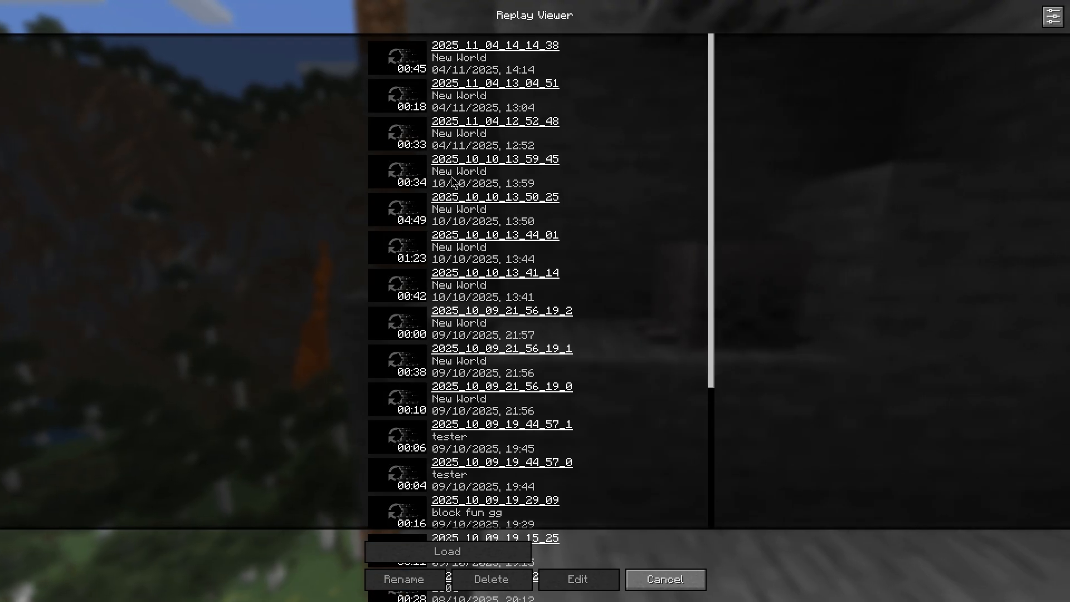
left_click(495, 57)
left_click(447, 551)
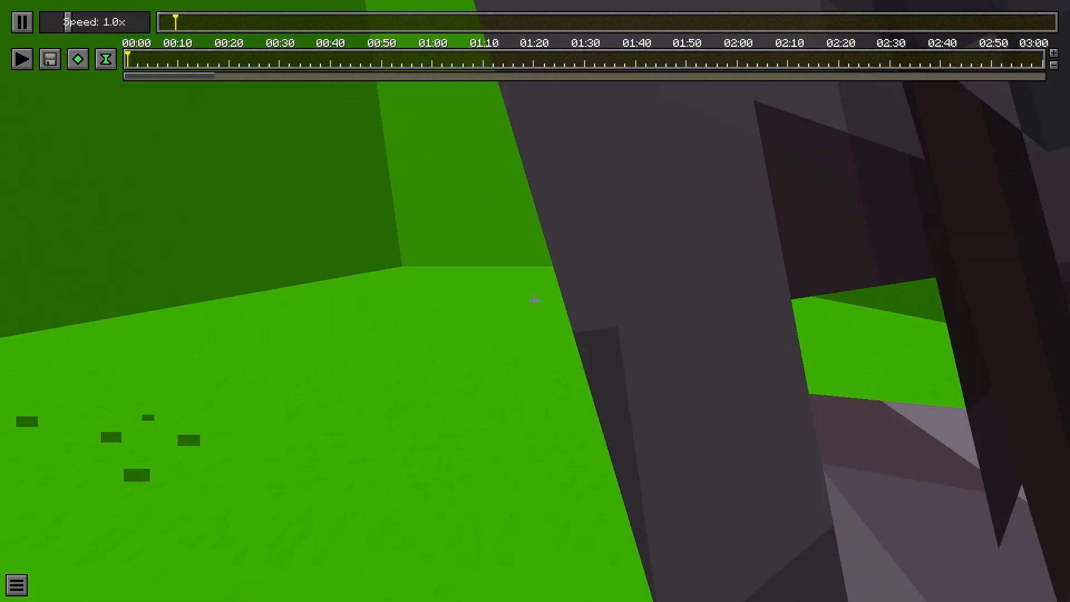
- Move the replay camera back from the character, fast-forward to a suitable pose and slow playback to 0.1x
key("s")
key("t")
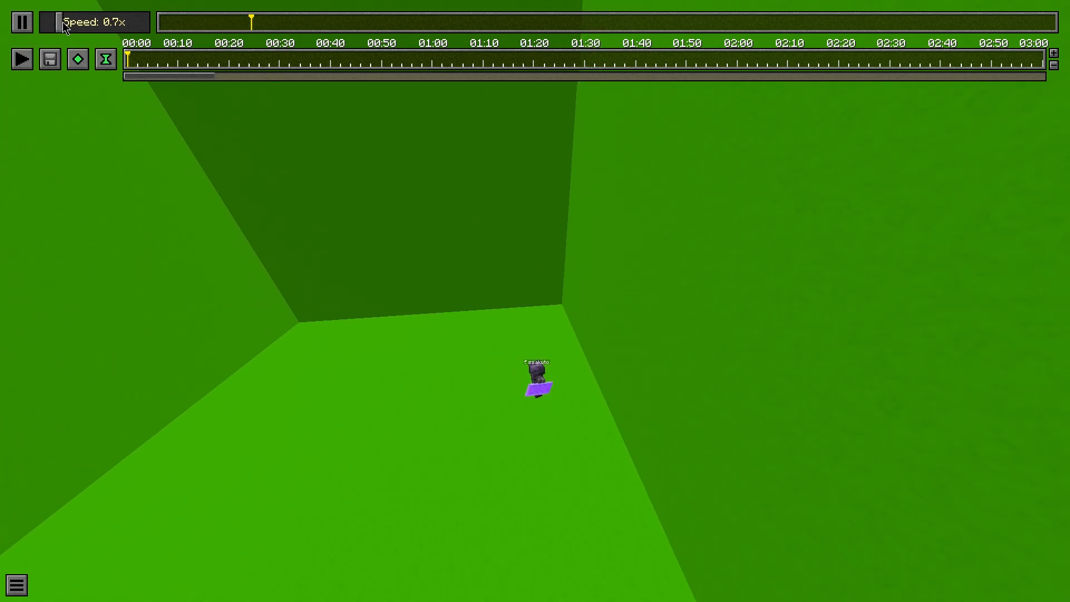
left_click_drag(62, 21, 51, 24)
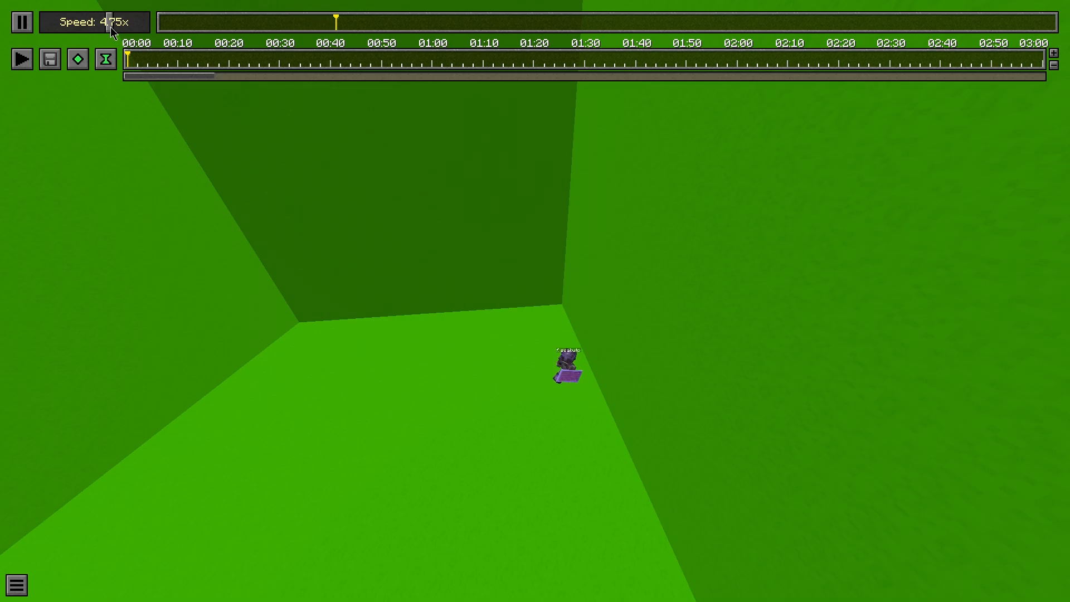
left_click_drag(111, 27, 49, 33)
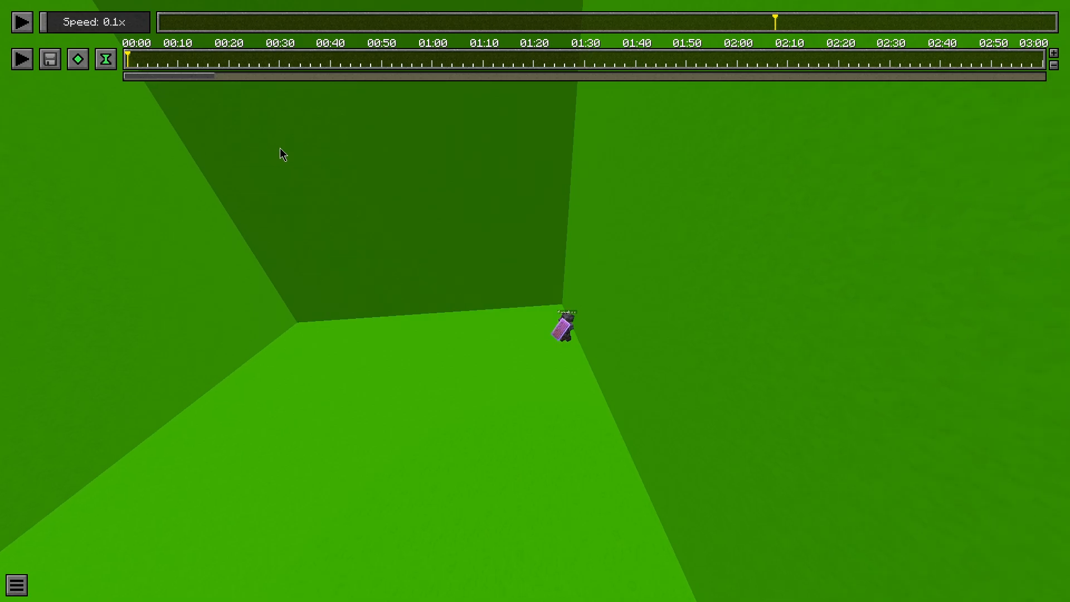
- Hide the replay interface, lower the field of view to its minimum and take a close-up screenshot of the character with the shield
key("F1")
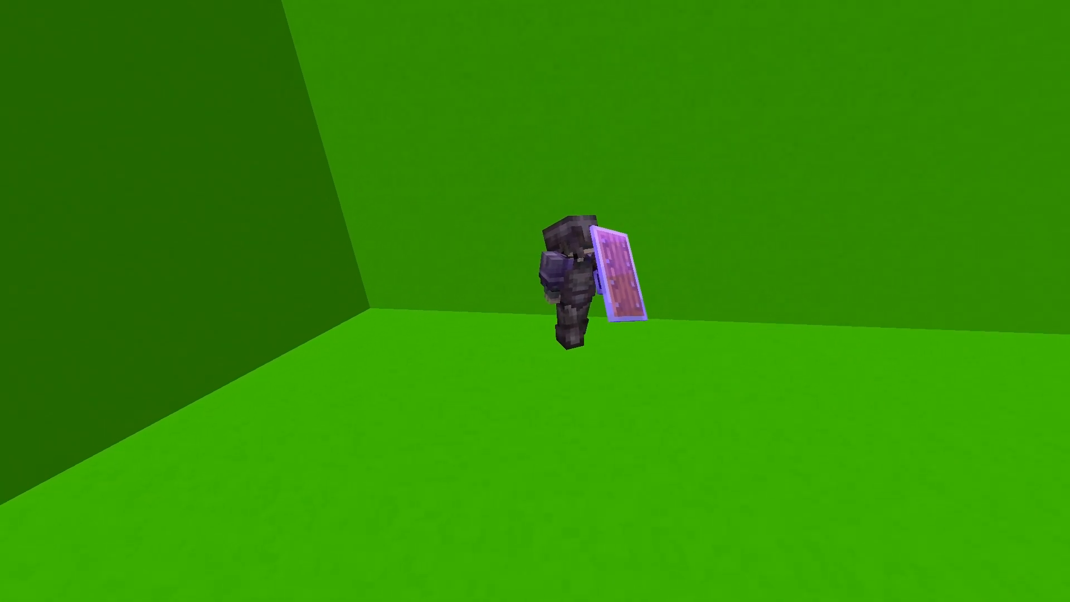
key("Escape")
left_click(477, 277)
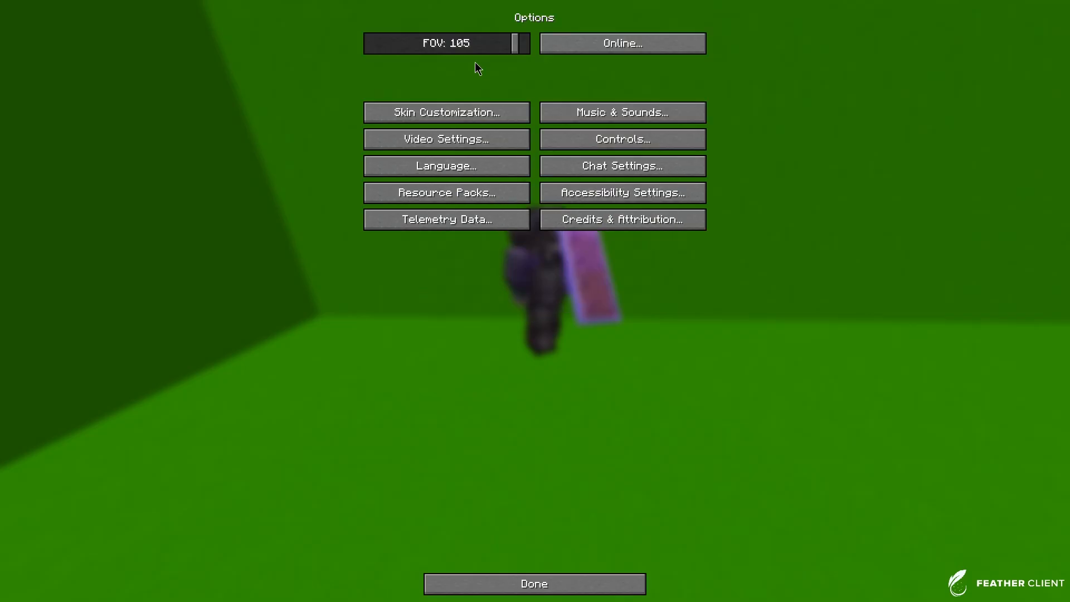
left_click_drag(476, 44, 346, 46)
key("Escape")
key("Escape")
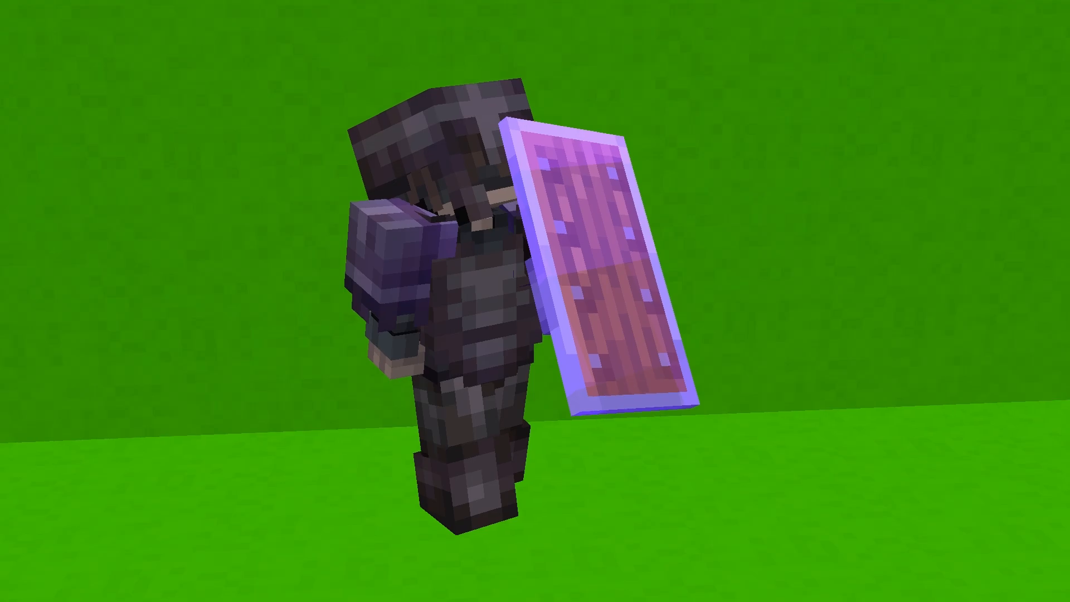
key("F2")
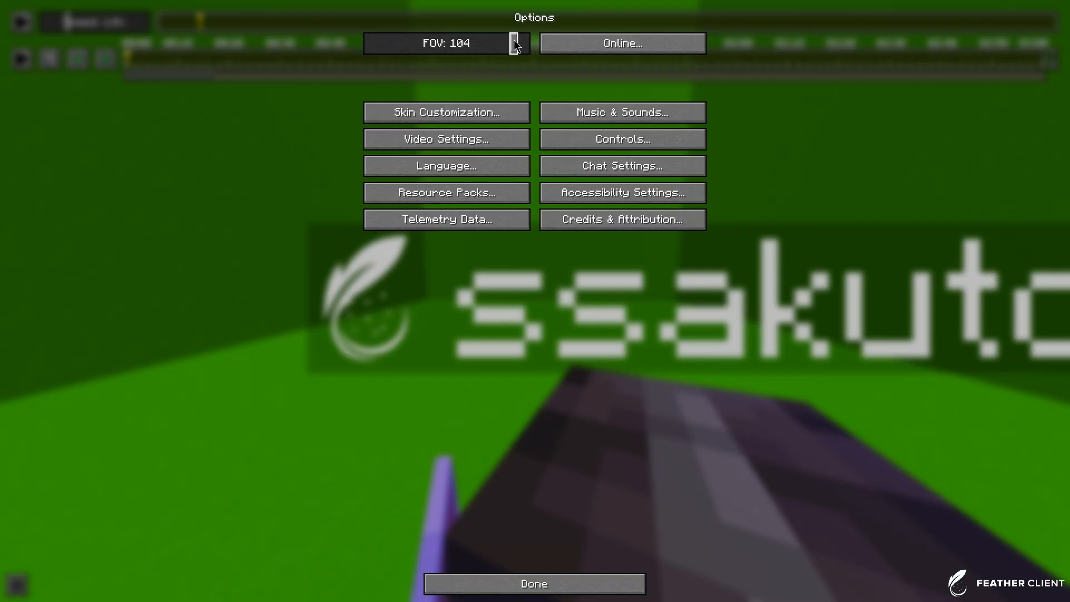
- Set the field of view to about 104 and move the replay camera up and back from the character
left_click_drag(509, 41, 511, 41)
key("Escape")
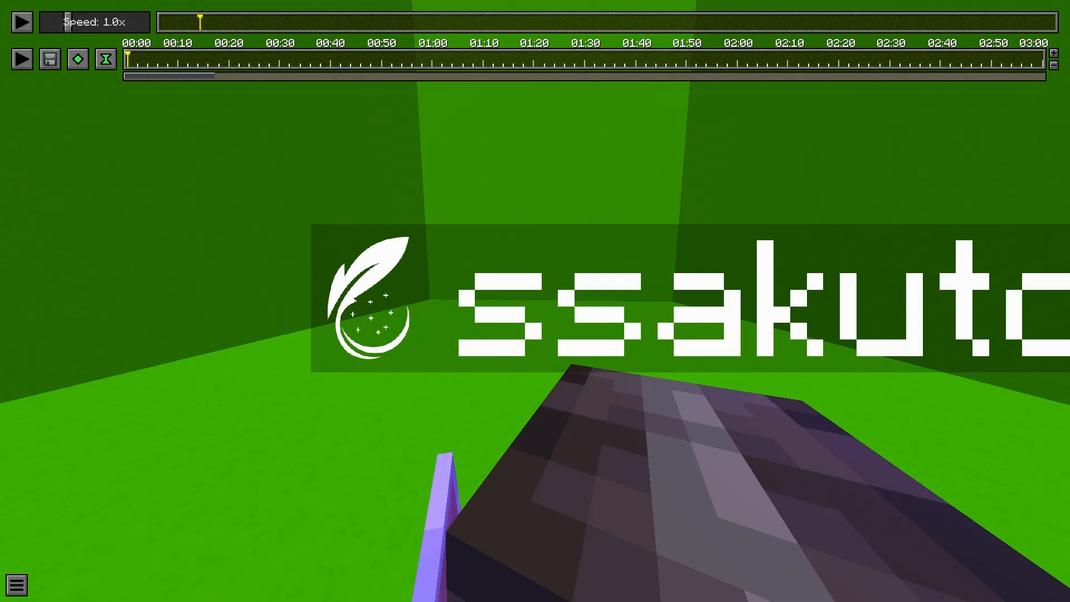
key("s")
key("space")
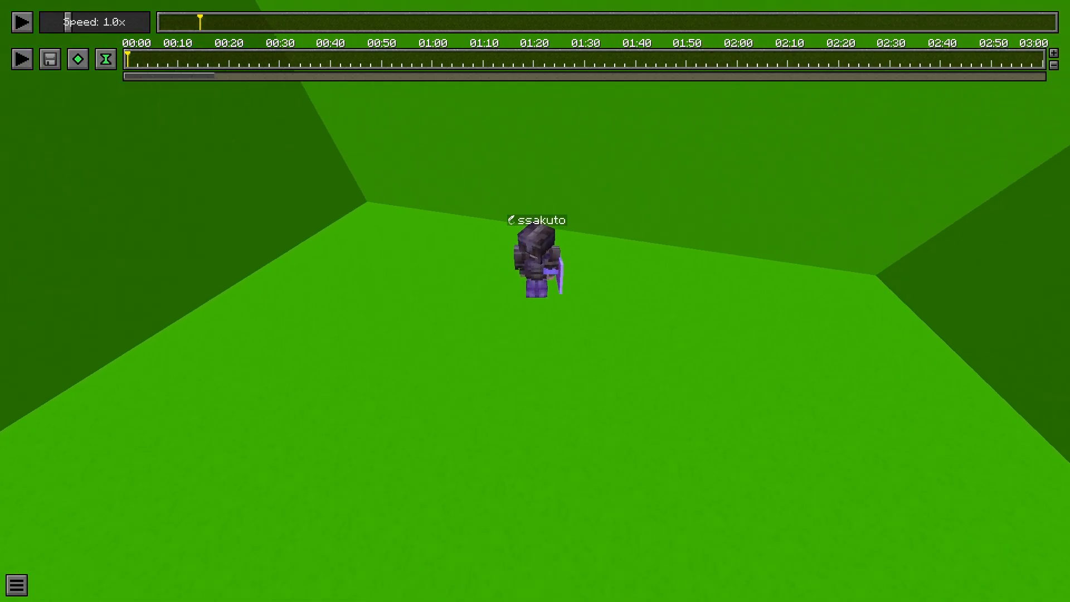
- Bring the replay camera down in front of the character and play the replay at 8.0x speed
key("w")
key("shift")
key("e")
key("e")
key("space")
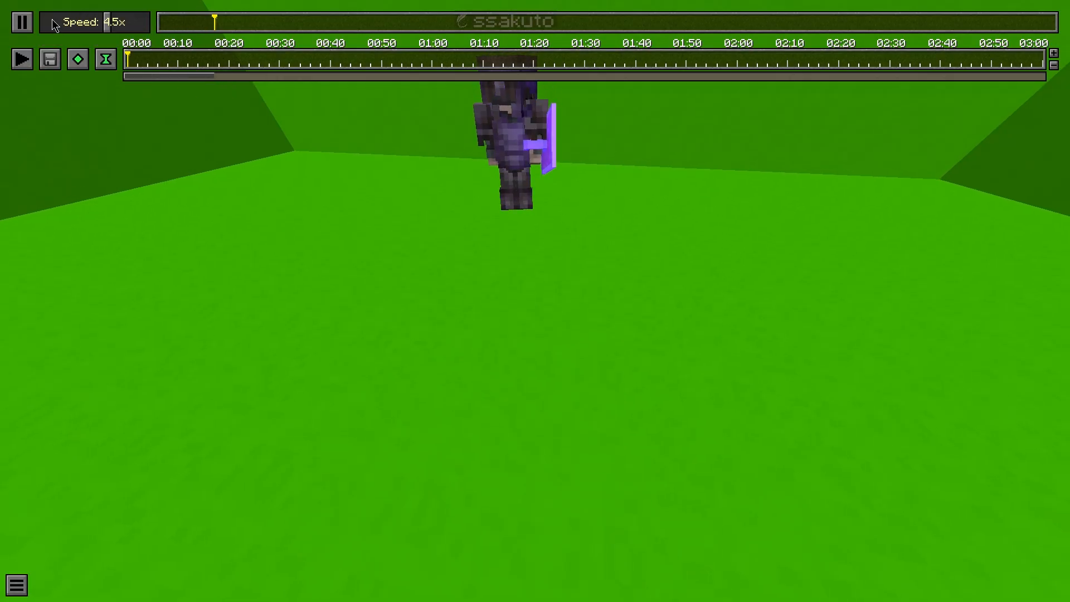
left_click_drag(110, 23, 167, 21)
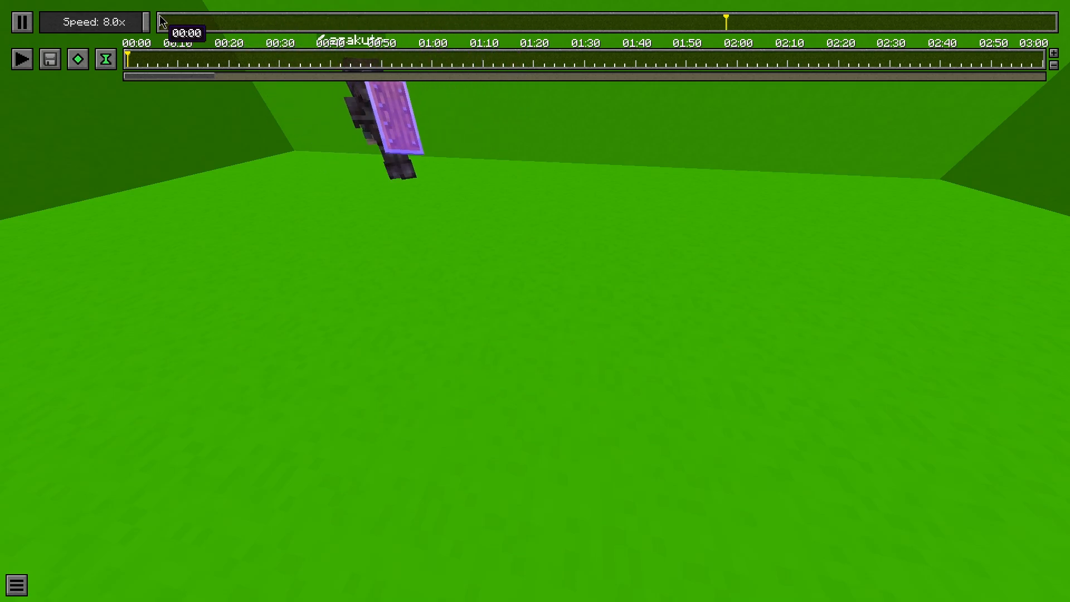
- Slow the replay to 0.2x, pause it, and frame a close-up of the character with mace and shield without the interface
left_click_drag(146, 22, 22, 28)
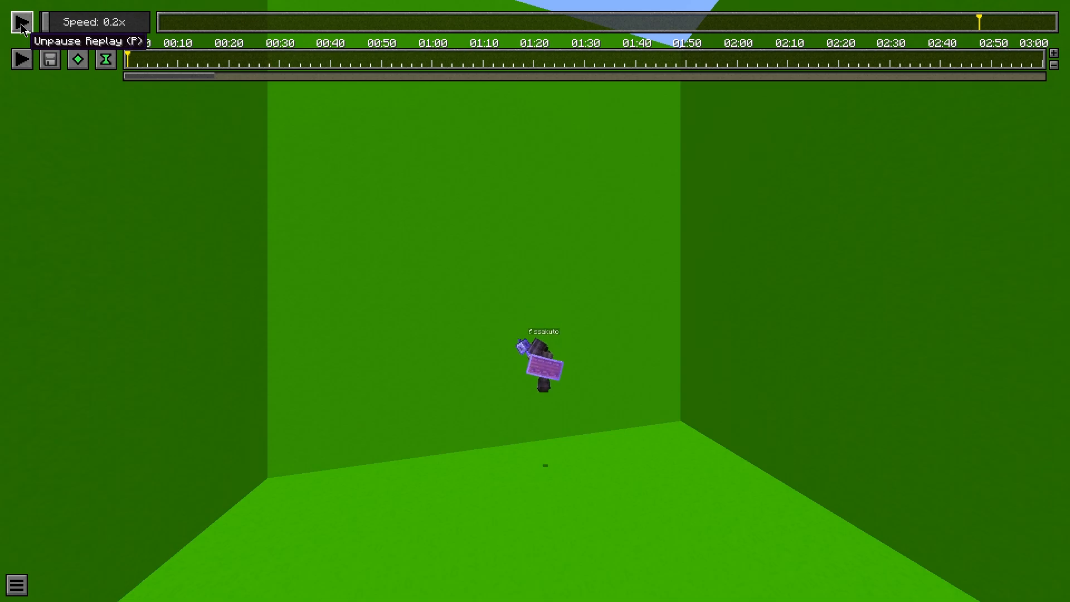
key("w")
key("F1")
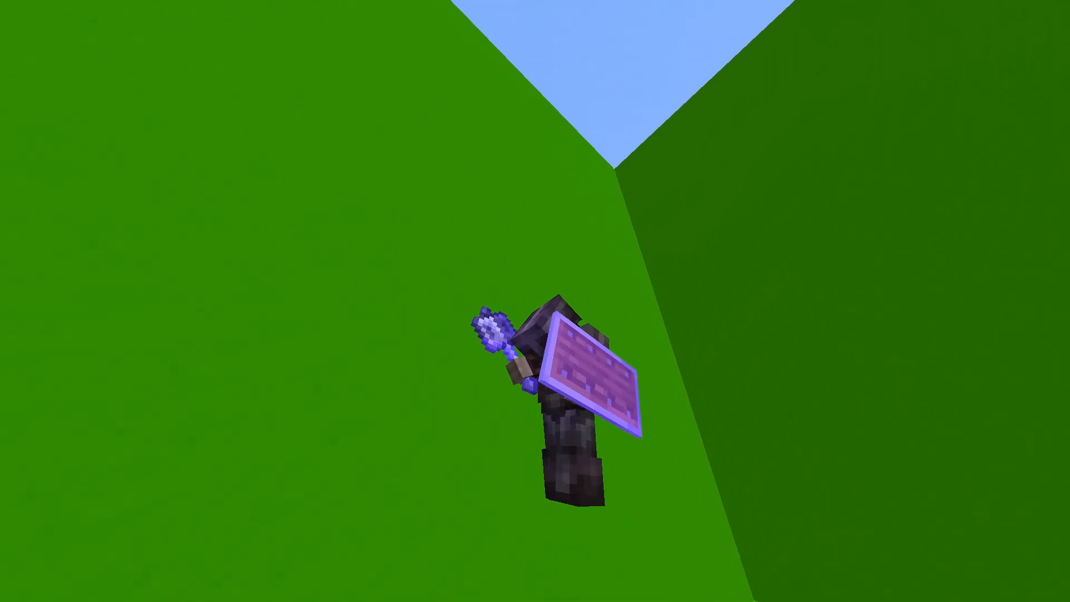
- Try to take a screenshot of the framed character pose, cancelling the screenshot settings both times
key("F2")
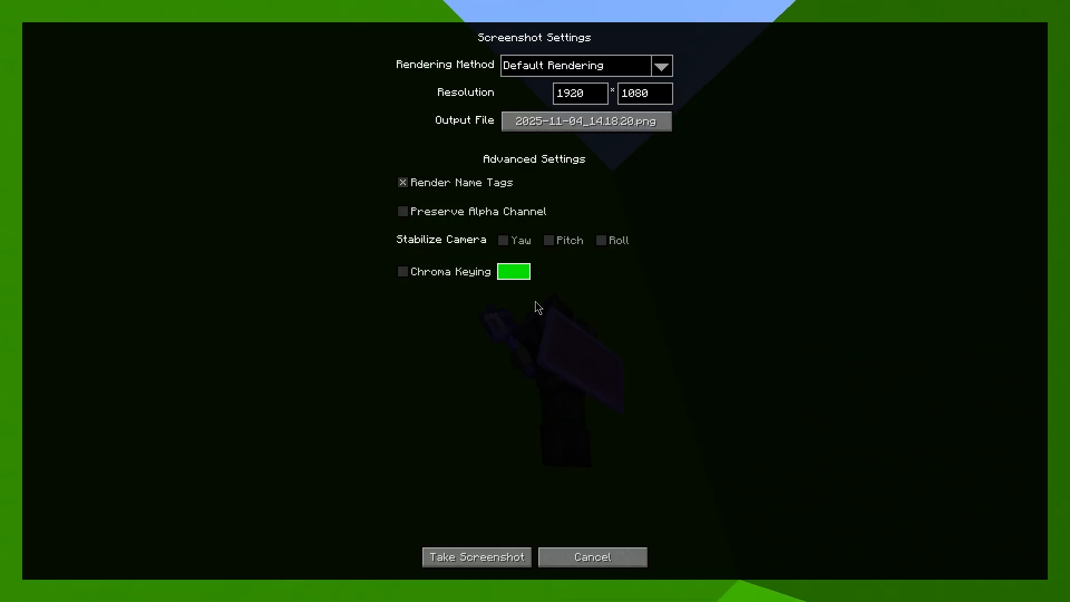
left_click(593, 557)
key("F2")
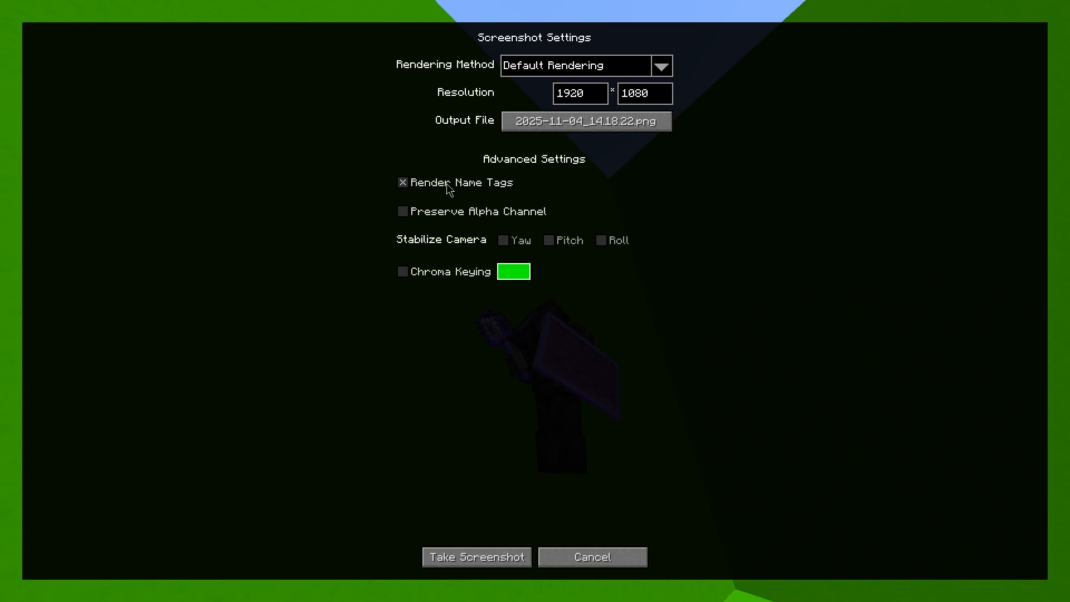
left_click(606, 560)
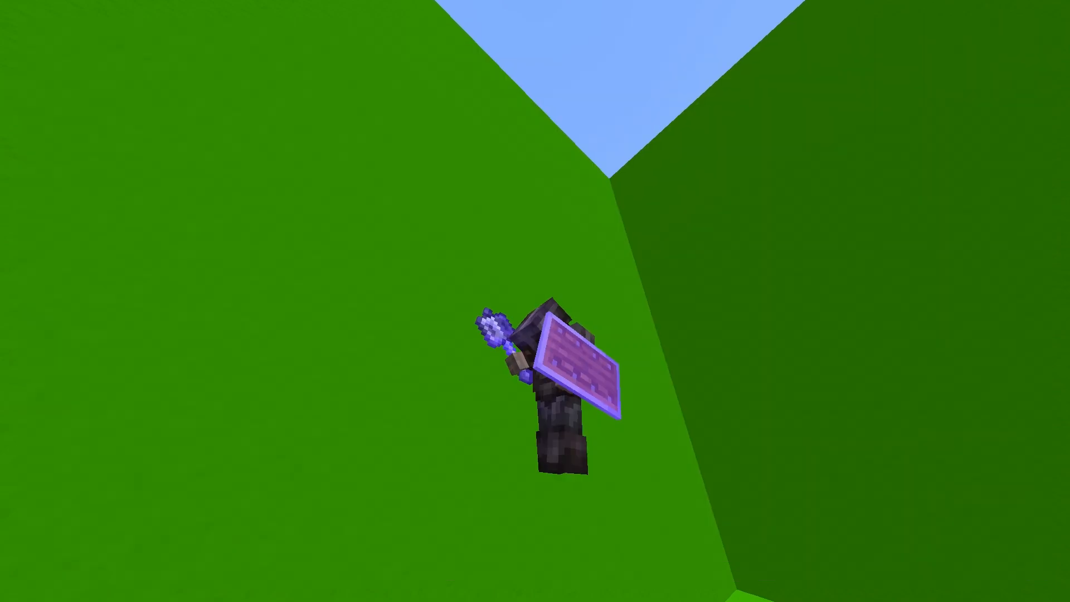
- Exit the replay to the game's main menu
key("F1")
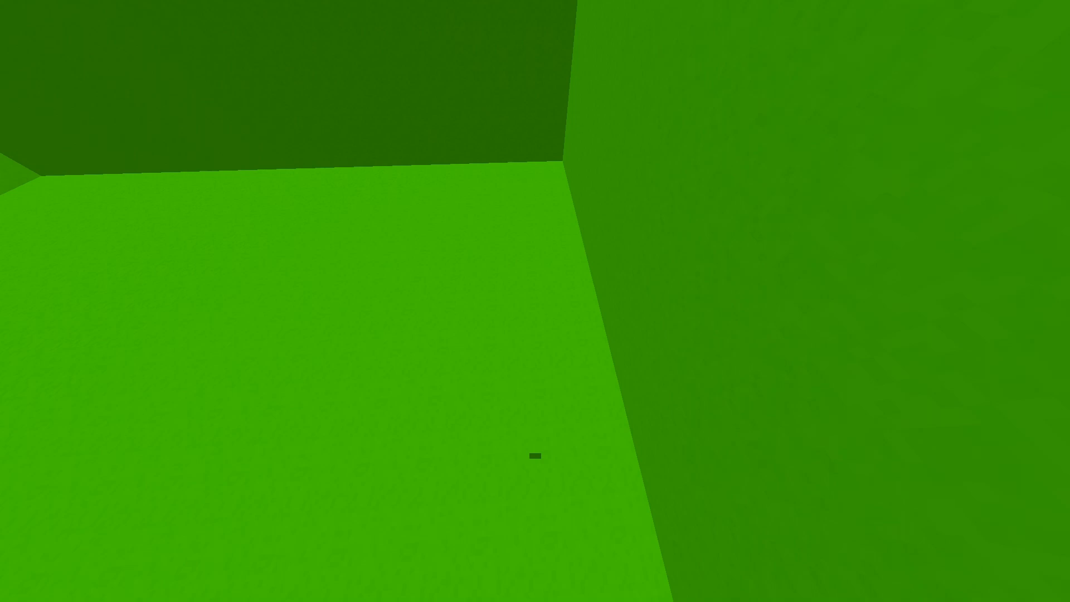
key("Escape")
left_click(544, 302)
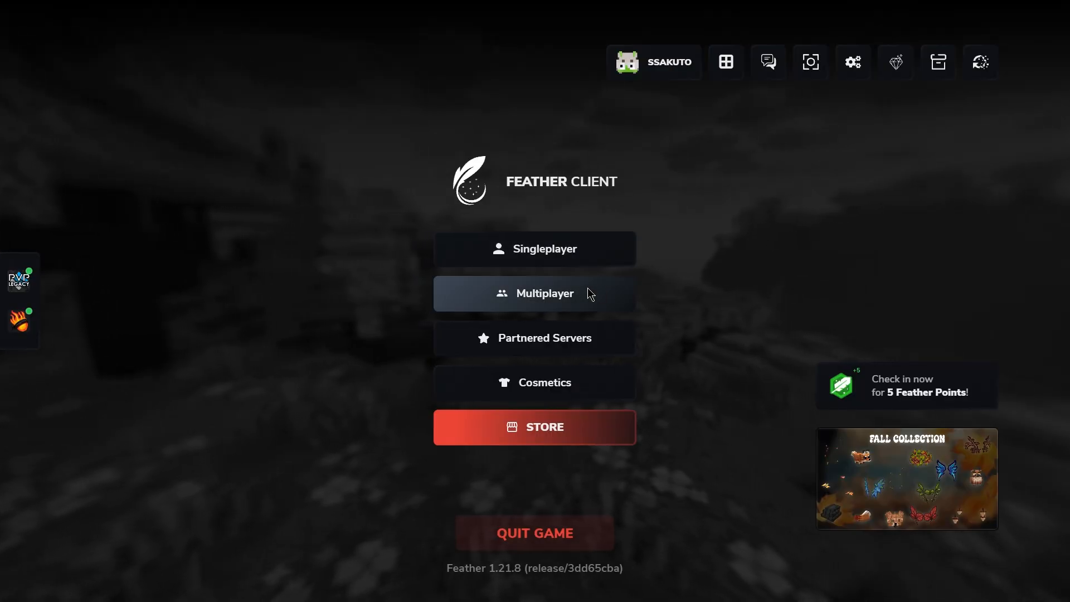
- Leave fullscreen, switch to the Edge browser and search the web for "pintressed"
key("F11")
left_click(448, 591)
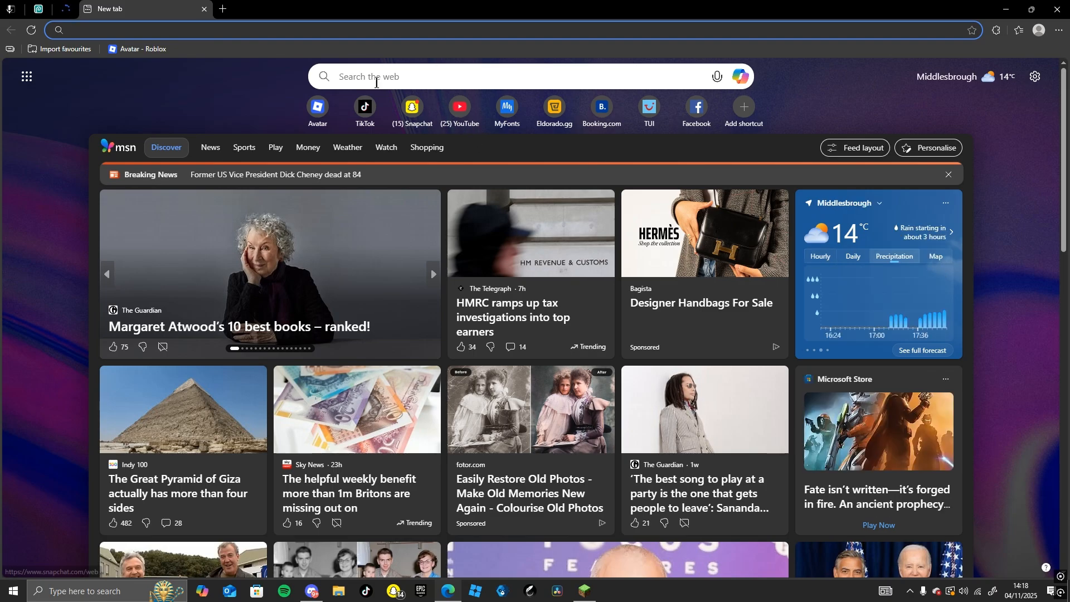
type("[o")
key("BackSpace")
key("BackSpace")
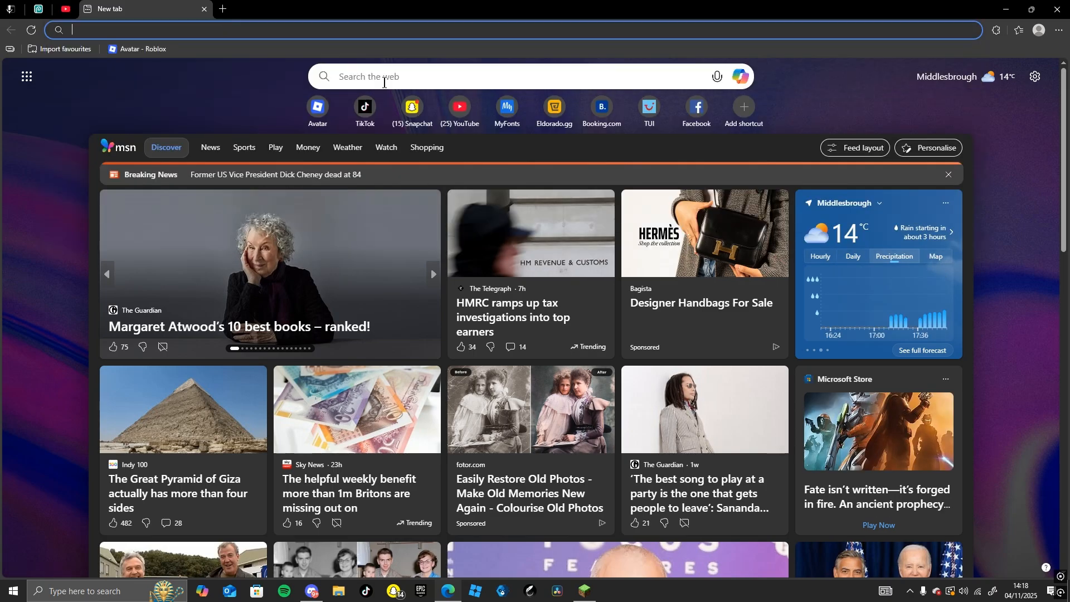
type("pintresse")
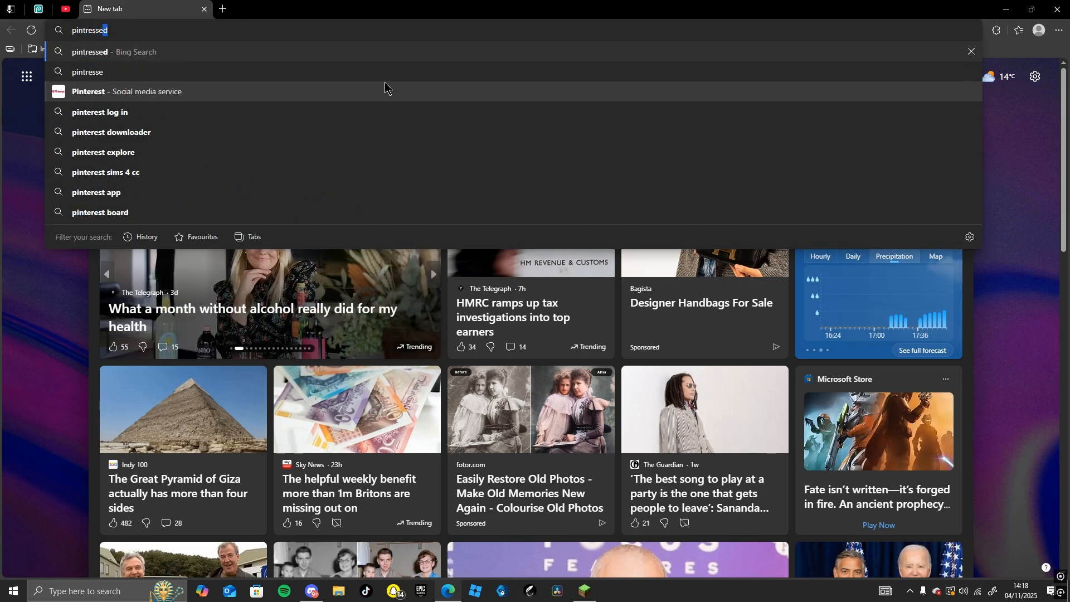
type("d")
key("Return")
- Open the Pinterest home page from the search results, look at it briefly and close both the site and the search results
left_click(141, 231)
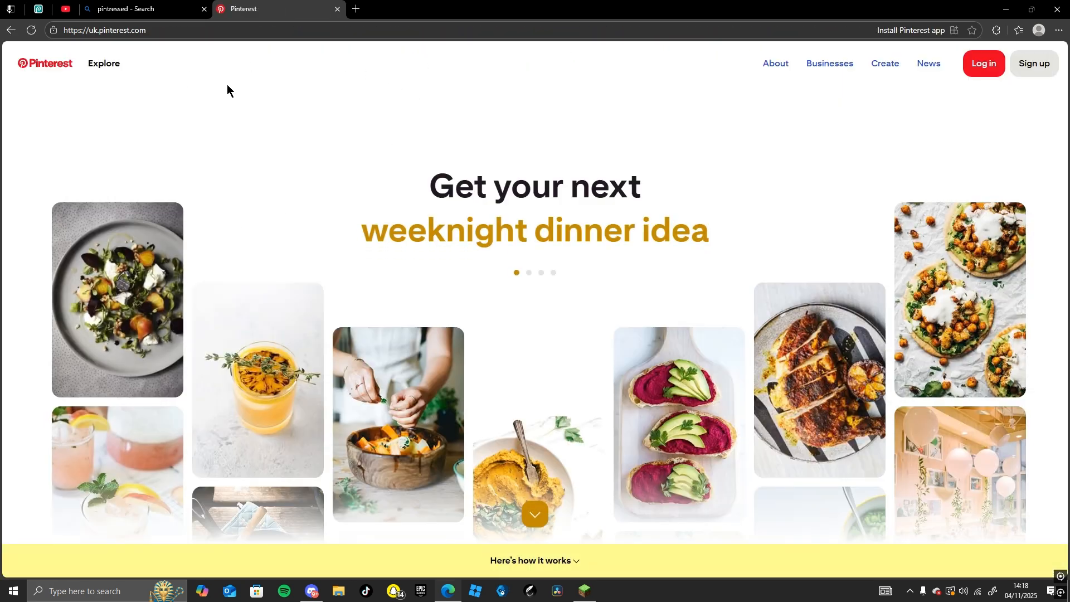
scroll(371, 319, "down", 2)
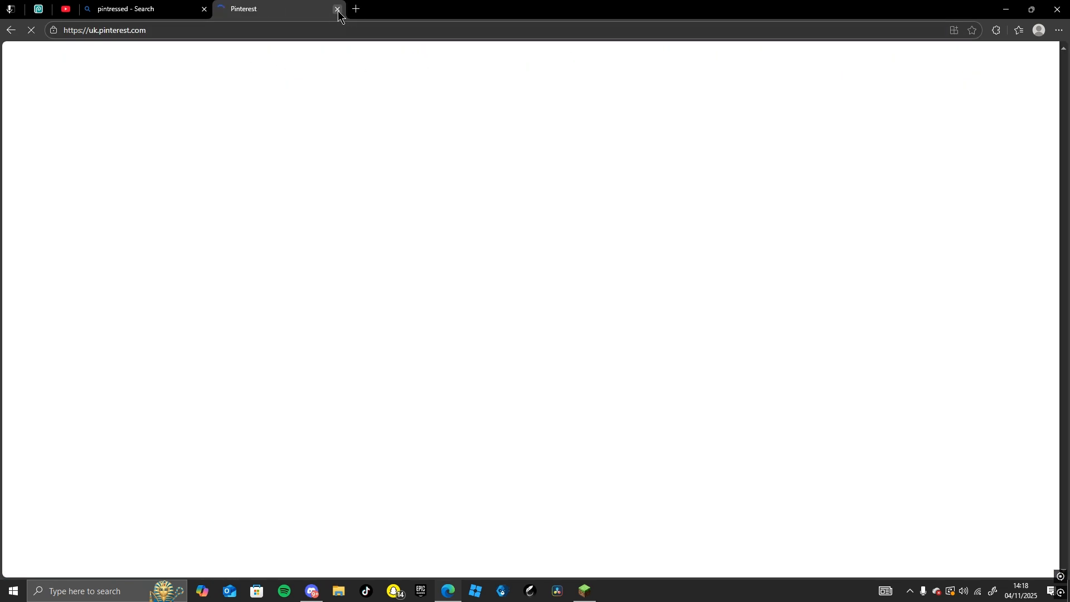
left_click(338, 10)
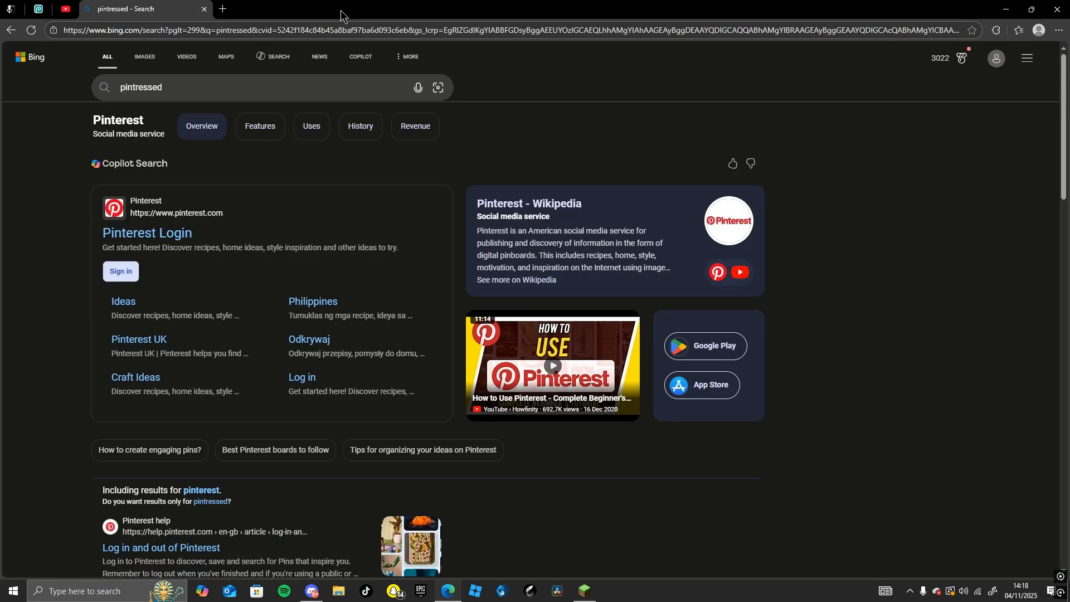
left_click(204, 11)
- Switch back to Feather Client and start setting up a new singleplayer world with commands allowed
left_click(580, 594)
left_click(542, 299)
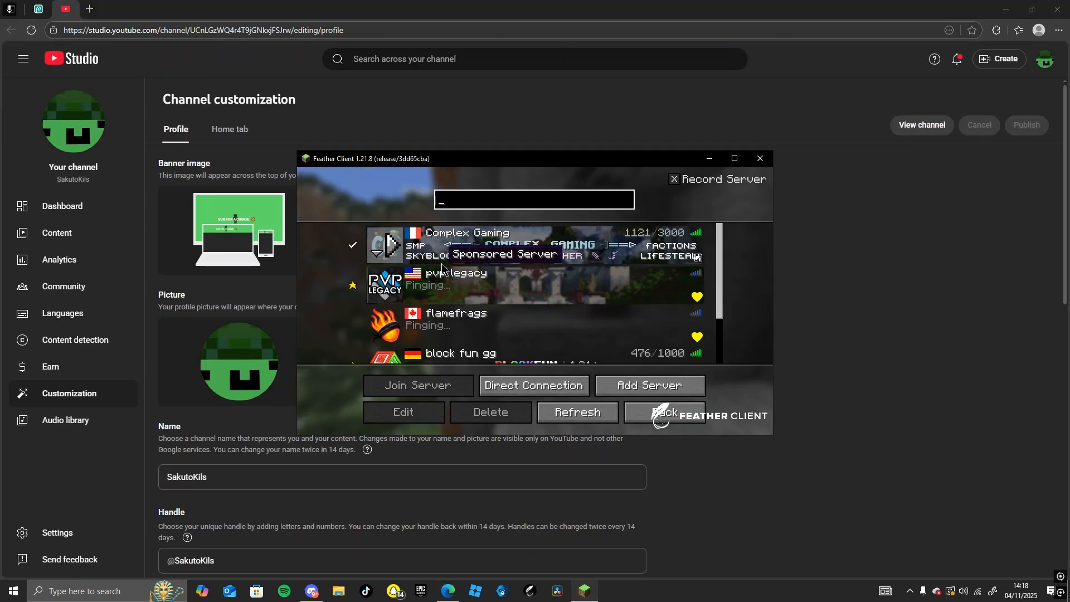
left_click(676, 412)
left_click(535, 278)
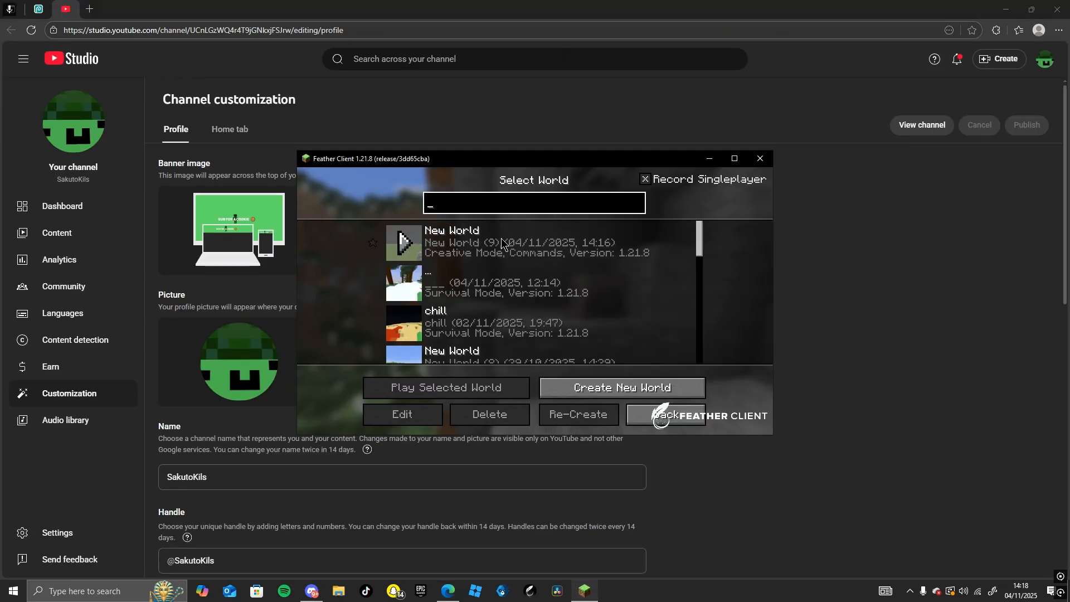
left_click(569, 386)
left_click(547, 325)
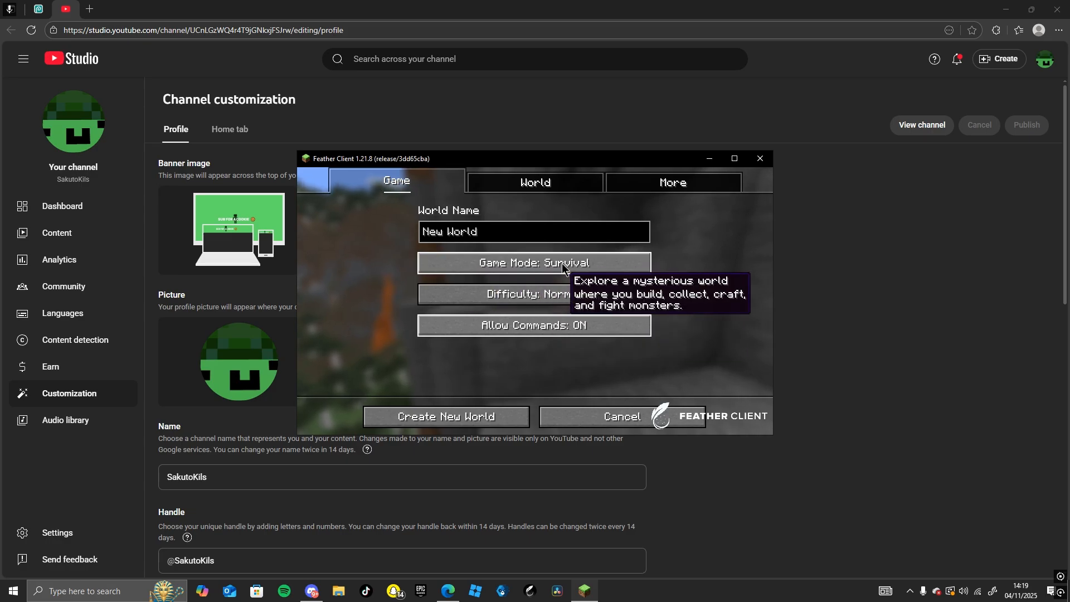
- Set the new world's game mode to Creative and change its difficulty
left_click(563, 266)
left_click(564, 266)
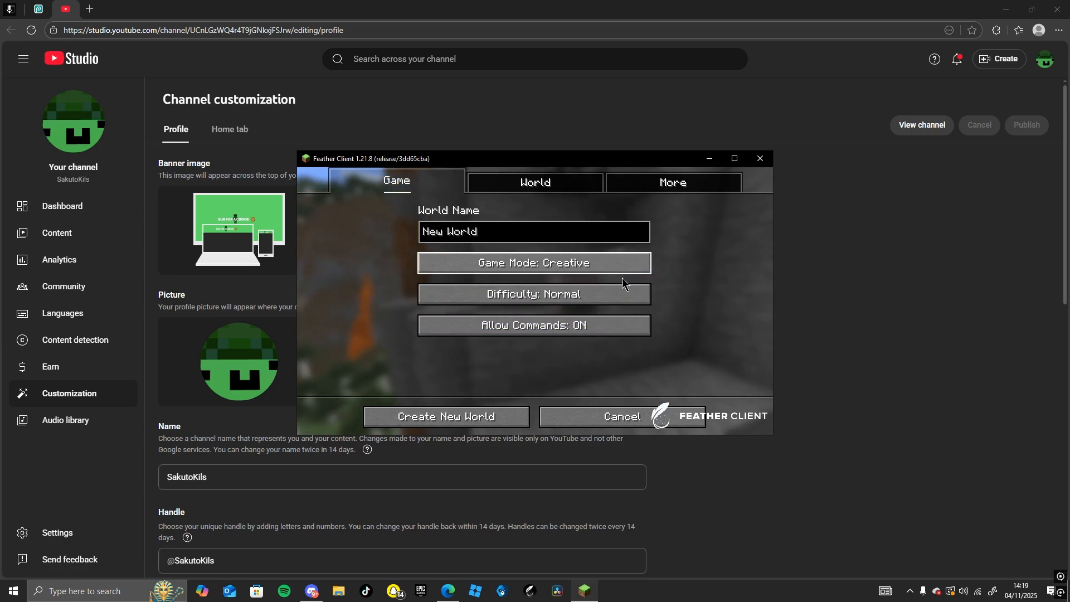
left_click(588, 289)
left_click(588, 288)
- Cycle through the world types back to Default, create the world and show the game in fullscreen
left_click(542, 181)
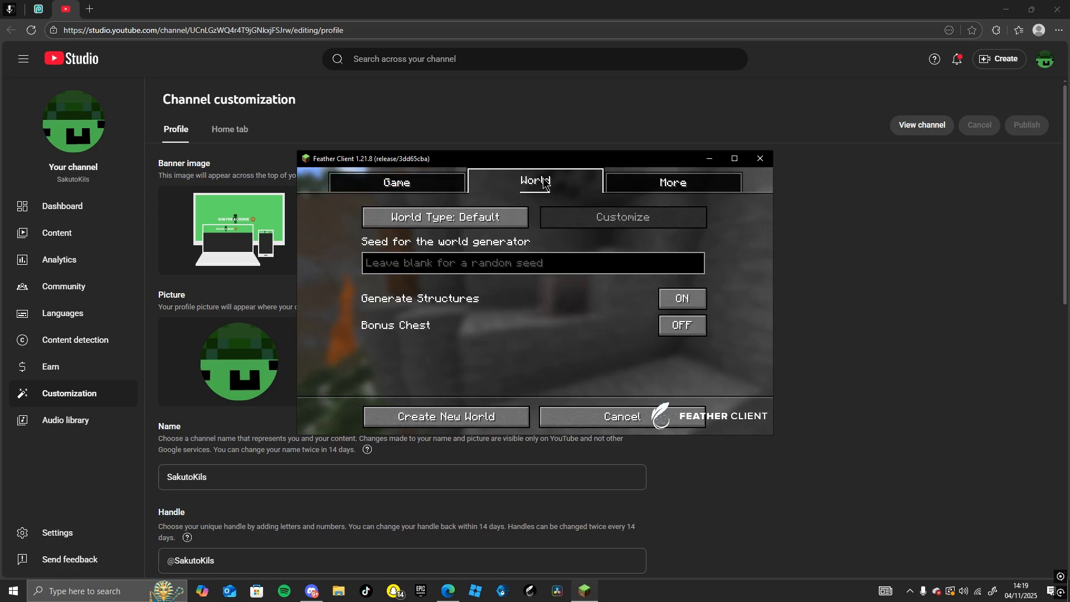
left_click(483, 219)
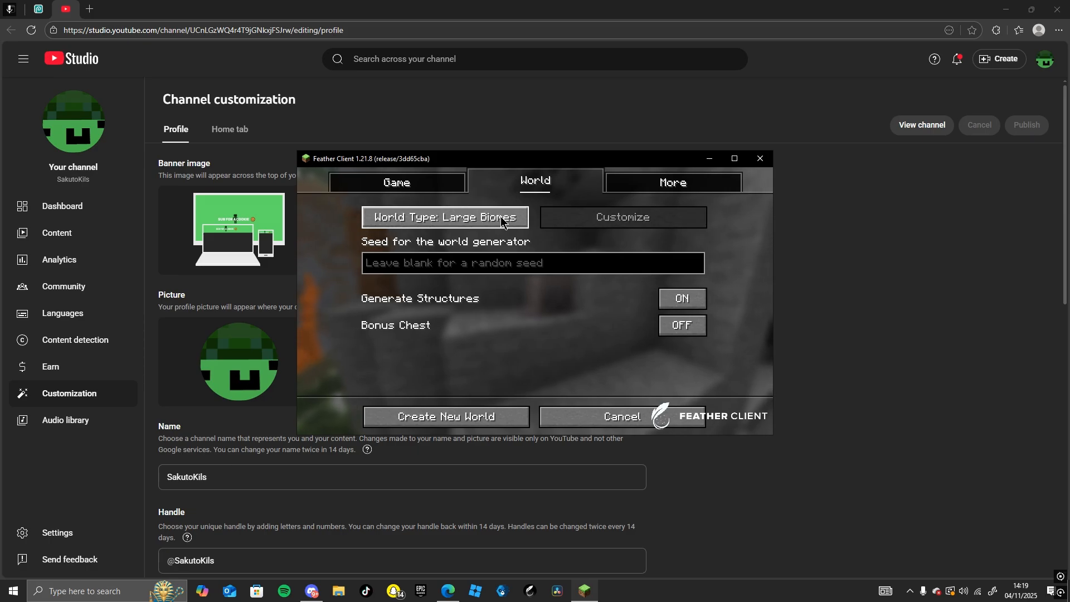
left_click(501, 222)
left_click(501, 222)
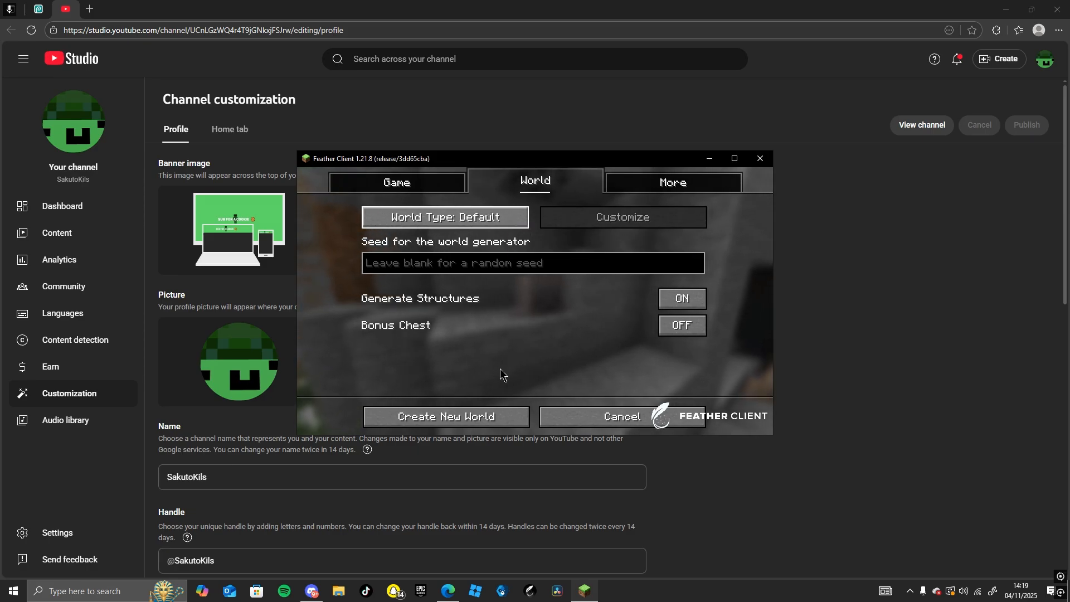
left_click(473, 420)
key("F11")
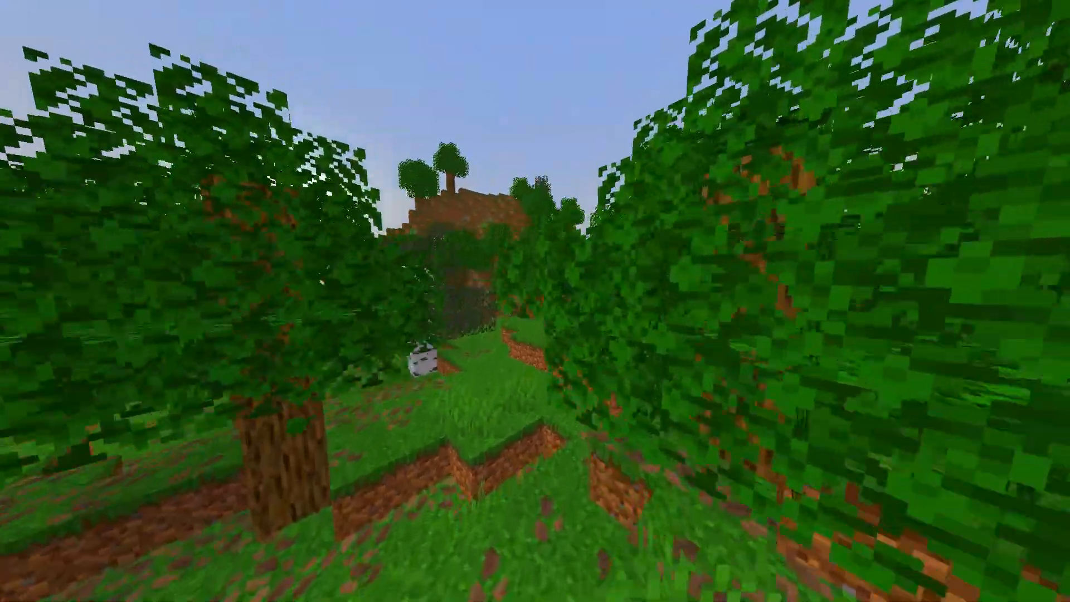
- Fly over the forest and terraced hillside of the new world to look for a scenic background spot
key("w")
key("space")
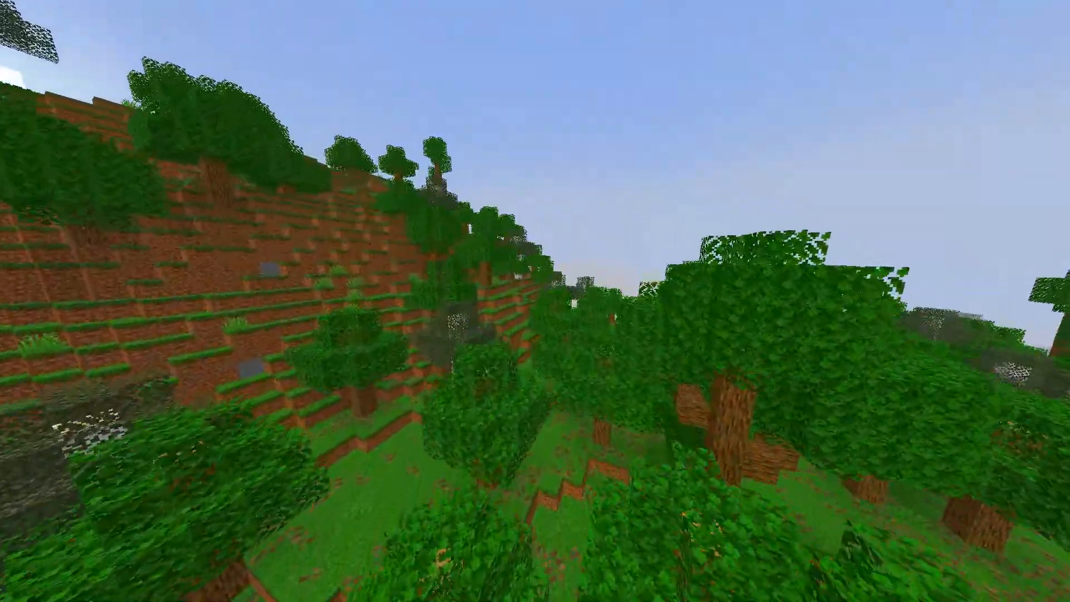
key("w")
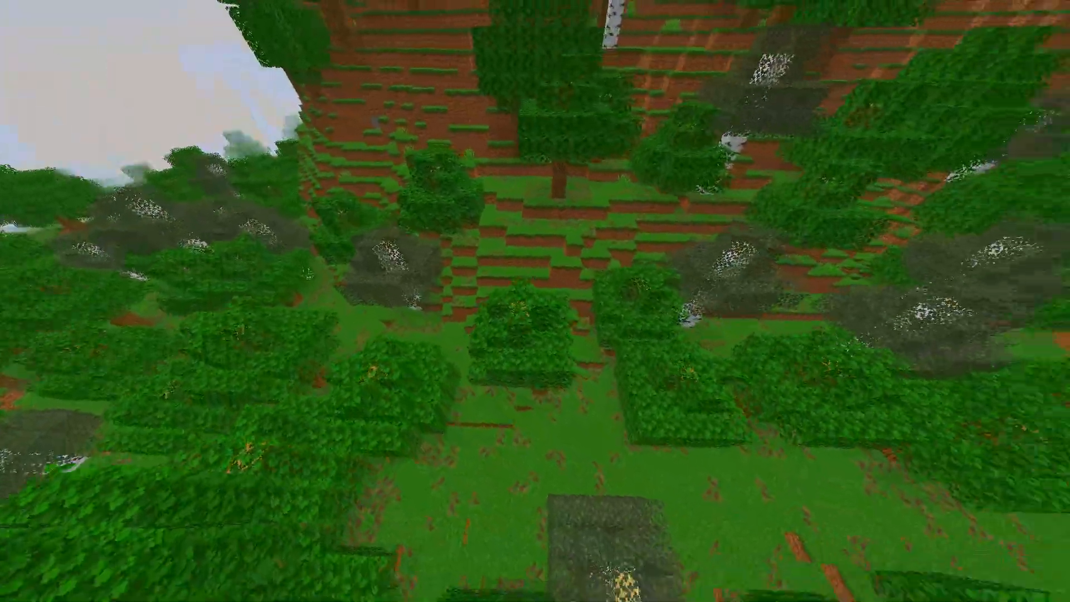
key("w")
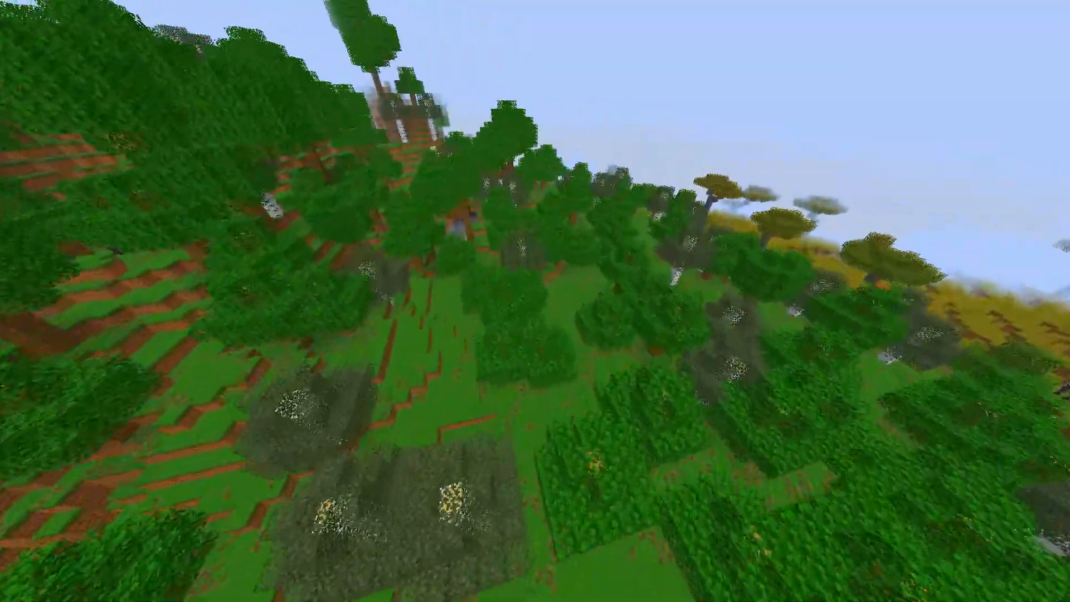
key("w")
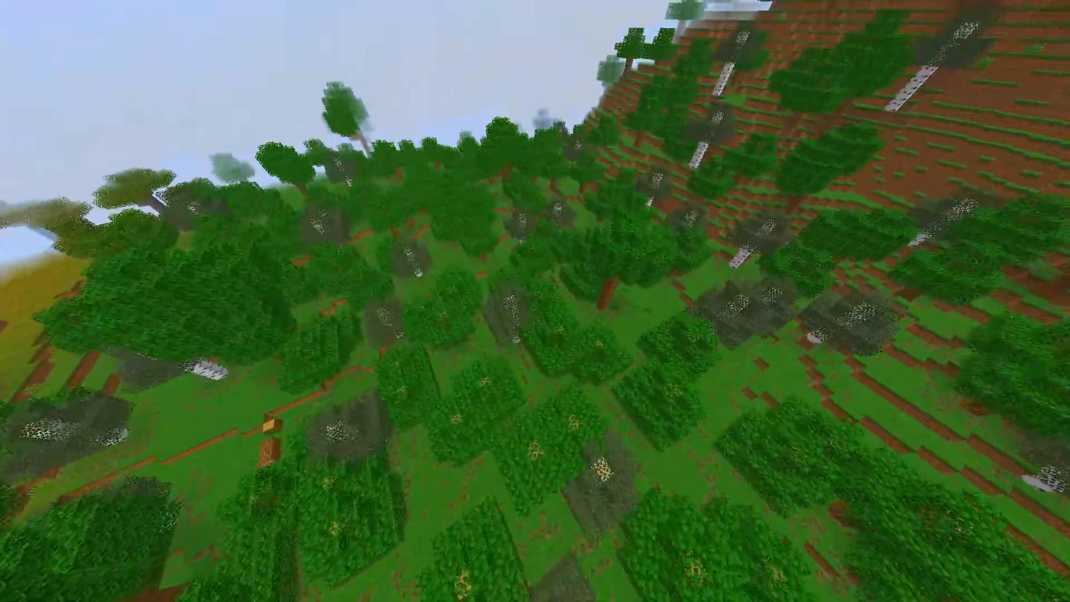
key("w")
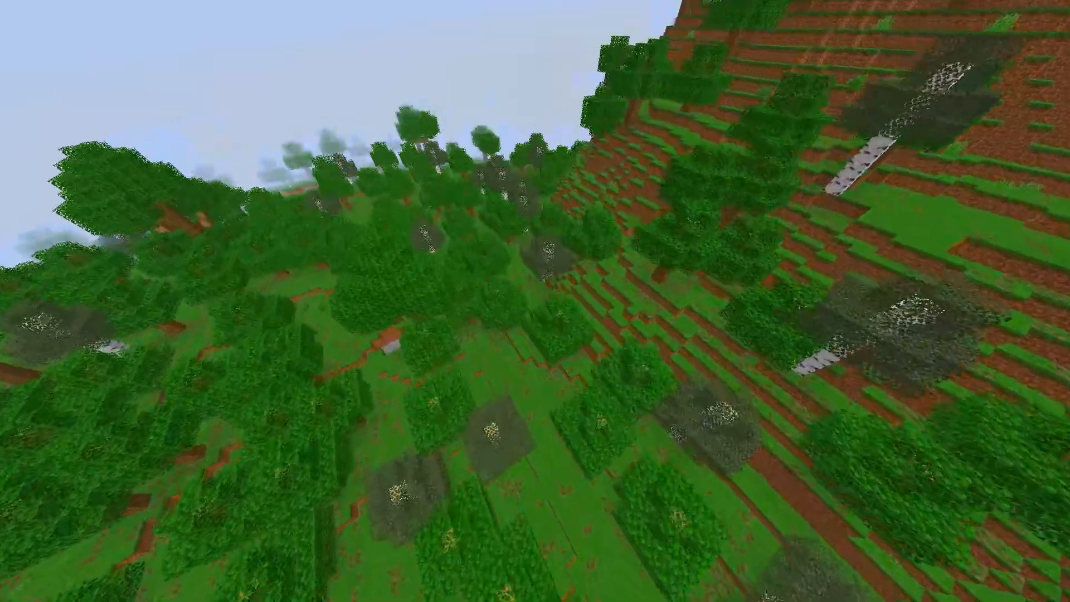
key("w")
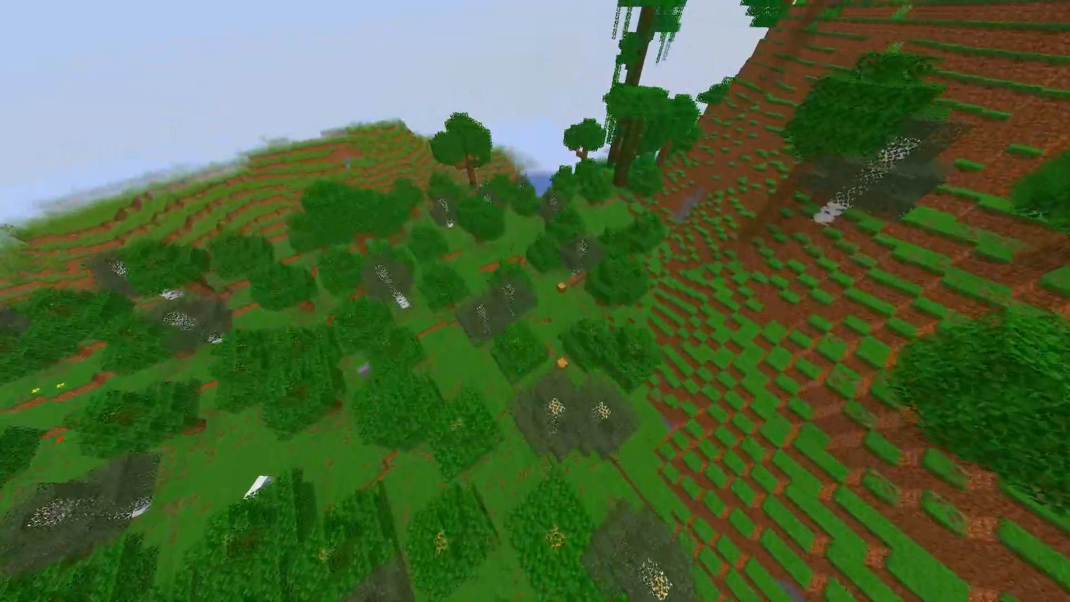
- Move down to the grassy clearing and frame a ground-level view of the dirt cliff between the trees
key("w")
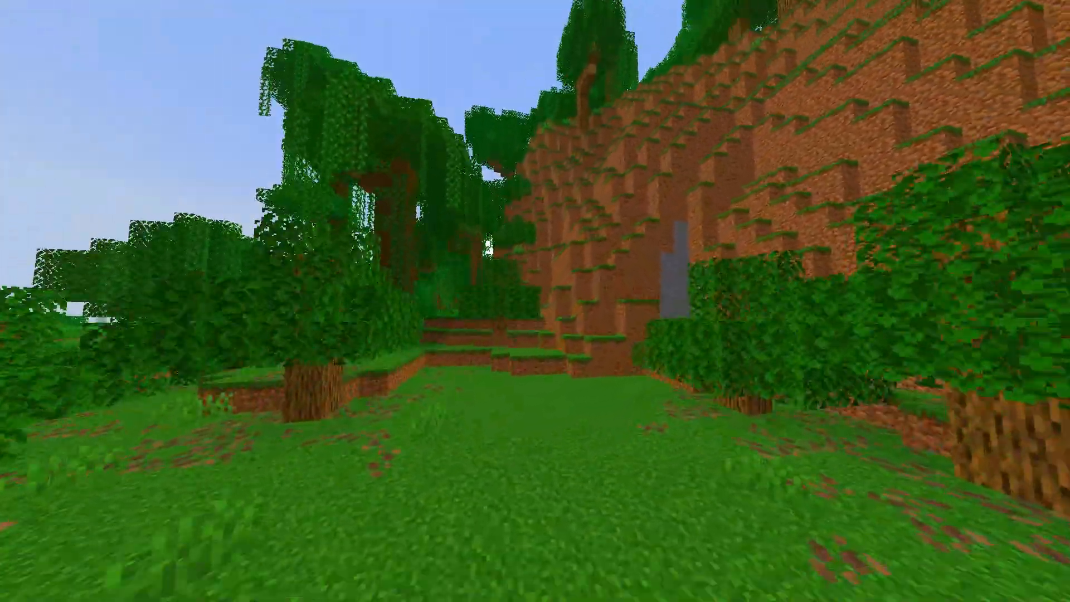
key("w")
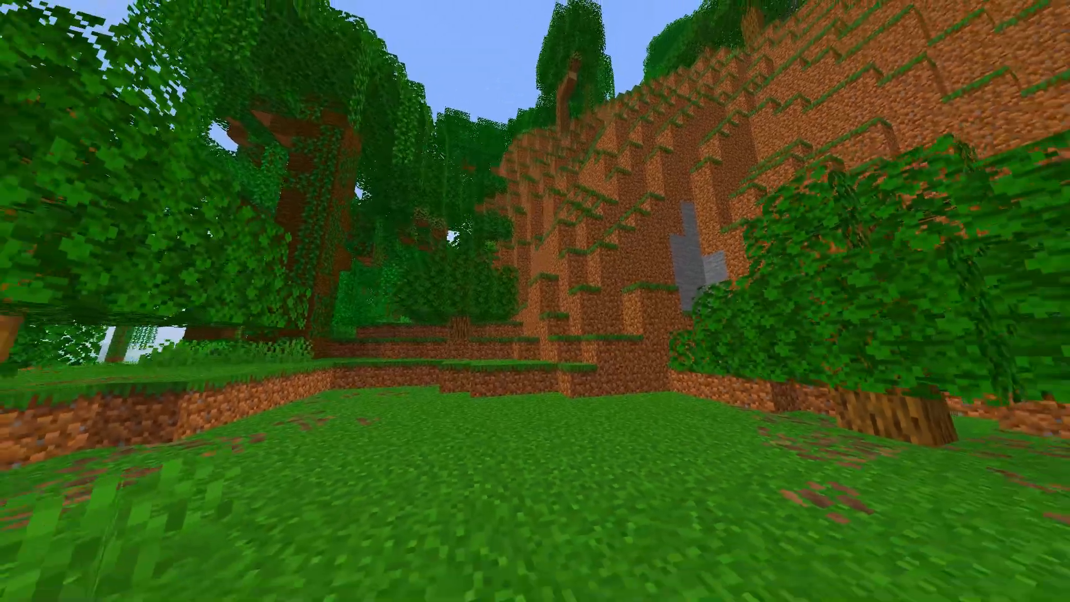
key("s")
key("w")
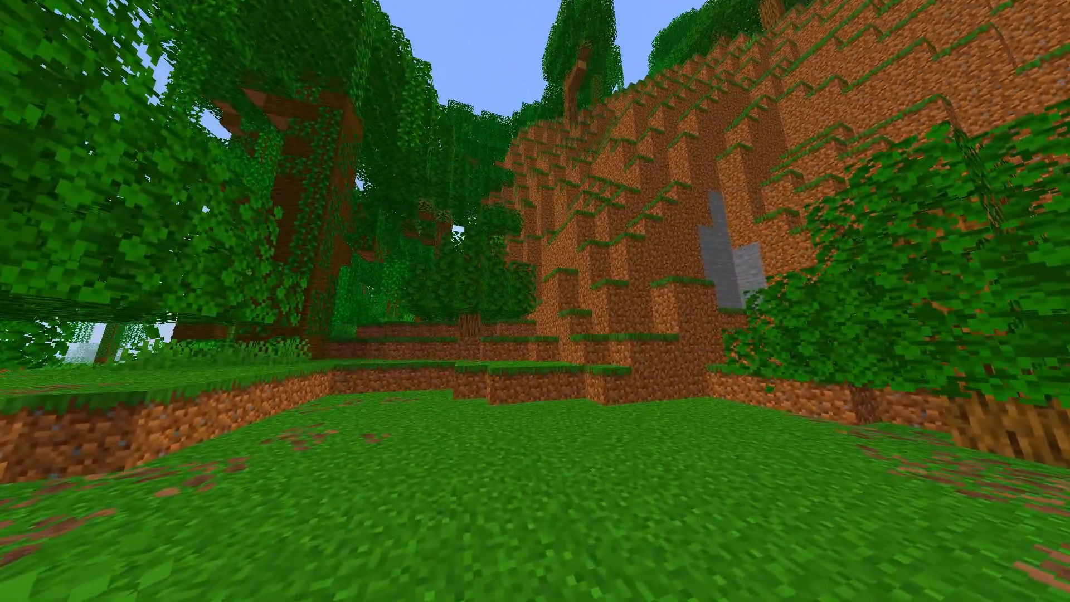
- Save and quit the world, leave fullscreen and close the game window
key("Escape")
left_click(535, 302)
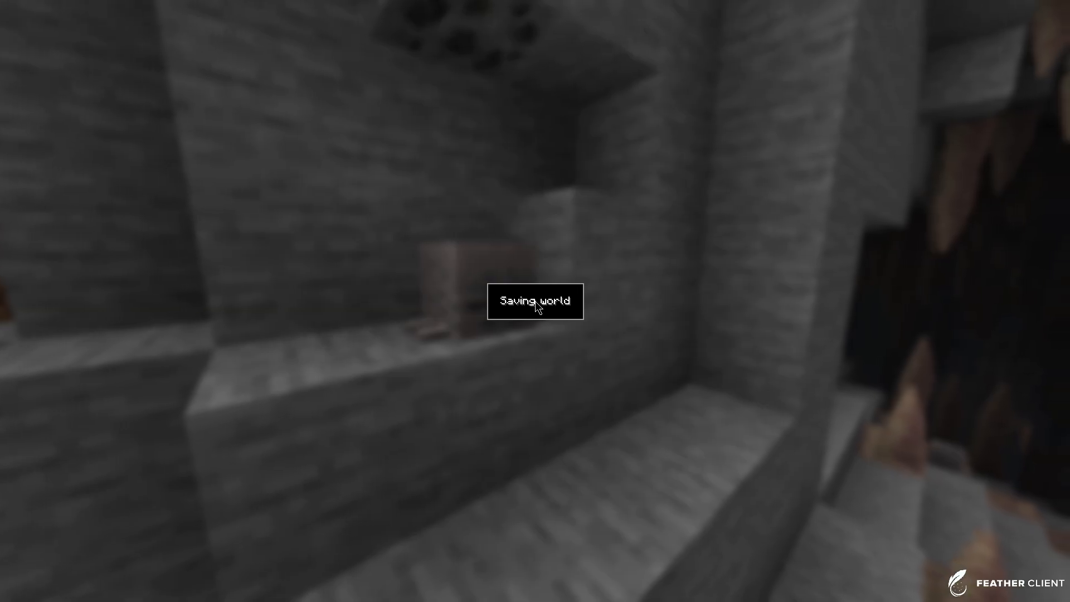
key("F11")
left_click(761, 159)
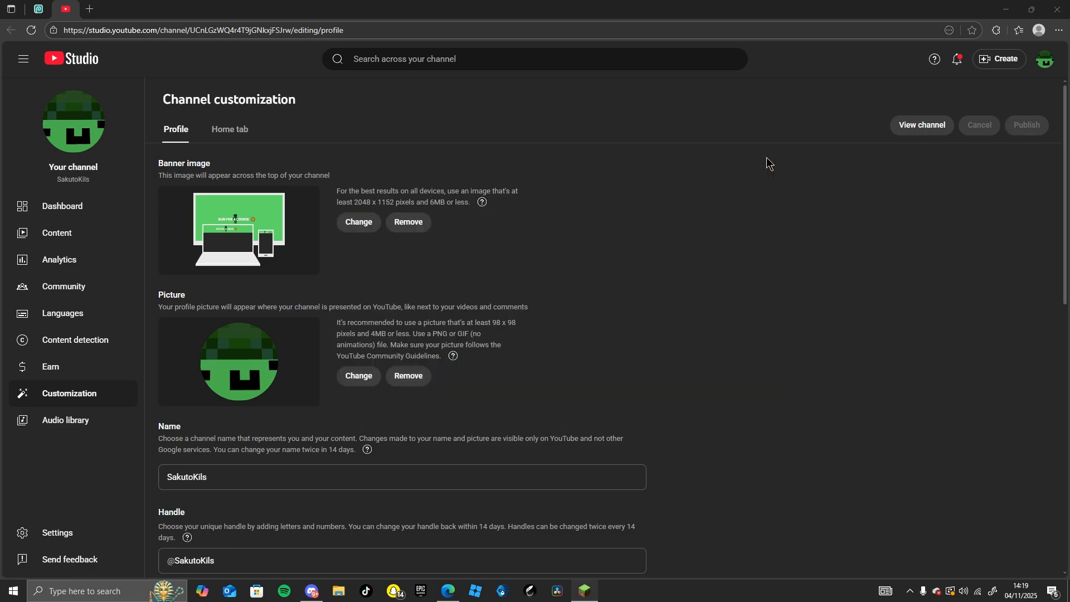
- Switch to Photopea and open Minecraft Screenshot 2025.11.04 - 14.19.35.04 from the Videos > NVIDIA > Minecraft folder
left_click(49, 11)
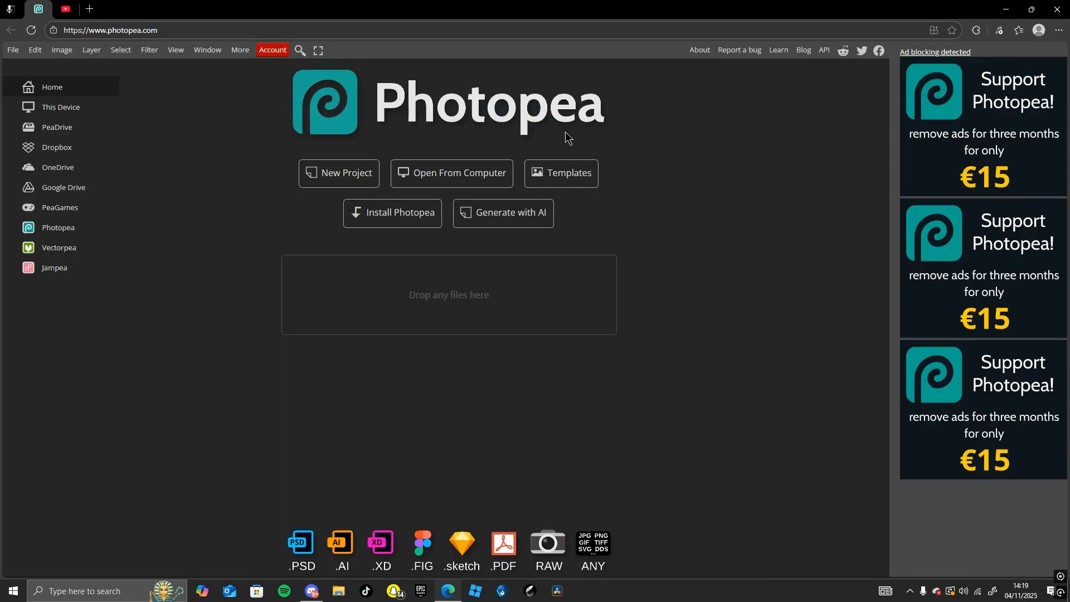
left_click(453, 180)
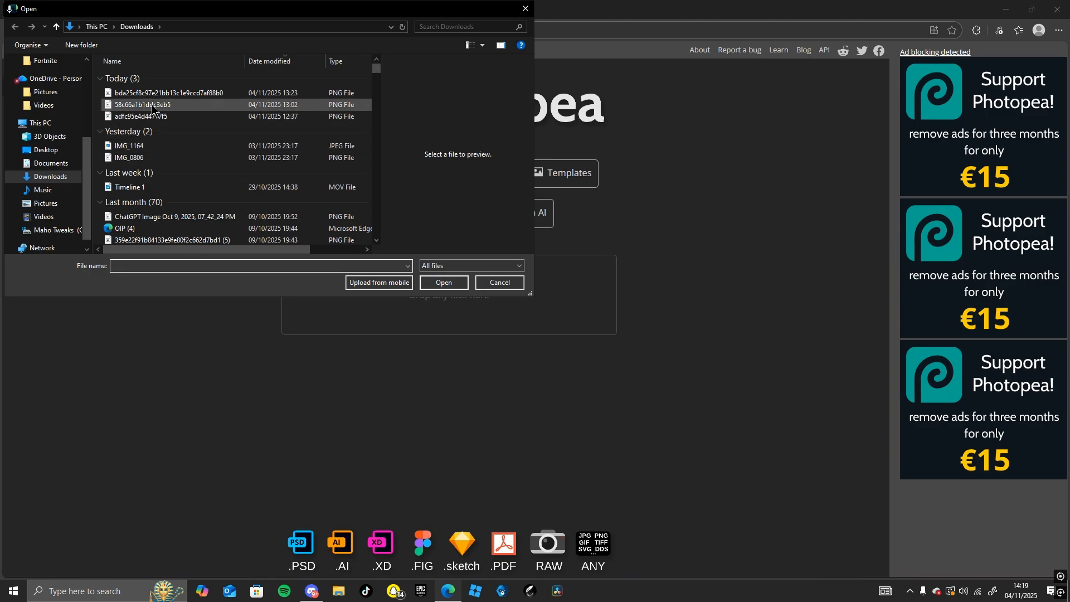
left_click(60, 204)
double_click(198, 89)
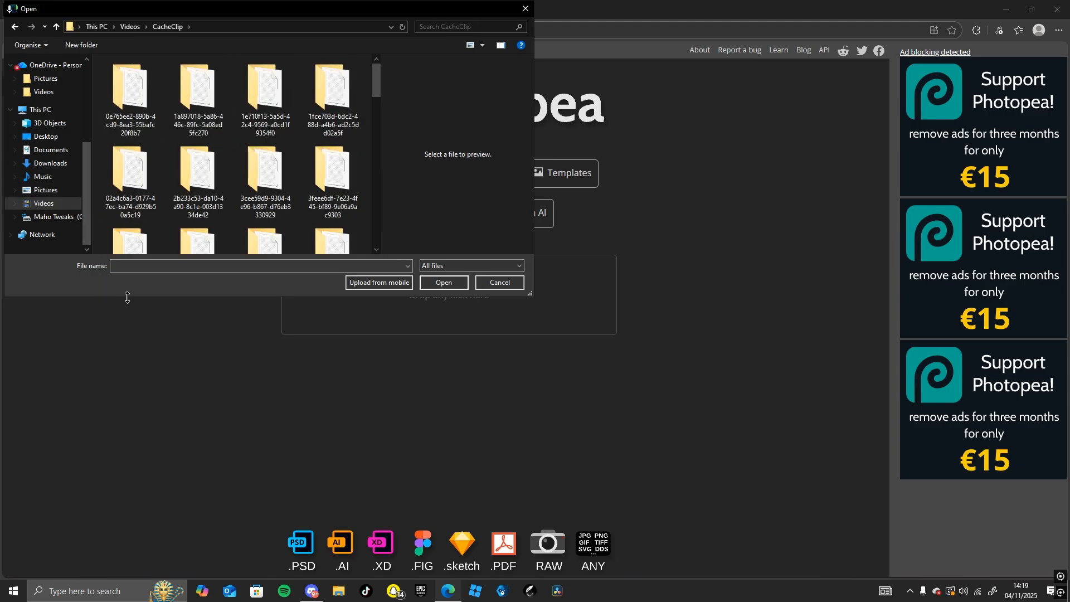
left_click(56, 27)
double_click(266, 89)
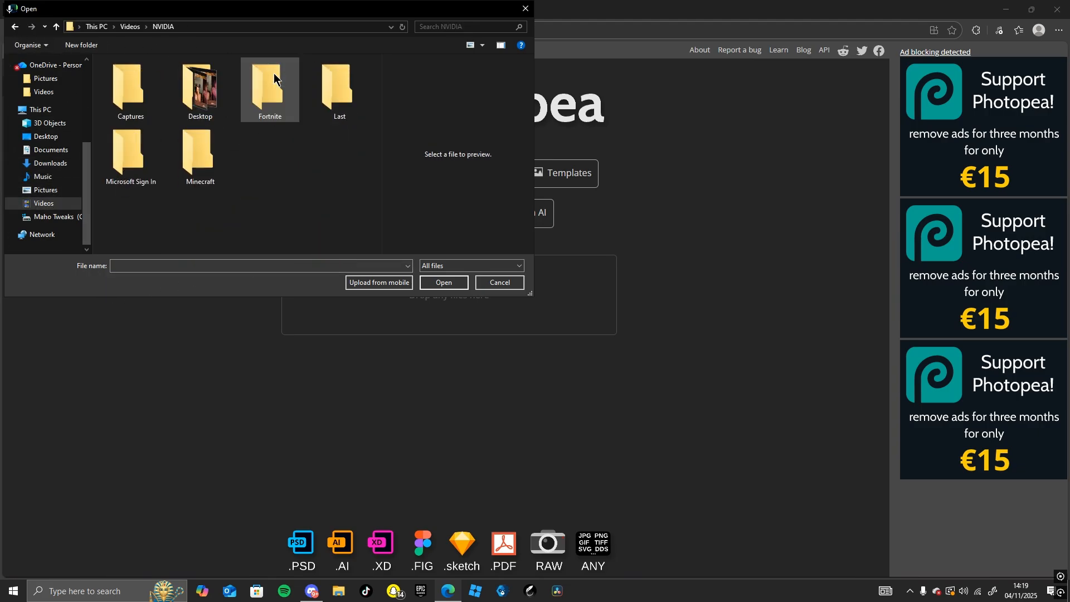
double_click(194, 163)
scroll(296, 222, "down", 10)
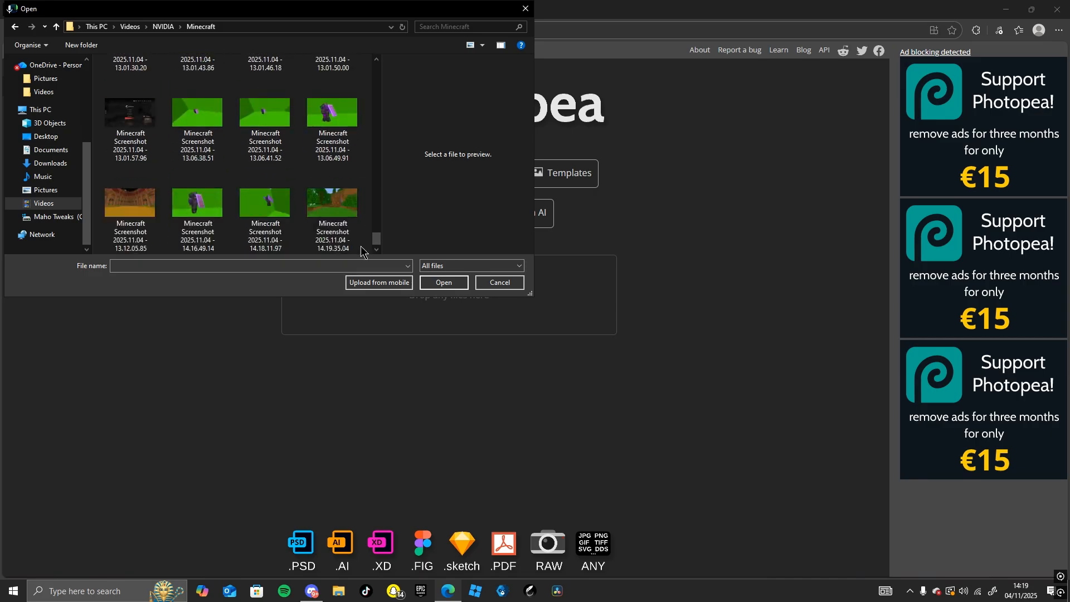
double_click(346, 228)
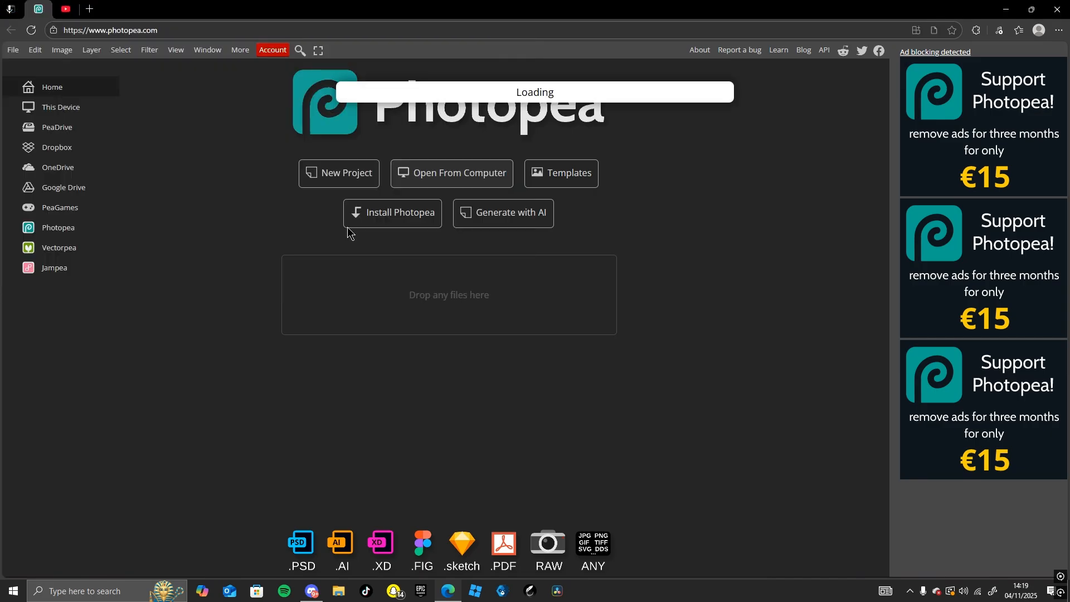
- Place Minecraft Screenshot 2025.11.04 - 14.18.11.97 over the background and shift it slightly up to about Y 514 px
left_click(13, 52)
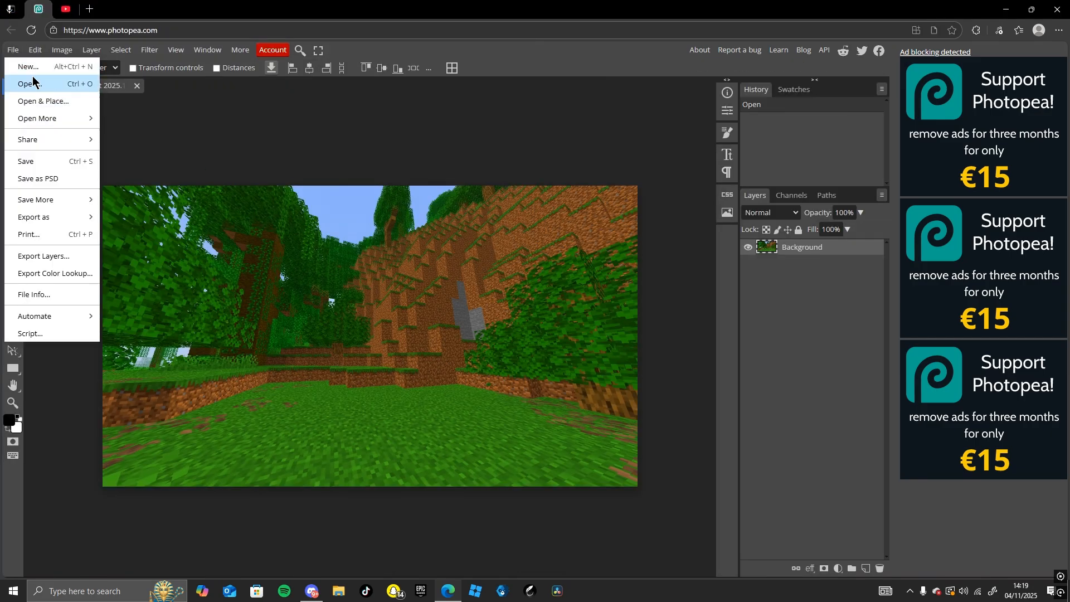
left_click(57, 101)
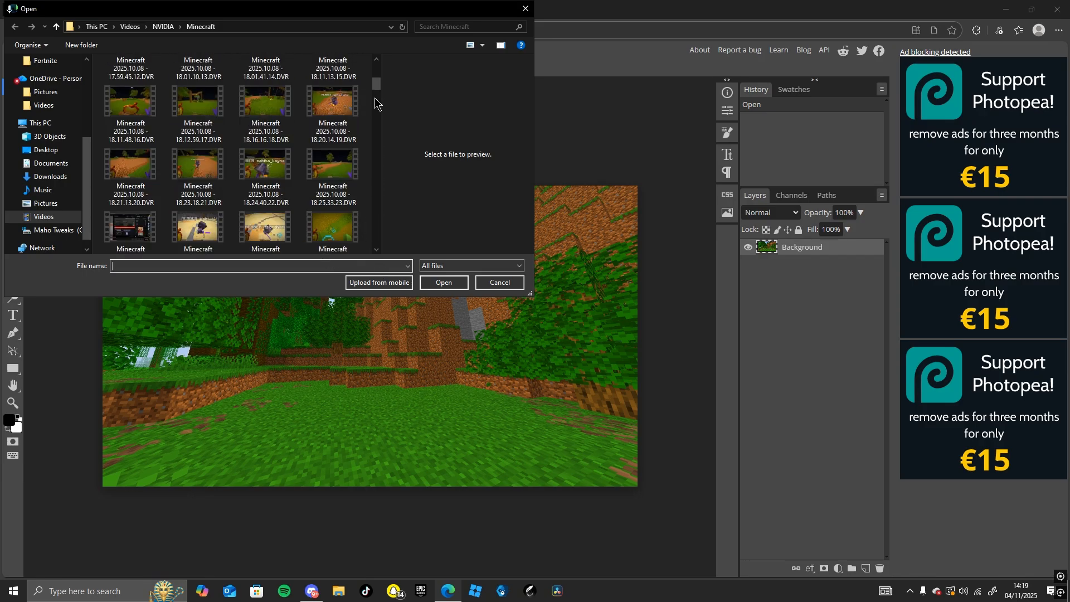
scroll(268, 111, "down", 15)
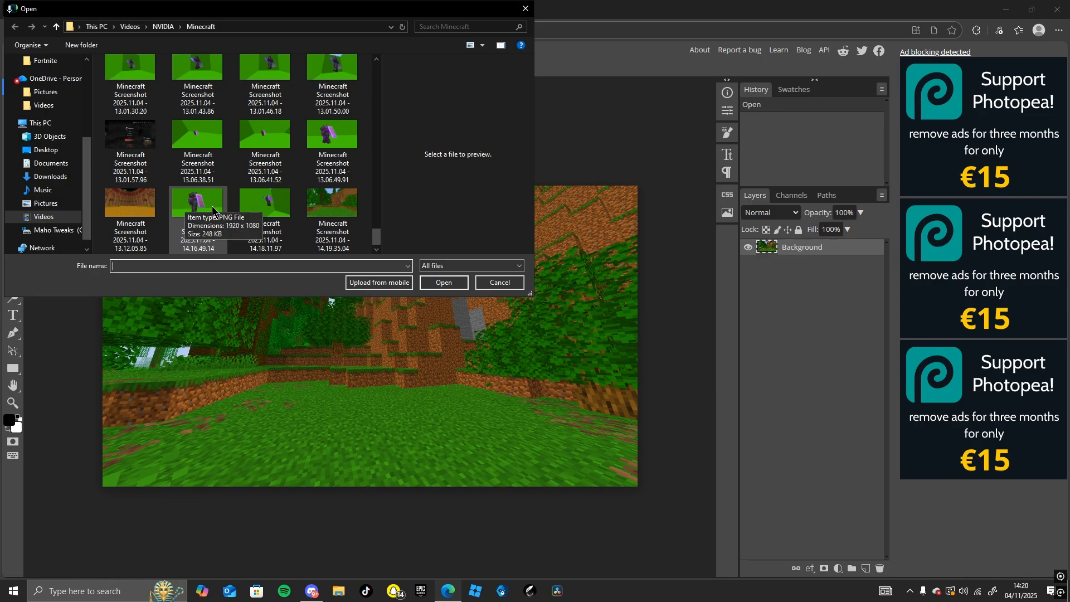
left_click_drag(265, 204, 435, 343)
left_click(445, 283)
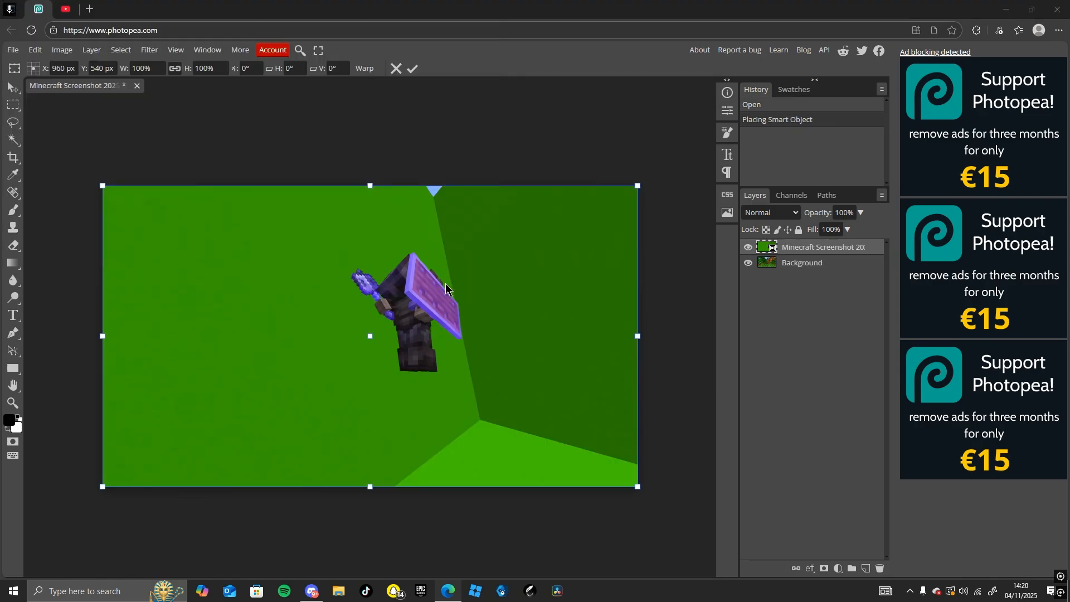
mouse_move(317, 250)
left_mouse_down()
mouse_move(382, 244)
mouse_move(319, 249)
left_mouse_up()
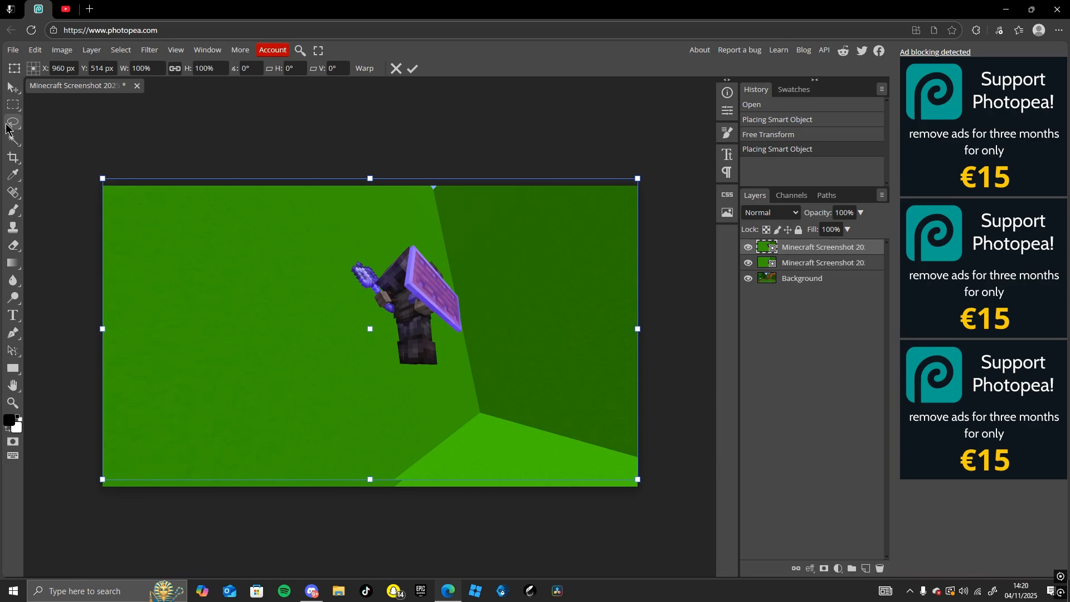
- Select the large green wall around the character with the Magic Wand, rasterize the placed layer and clear the selection
left_click(14, 141)
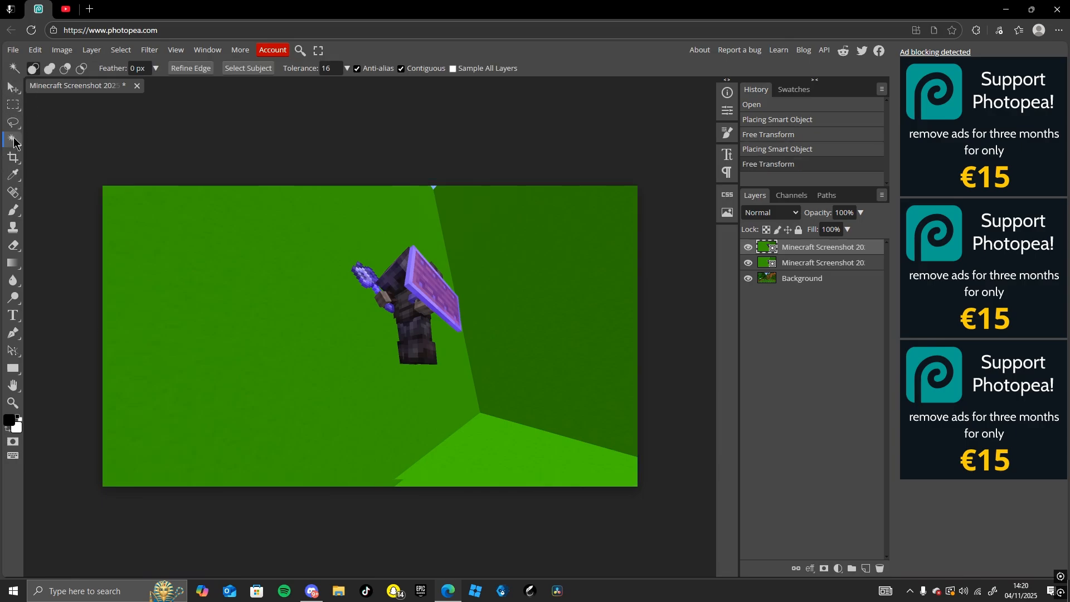
left_click(202, 235)
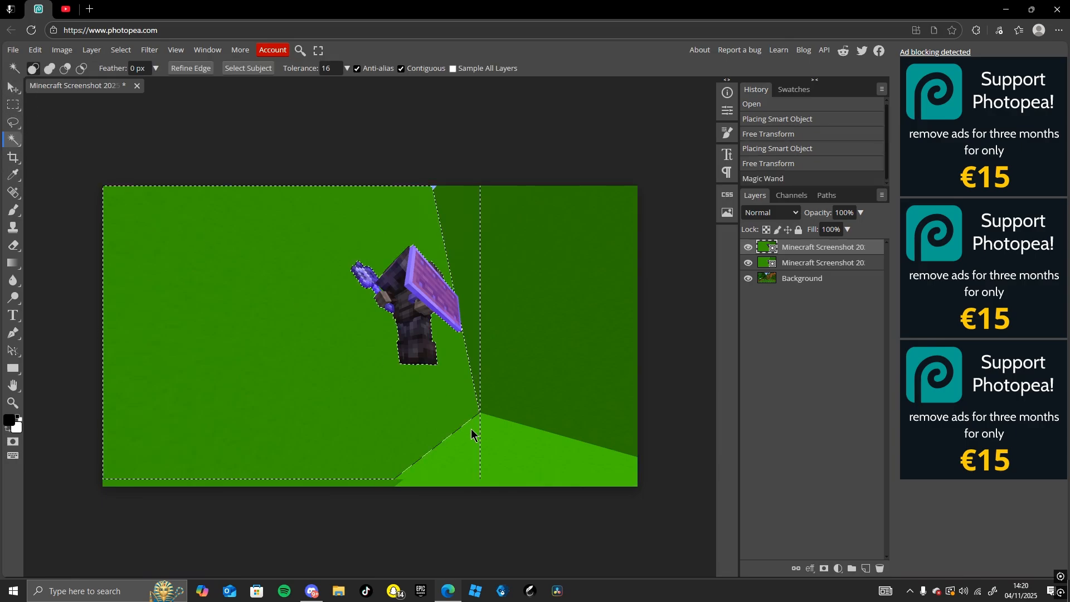
key("ctrl+d")
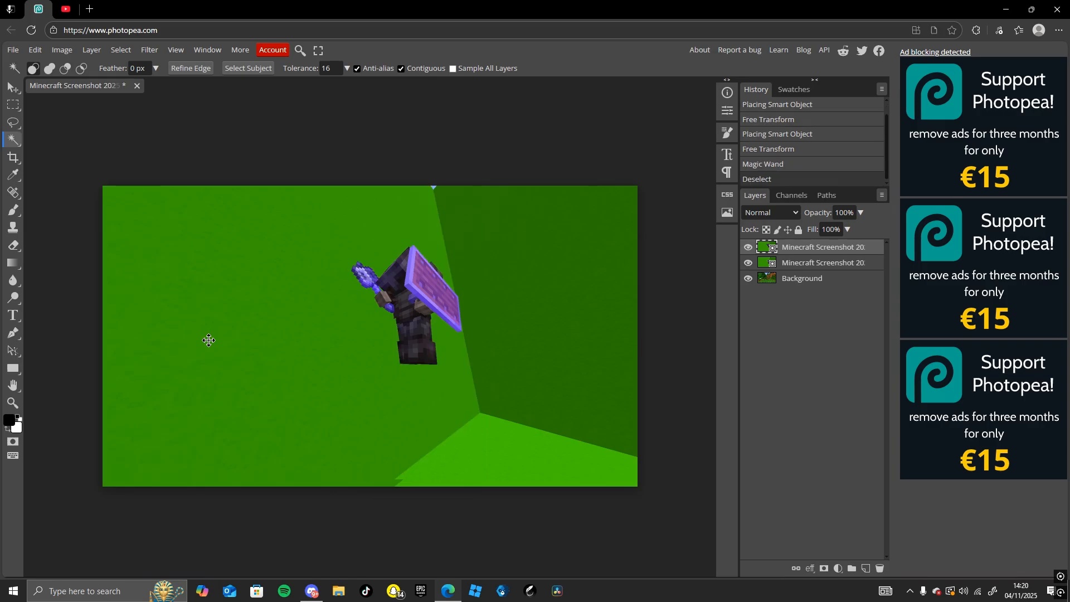
left_click(209, 340)
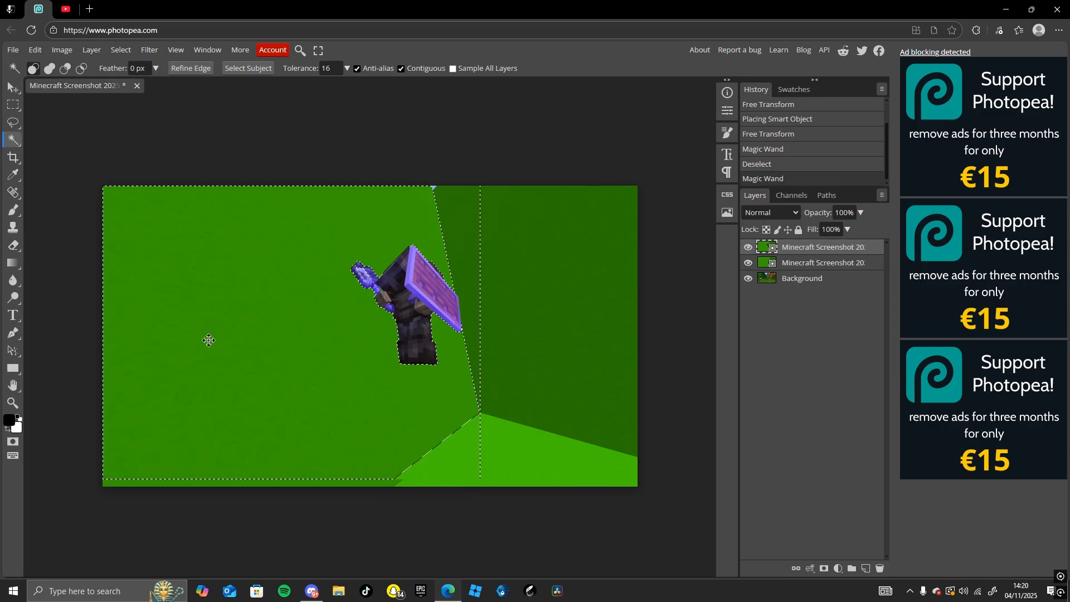
key("Delete")
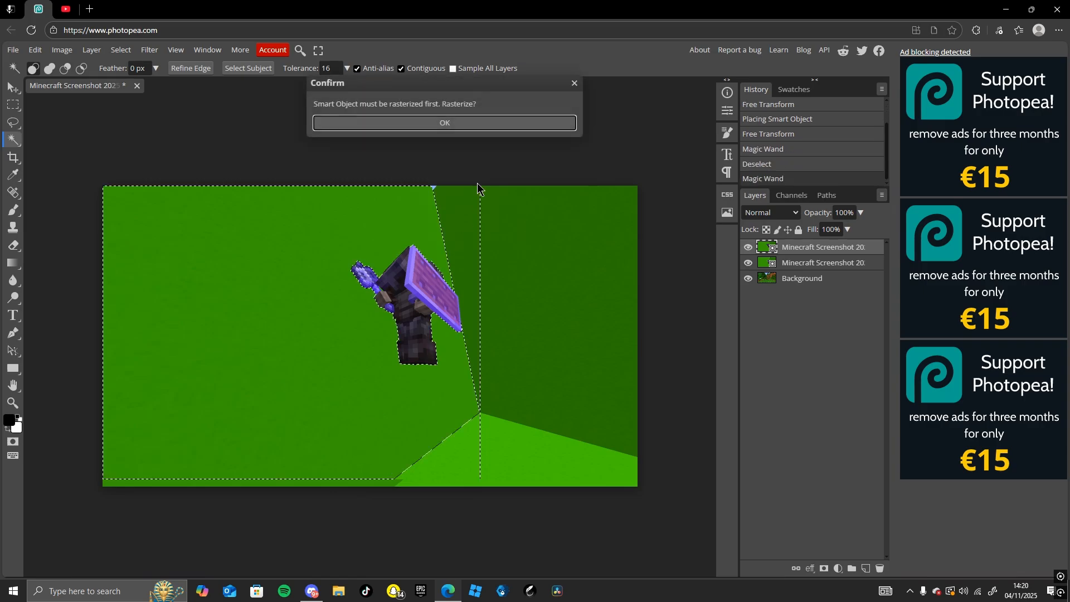
left_click(459, 124)
key("Delete")
key("Delete")
key("Delete")
key("Delete")
key("Delete")
key("Delete")
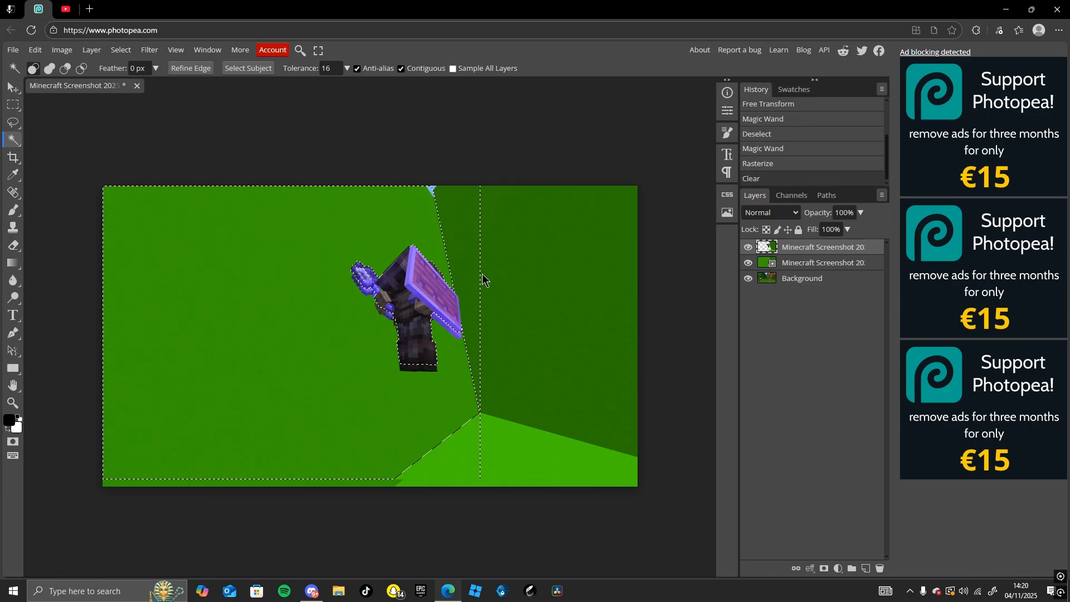
- Delete the duplicate screenshot layer beneath the cut-out, then clear the remaining dark and light green areas and deselect
right_click(796, 269)
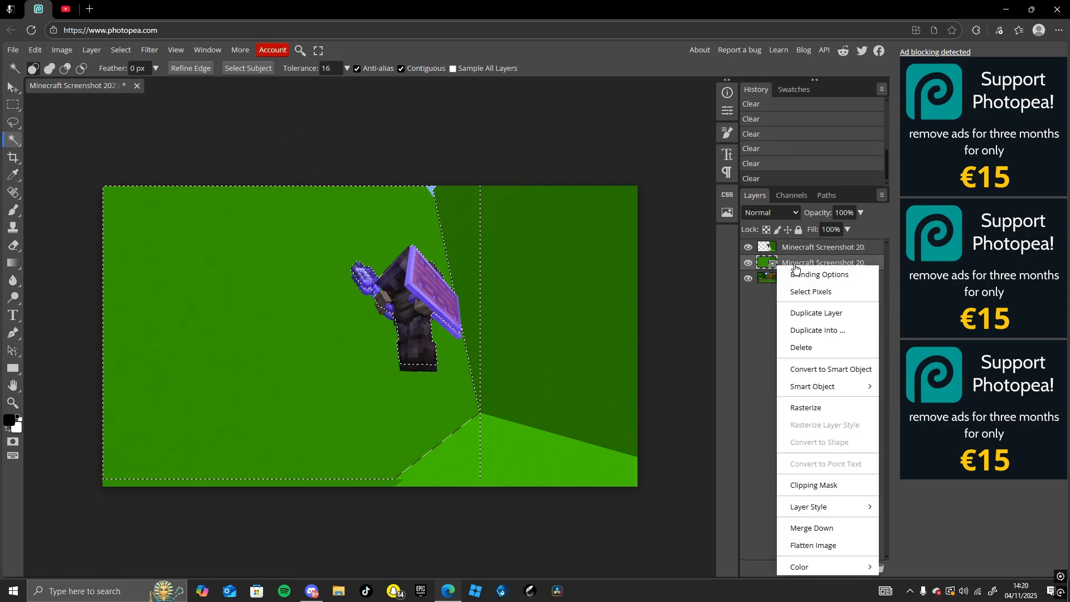
left_click(814, 350)
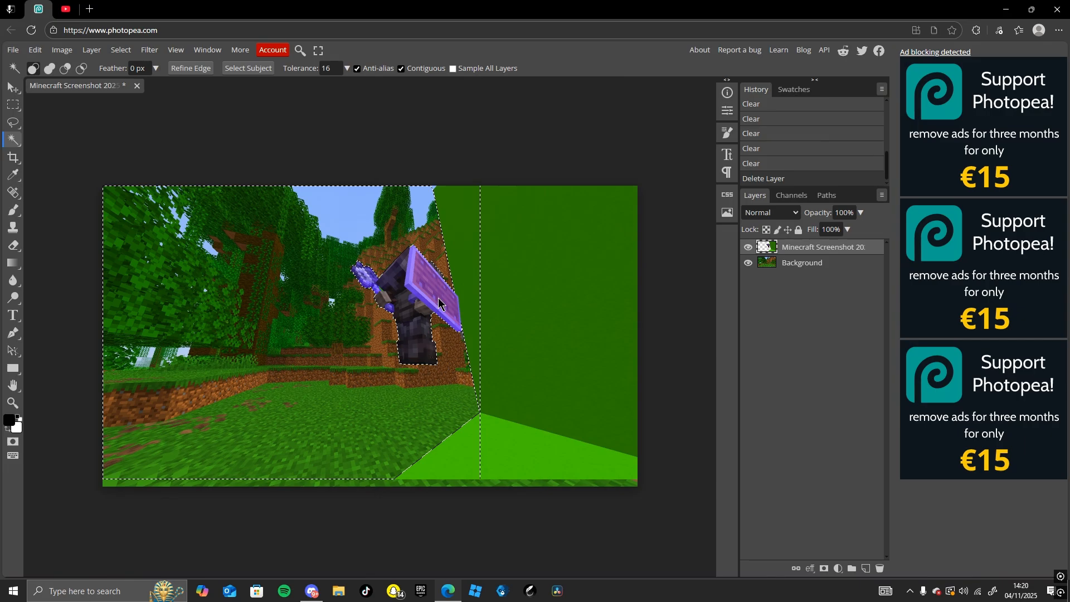
left_click(457, 257)
key("Delete")
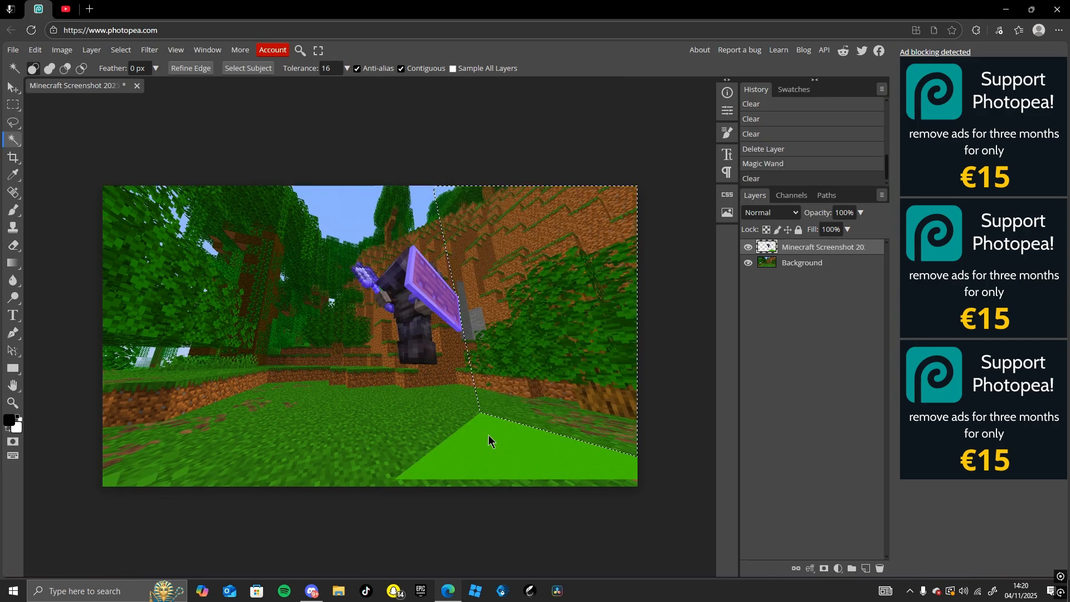
left_click(492, 444)
key("Delete")
left_click(461, 219)
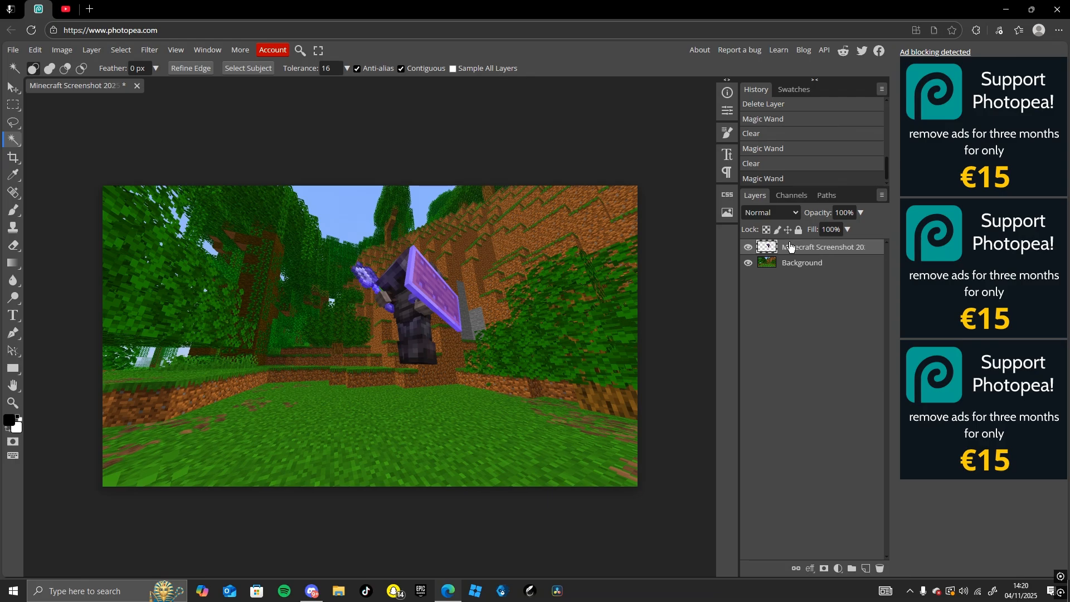
- Free-transform the cut-out character: move it up against the cliff top and scale it to about 77.25%
left_click(35, 50)
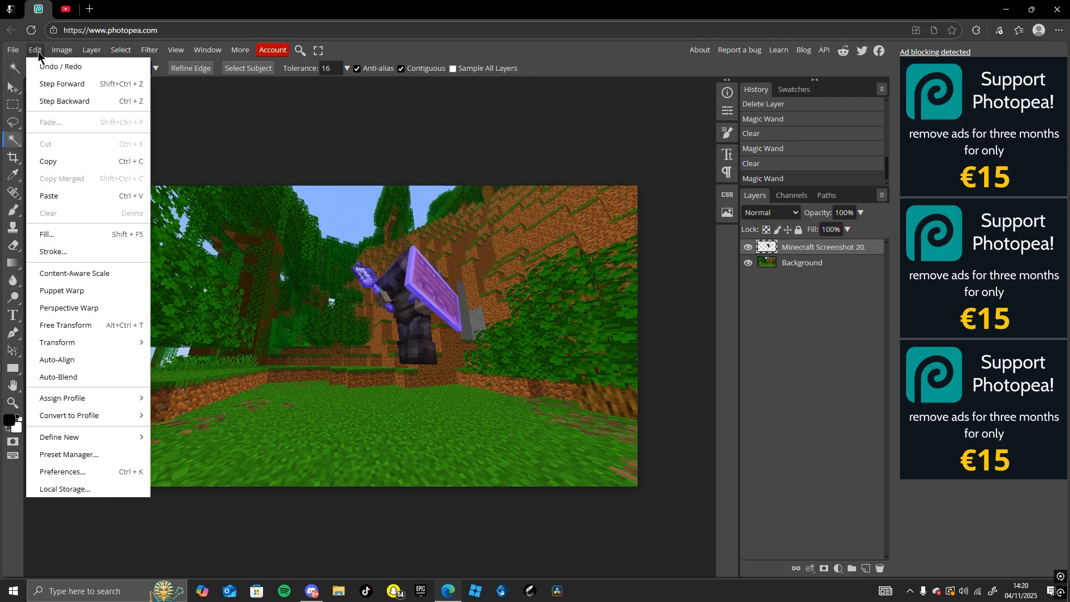
left_click(58, 325)
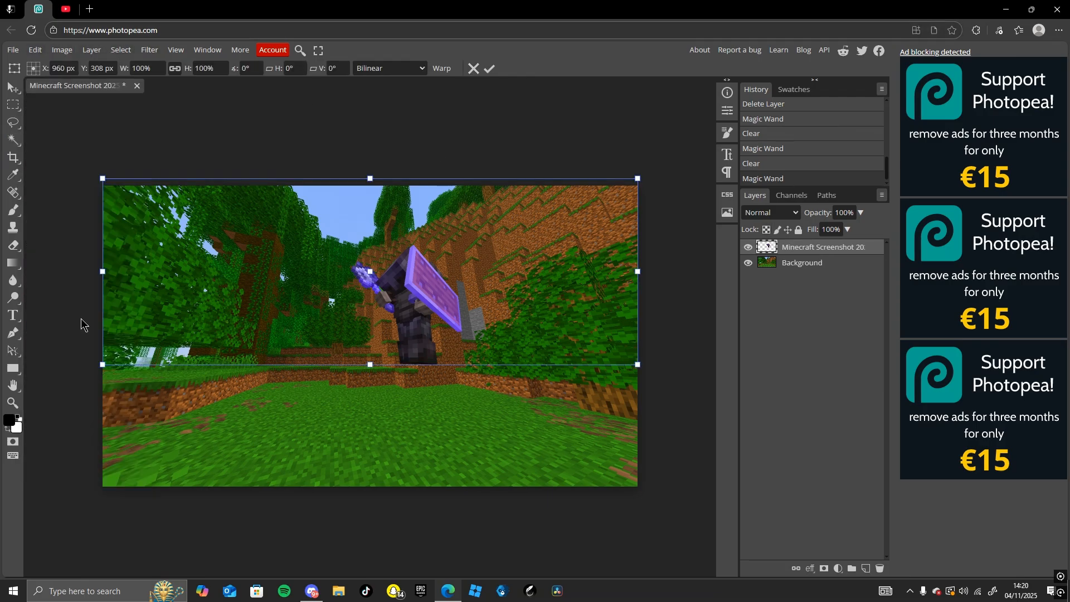
left_click_drag(396, 277, 406, 240)
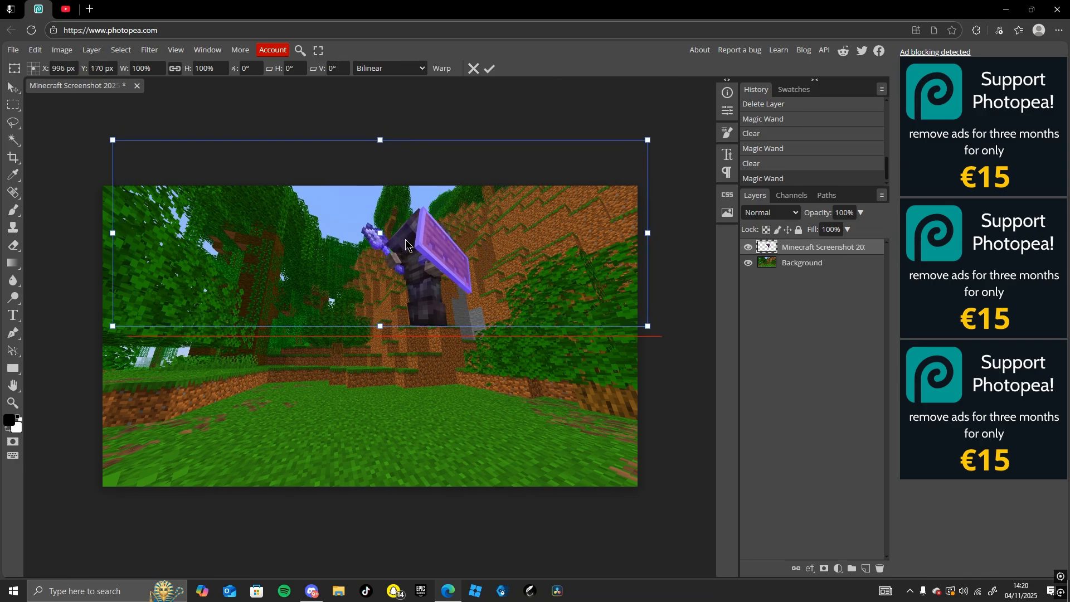
left_click_drag(657, 139, 575, 156)
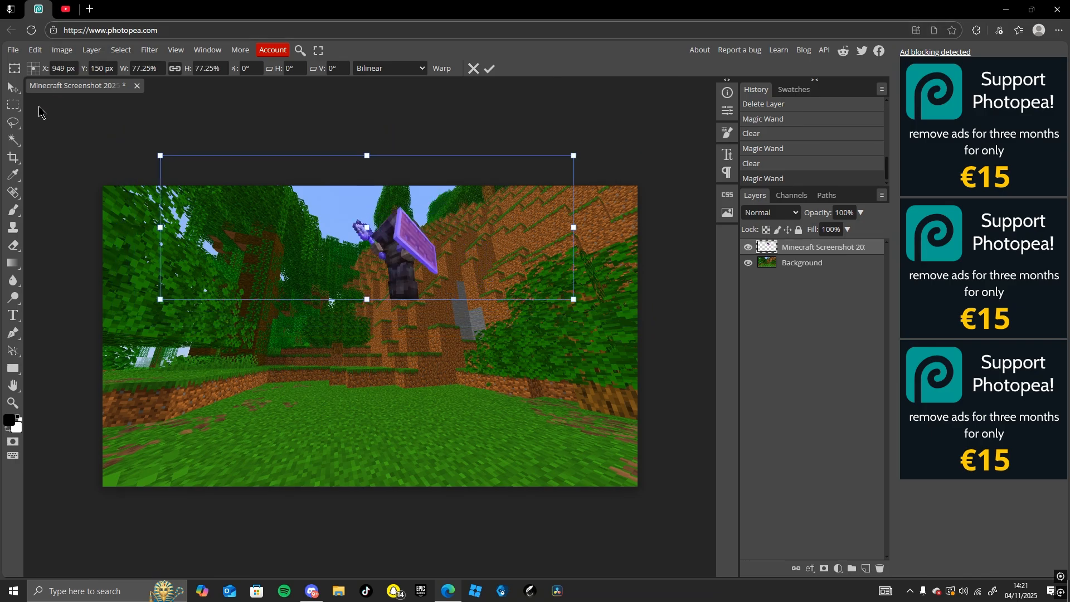
- Place Minecraft Screenshot 2025.11.04 - 14.16.49.14, scale it to about 96.11% and position it near X 997, Y 540 px
left_click(12, 50)
left_click(78, 104)
scroll(124, 177, "down", 10)
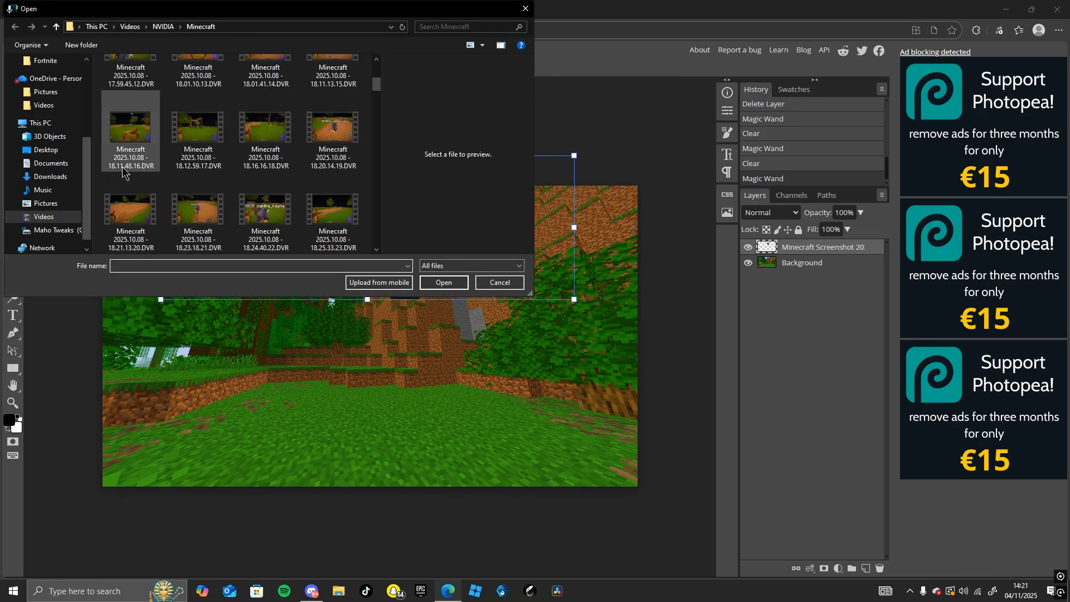
left_click_drag(377, 131, 373, 241)
double_click(199, 192)
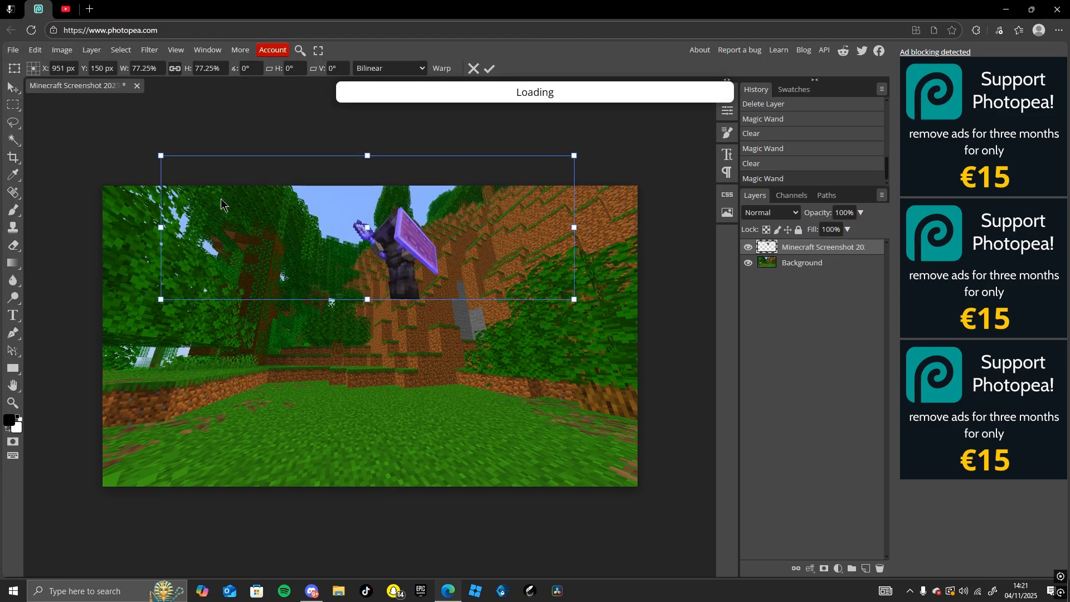
left_click_drag(379, 301, 383, 265)
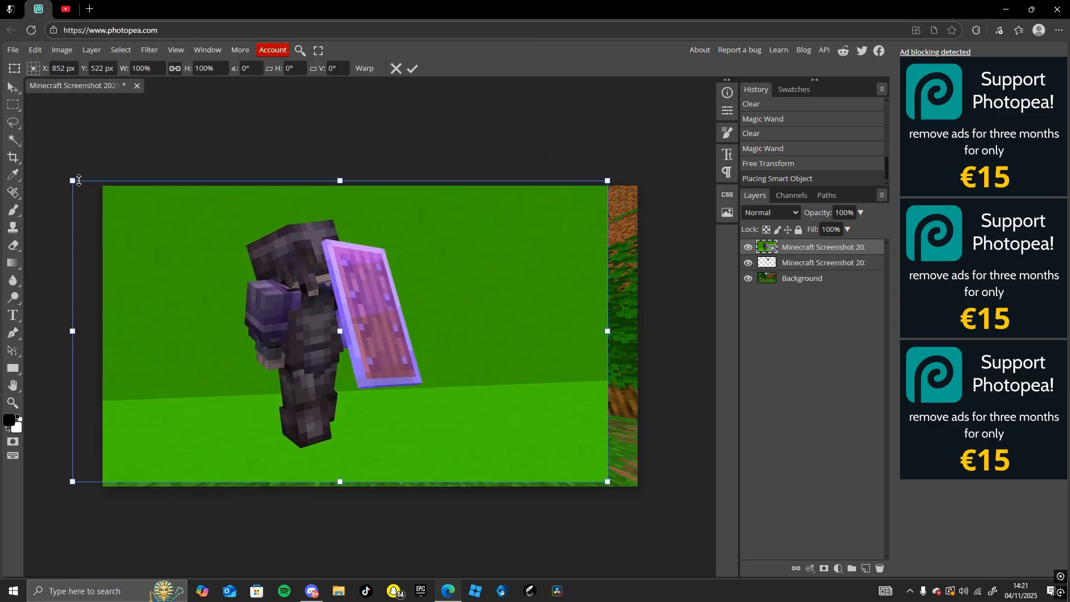
left_click_drag(79, 180, 84, 192)
left_click_drag(134, 222, 176, 223)
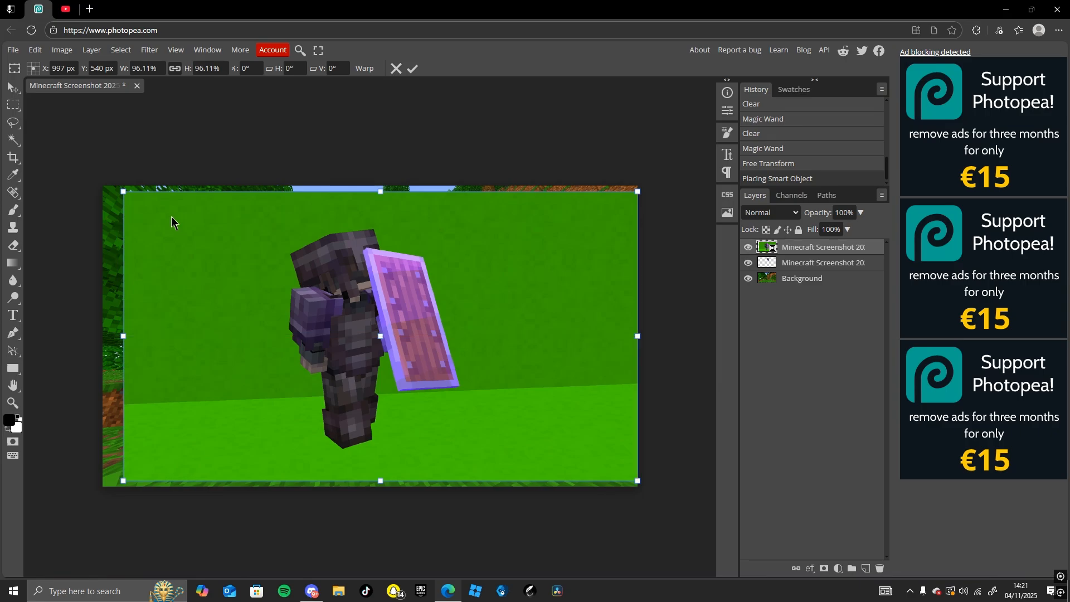
- Rasterize the second character layer, clear its green wall and floor using Magic Wand selections, and deselect
left_click(19, 136)
left_click(245, 251)
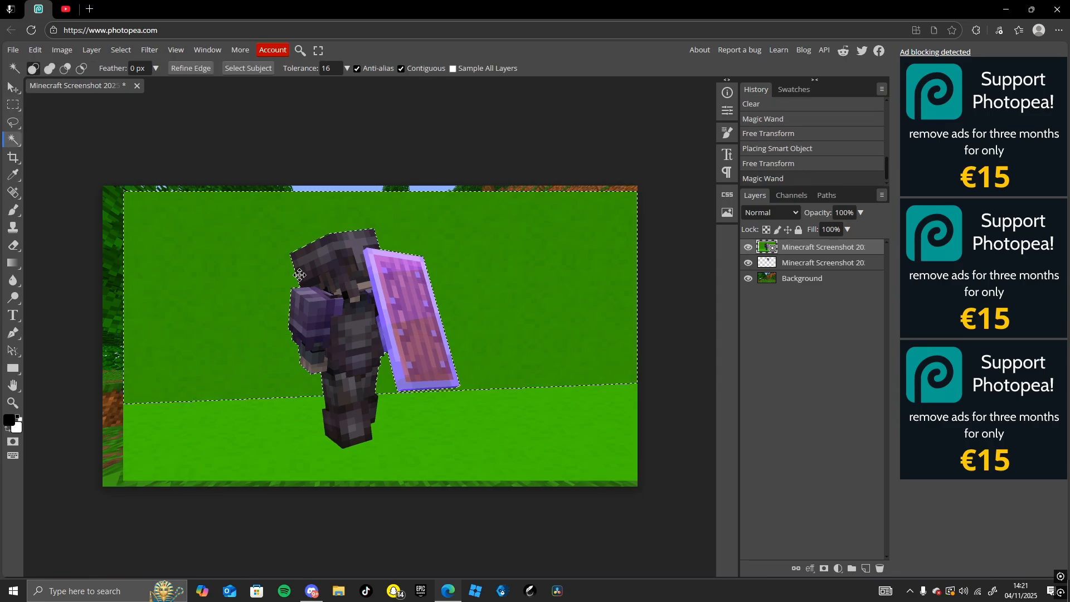
key("Delete")
left_click(502, 122)
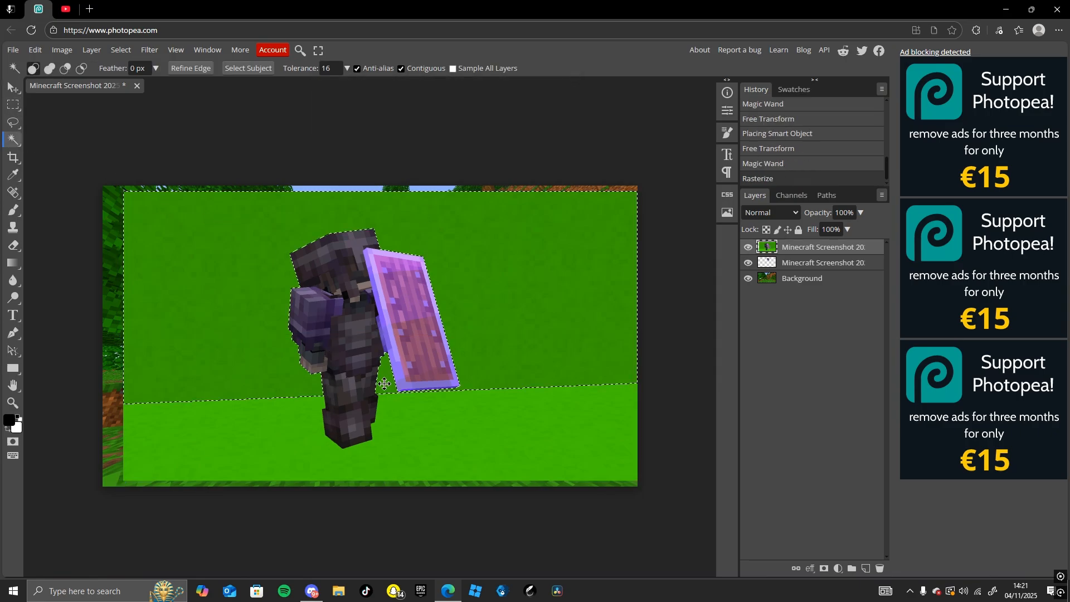
key("Delete")
left_click(400, 419)
key("Delete")
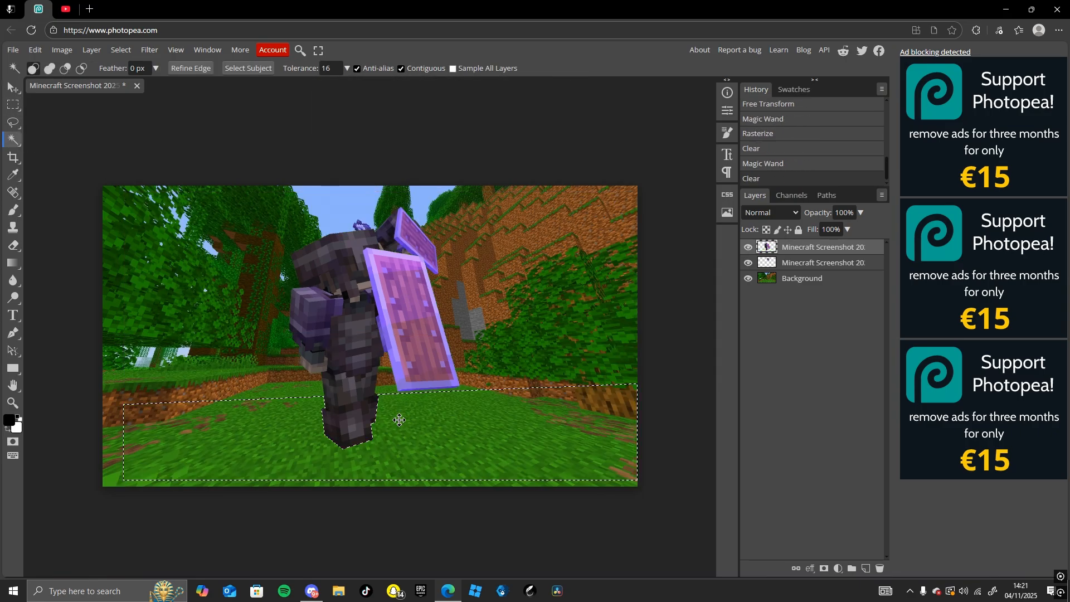
left_click(388, 191)
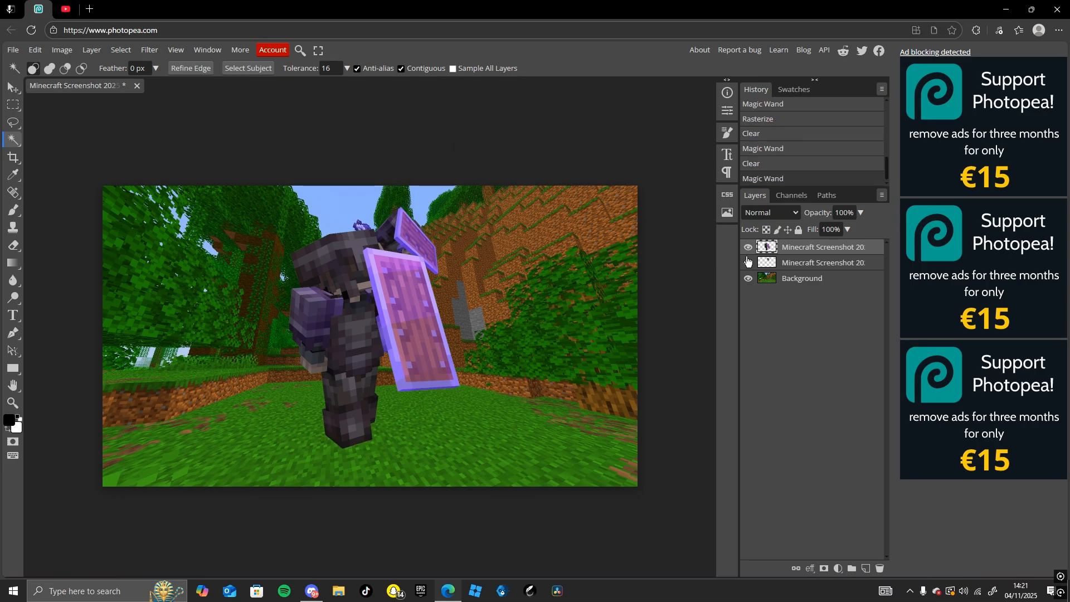
- Free-transform the large front character: move it to the left part of the clearing and scale it down slightly
left_click(38, 51)
left_click(72, 325)
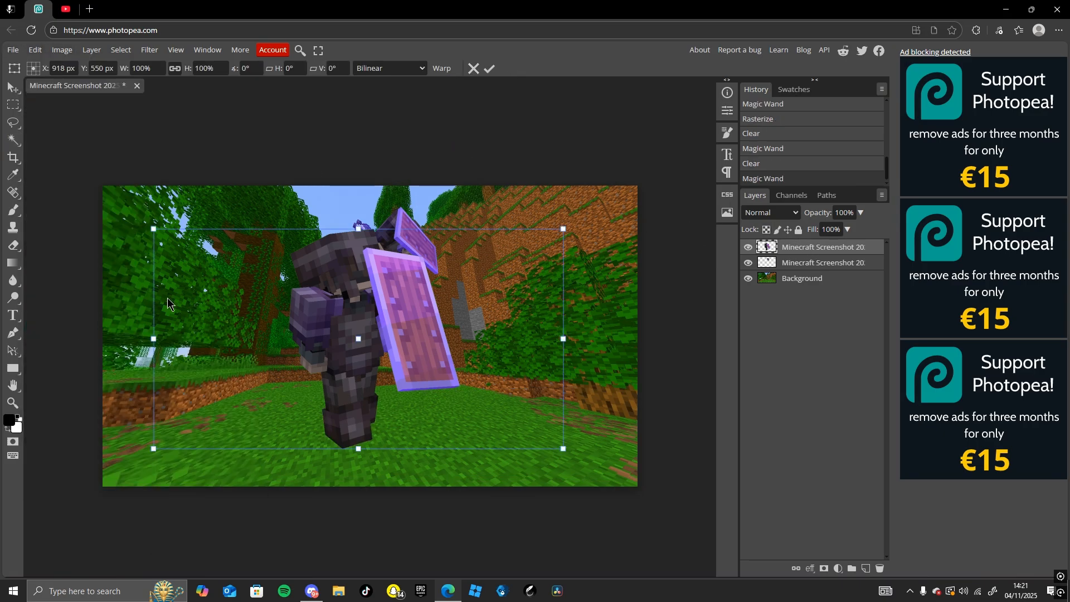
left_click_drag(167, 304, 70, 330)
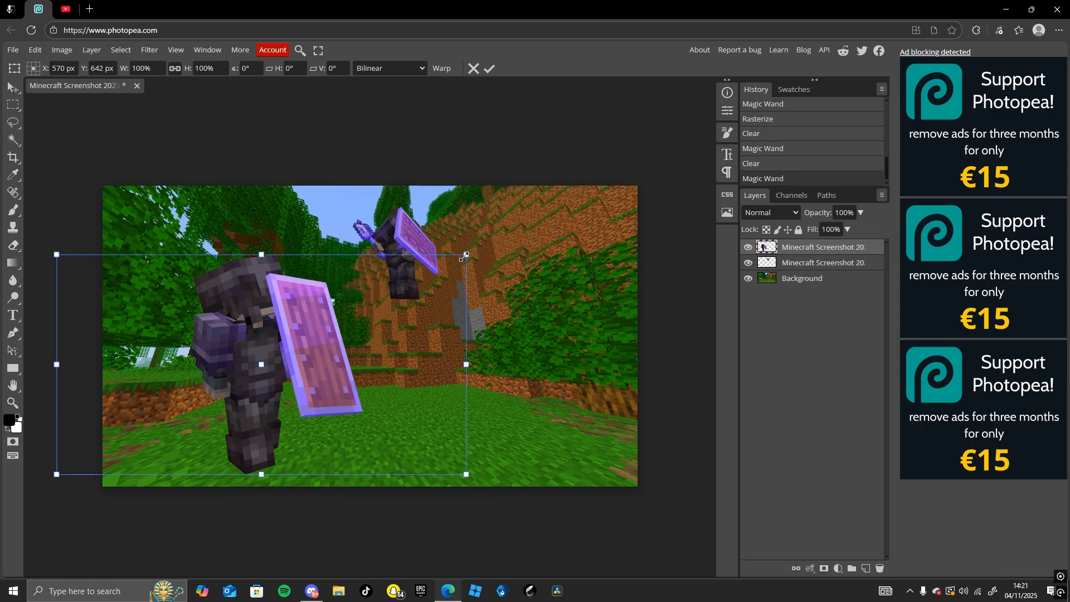
left_click_drag(464, 257, 437, 270)
left_click_drag(376, 310, 397, 303)
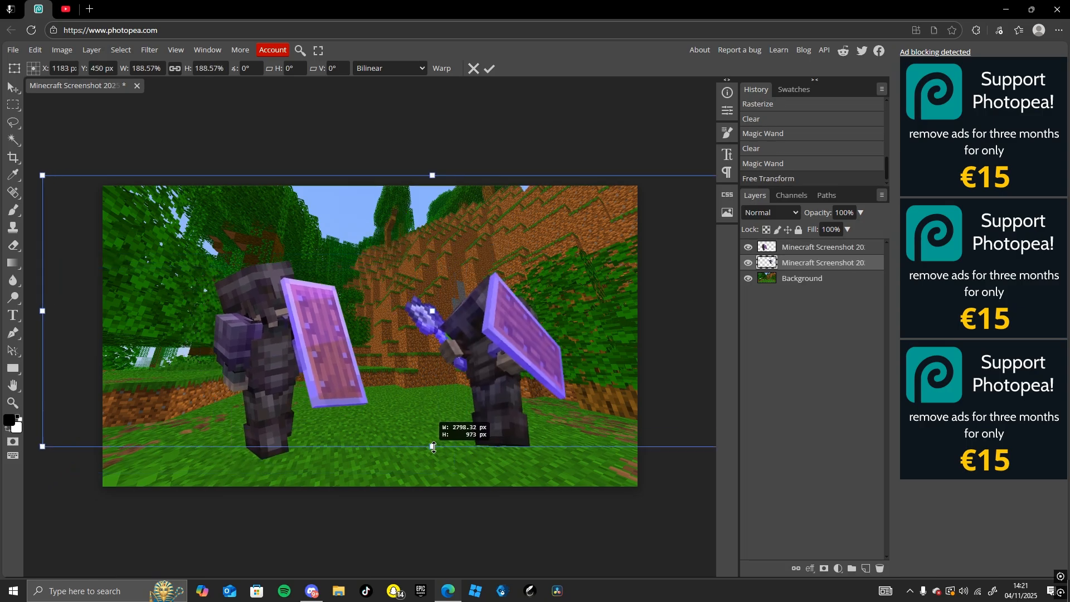
- Enlarge the cliff-top character to about 162.98%, position it near X 1055, Y 138 px, and reselect the front character's layer
left_click_drag(432, 444, 446, 409)
left_click_drag(529, 368, 516, 292)
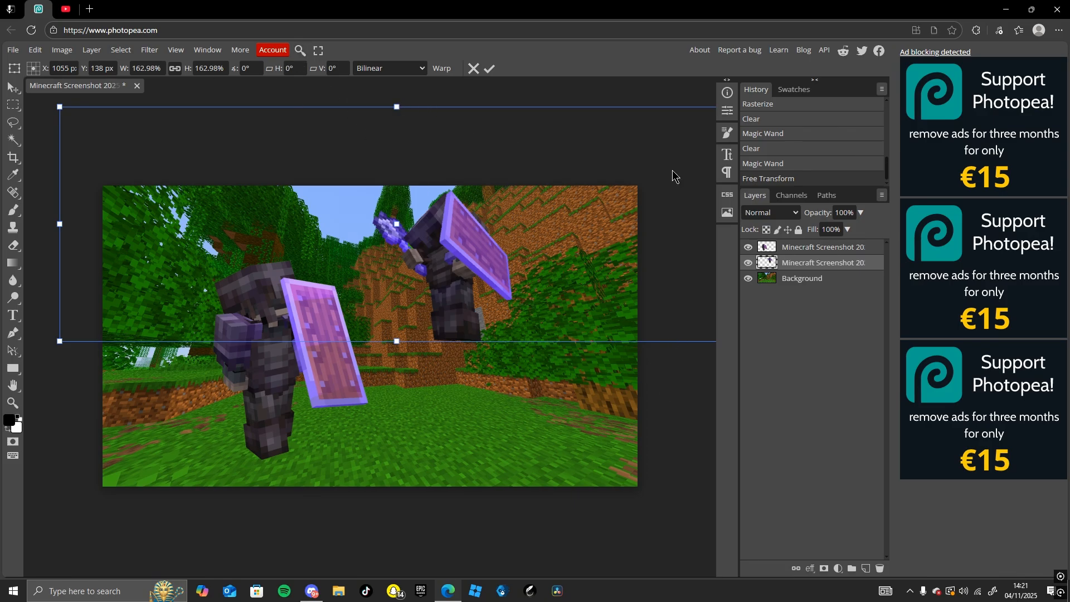
key("Return")
left_click(803, 256)
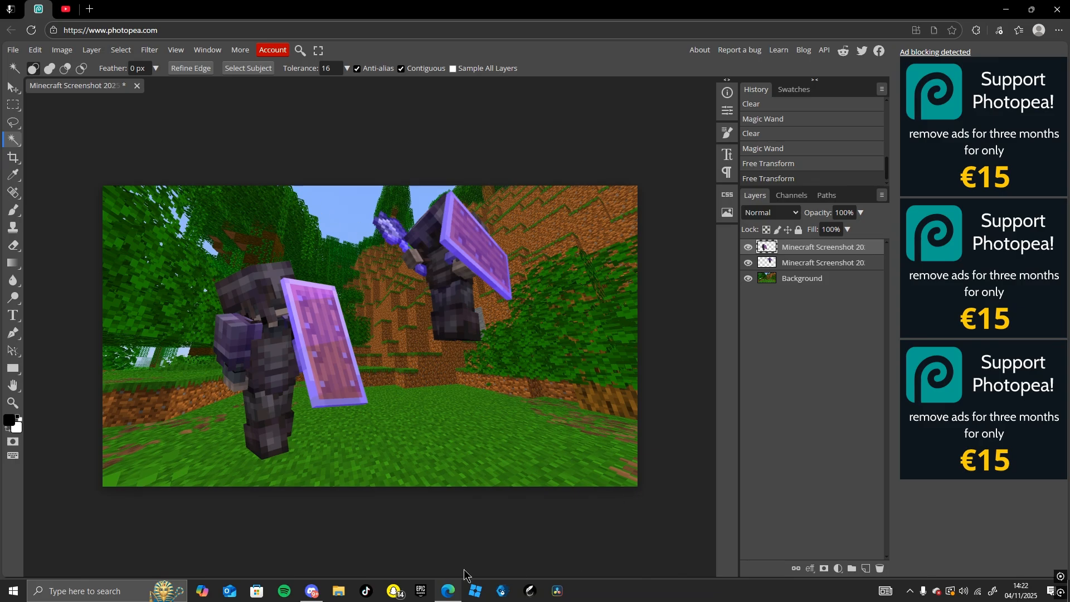
- Open myfonts.com in a new browser tab, search for panton, and open the Panton Rust font family
left_click(87, 6)
type("myfonts.com")
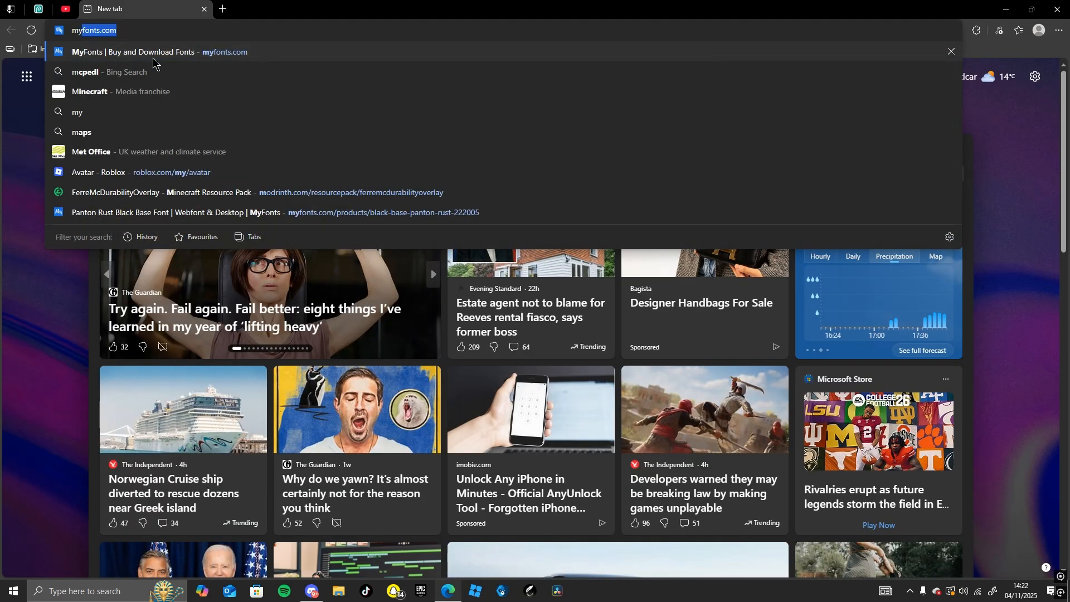
key("Return")
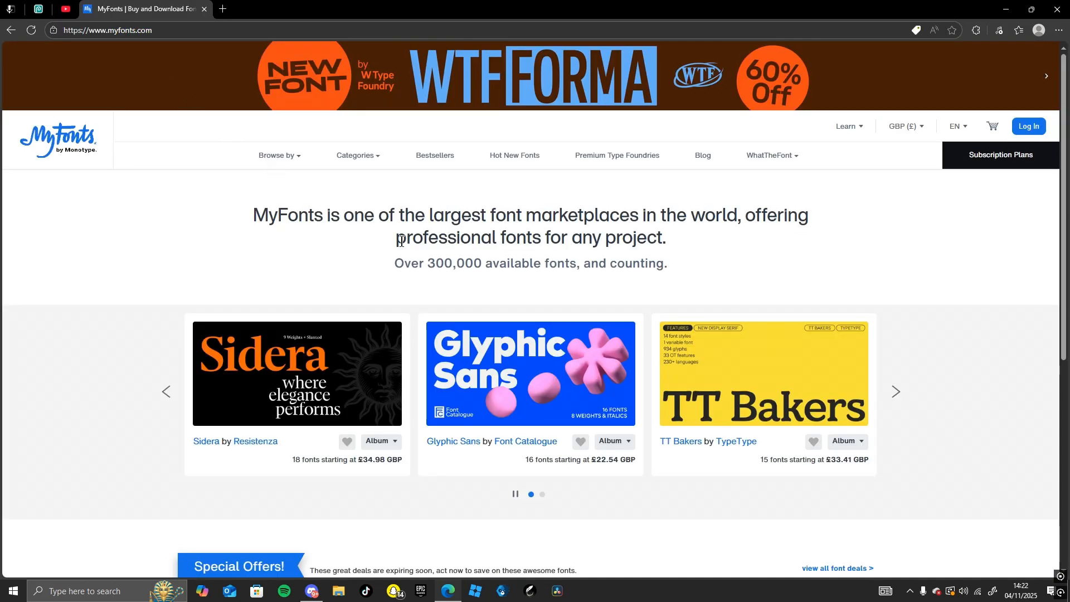
left_click(216, 124)
type("panton")
left_click(207, 239)
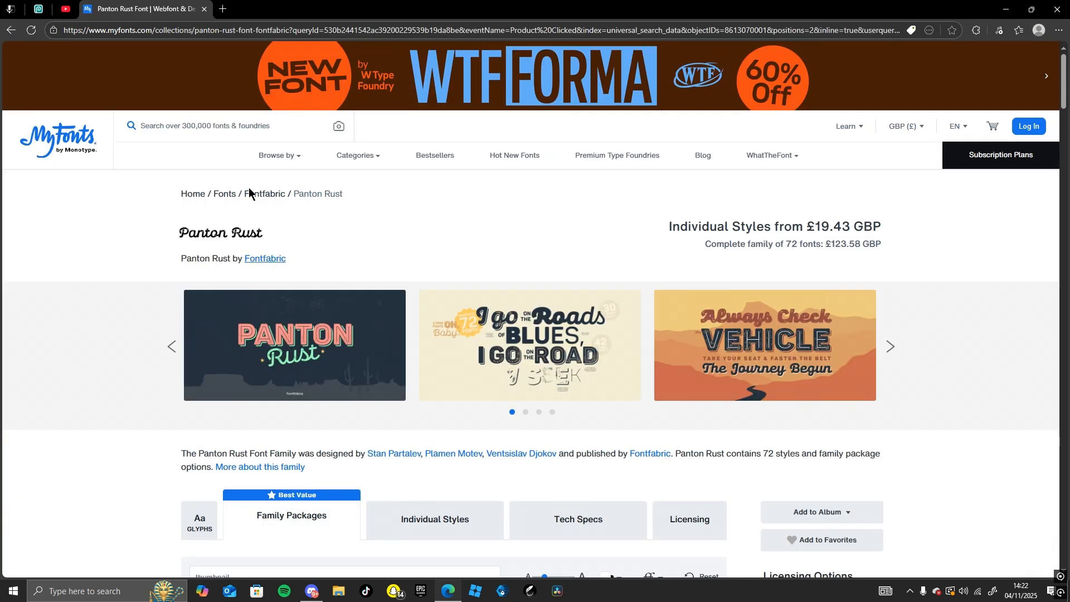
- Find the Panton Rust Bold Base style in the family listing and open its page
scroll(262, 307, "down", 15)
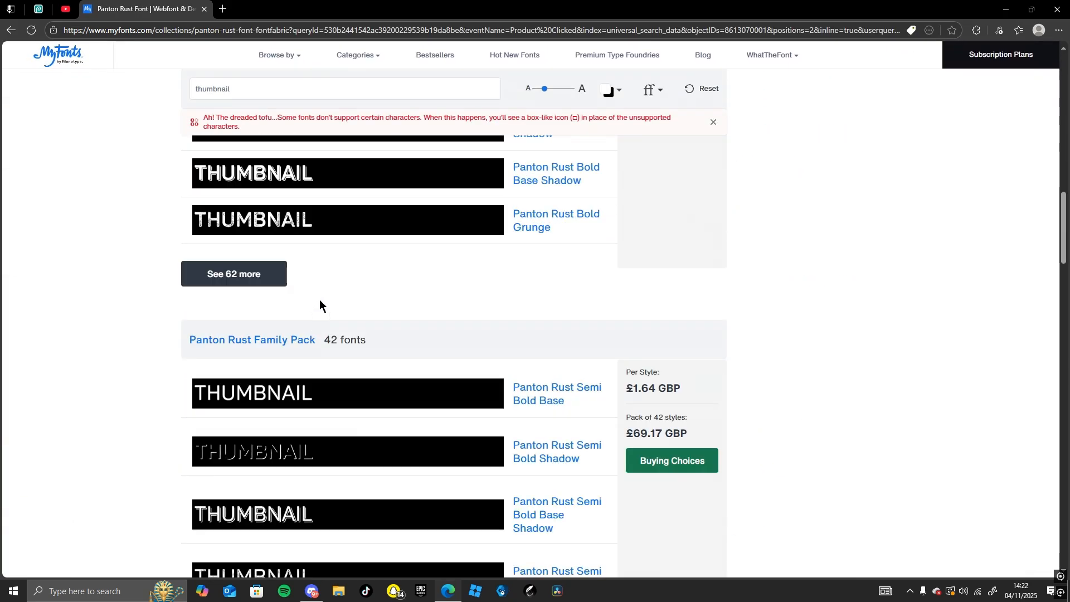
scroll(315, 400, "down", 9)
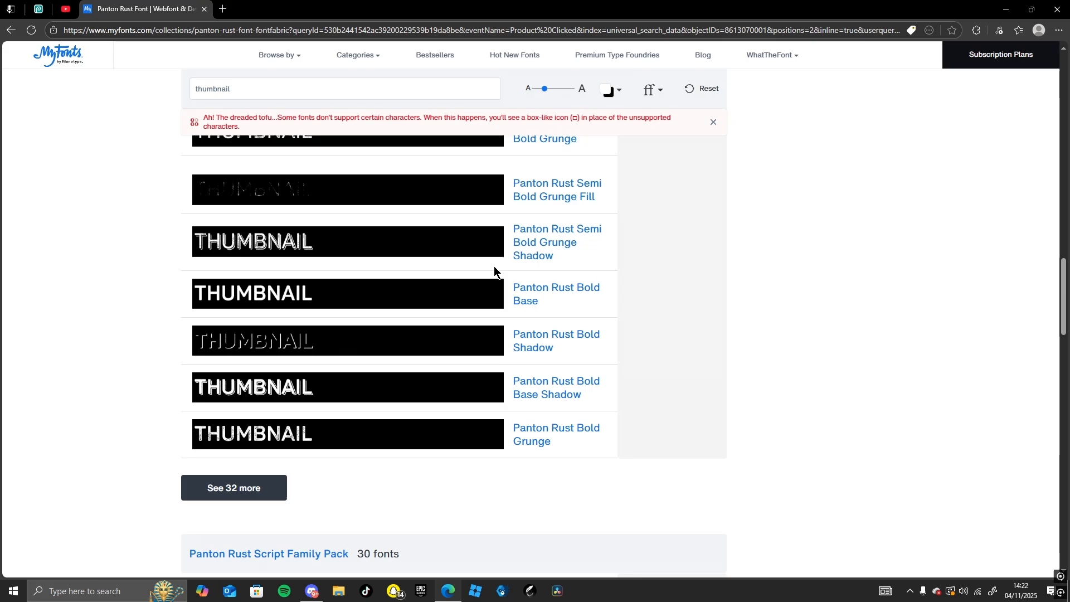
left_click(529, 301)
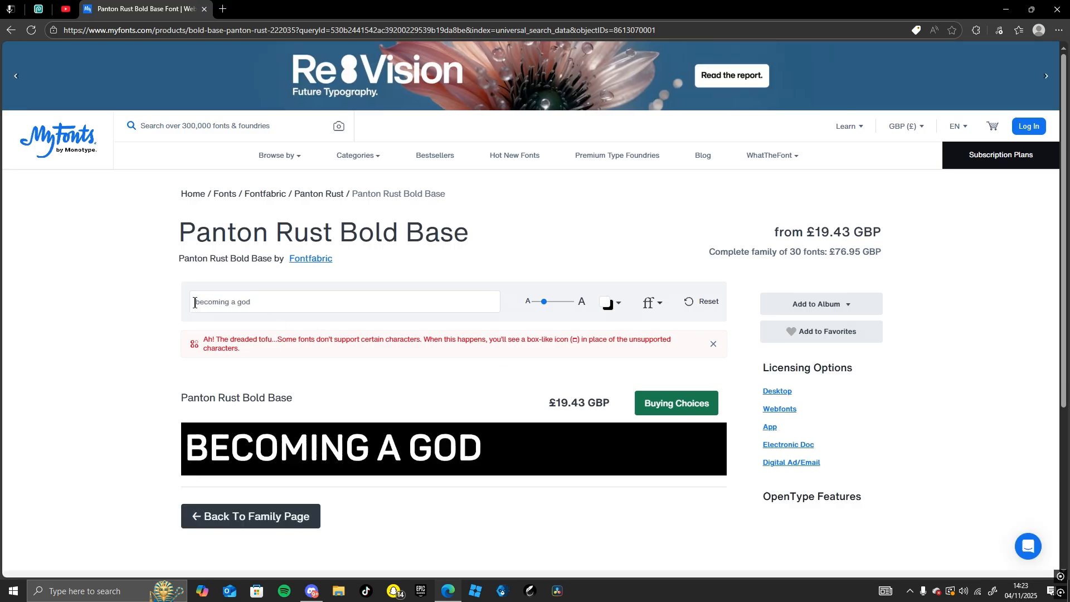
- Set the font preview text to "i became a god" and save the rendered preview image
left_click_drag(234, 304, 209, 305)
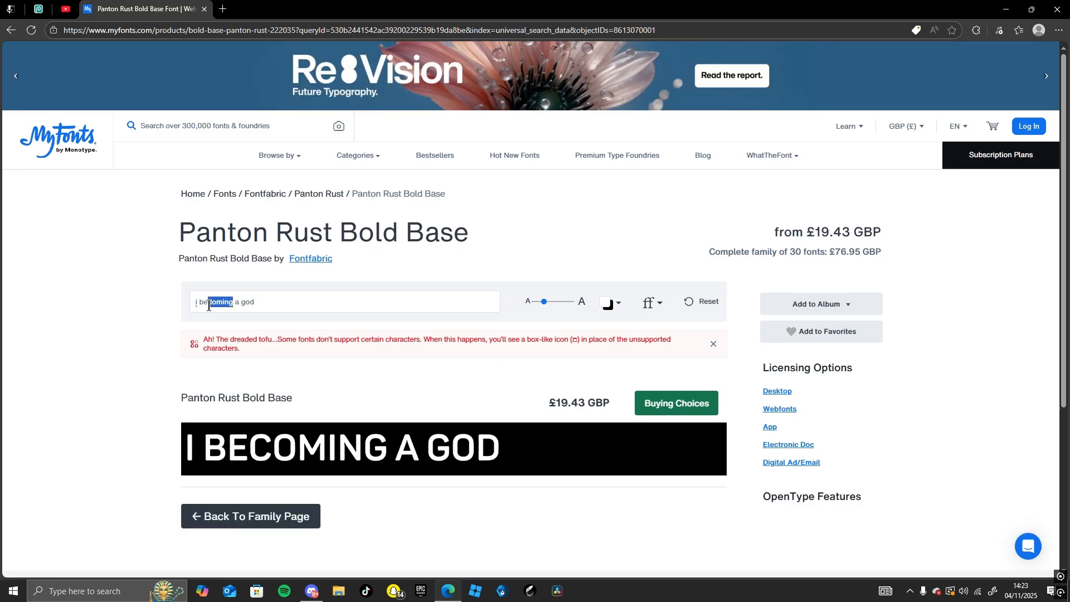
type("came")
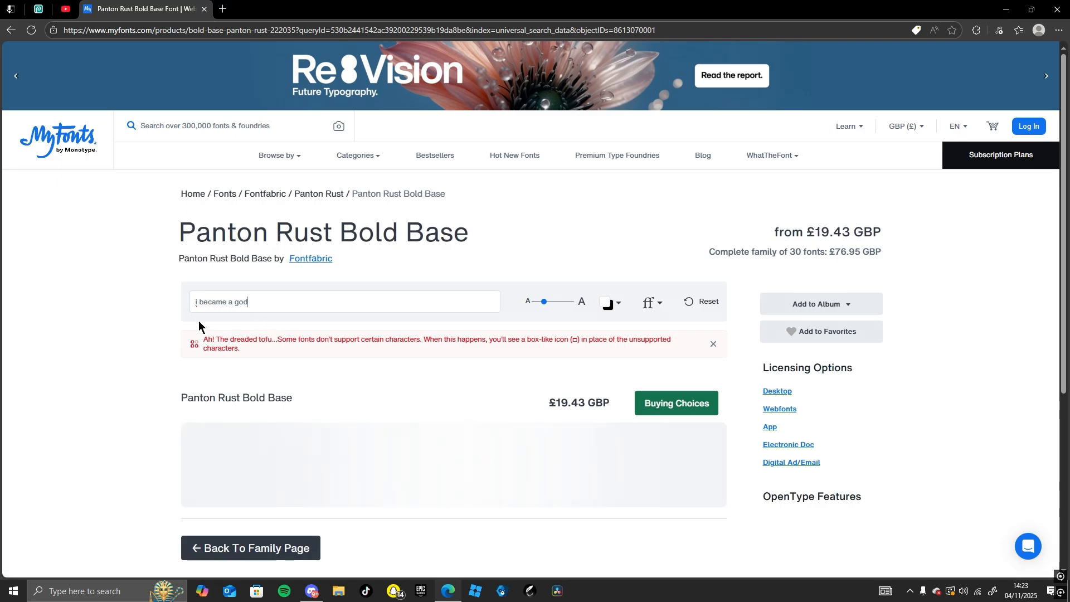
right_click(401, 454)
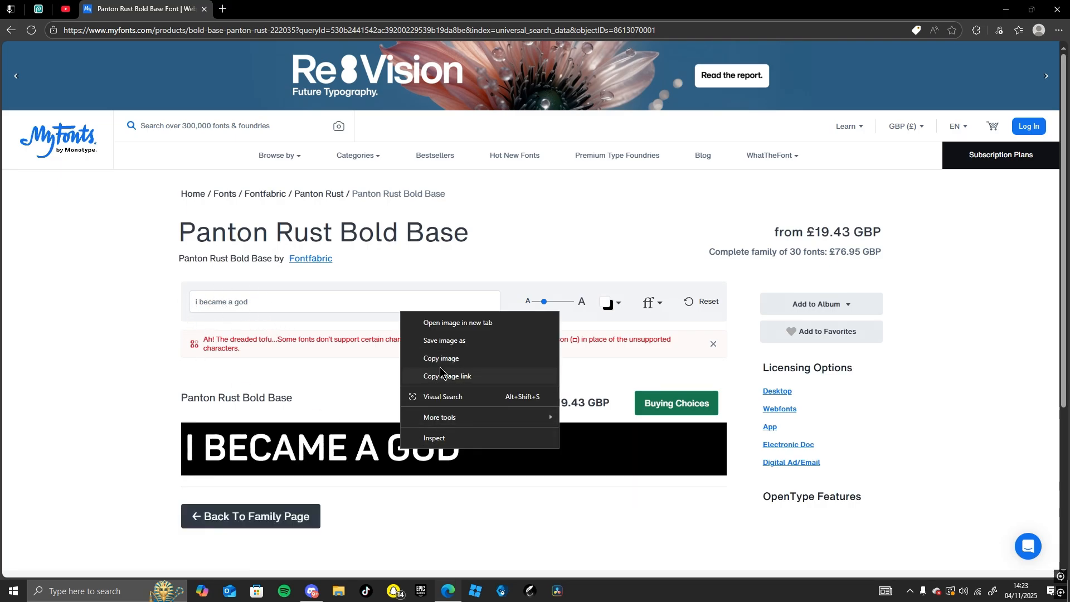
left_click(443, 341)
left_click(437, 279)
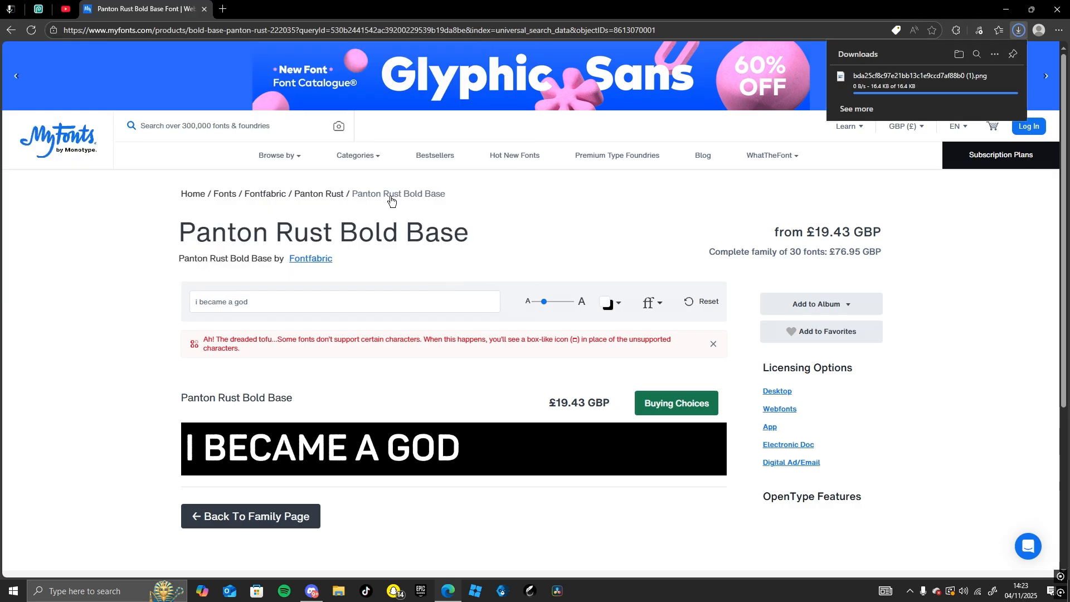
- Return to Photopea, close the font page, and place the downloaded "I BECAME A GOD" image from Downloads
left_click(41, 12)
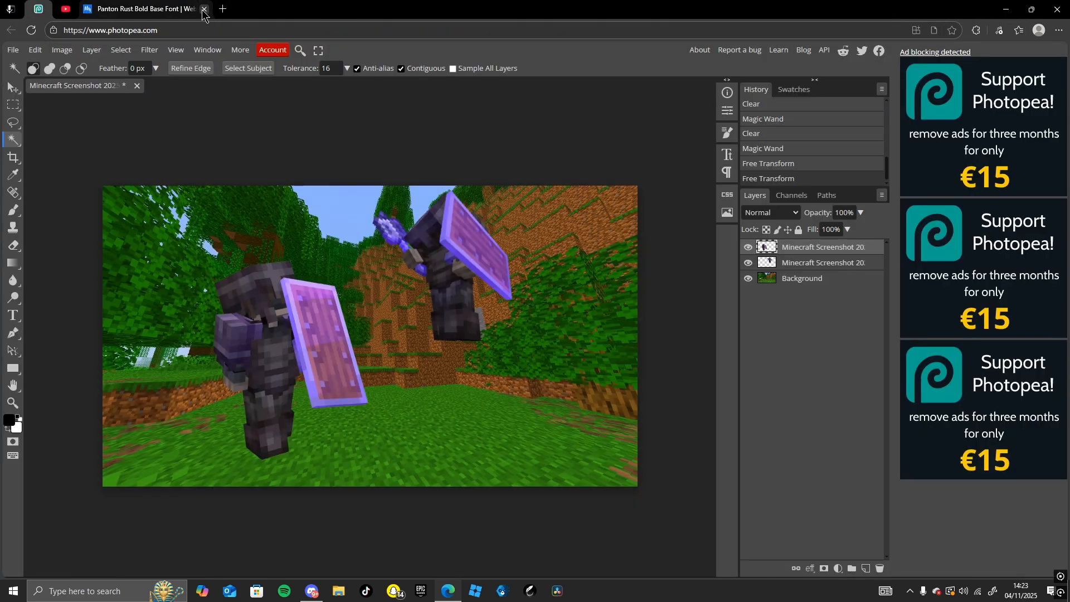
left_click(203, 10)
left_click(12, 51)
left_click(22, 83)
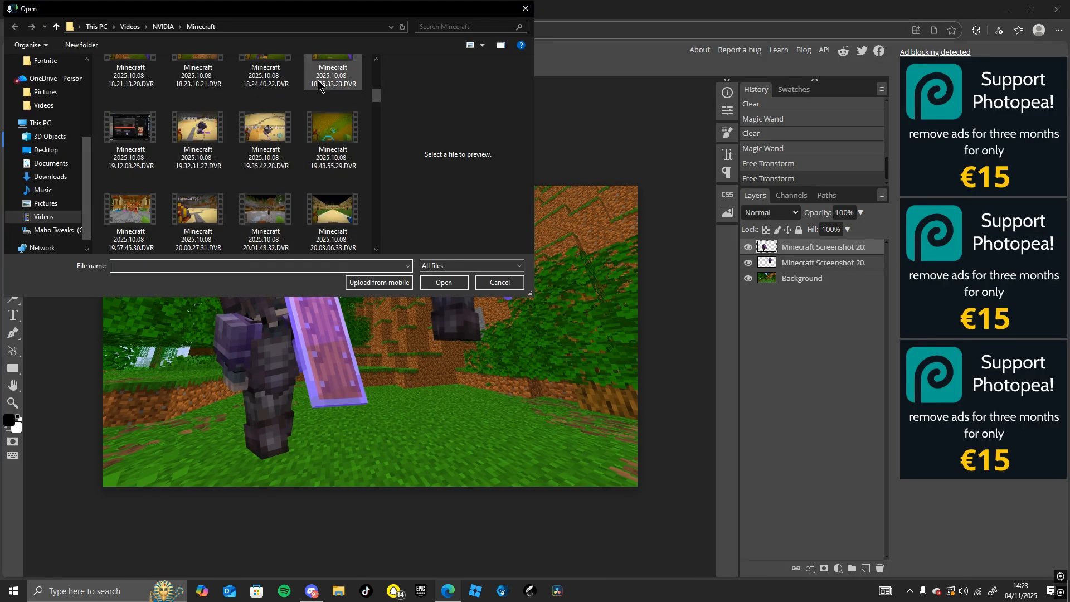
left_click(51, 176)
double_click(148, 93)
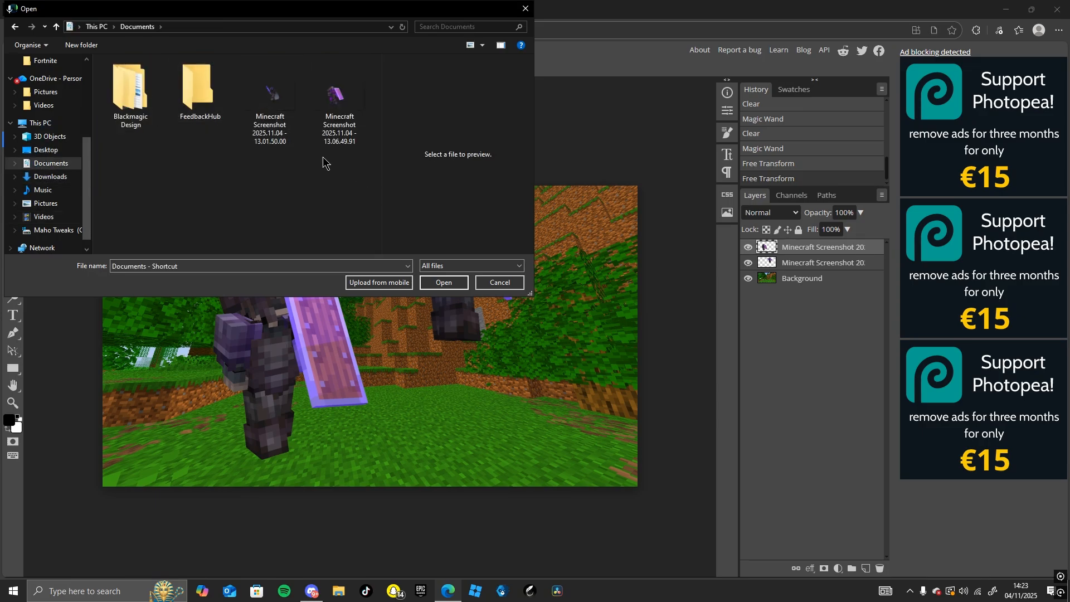
left_click(15, 26)
double_click(153, 102)
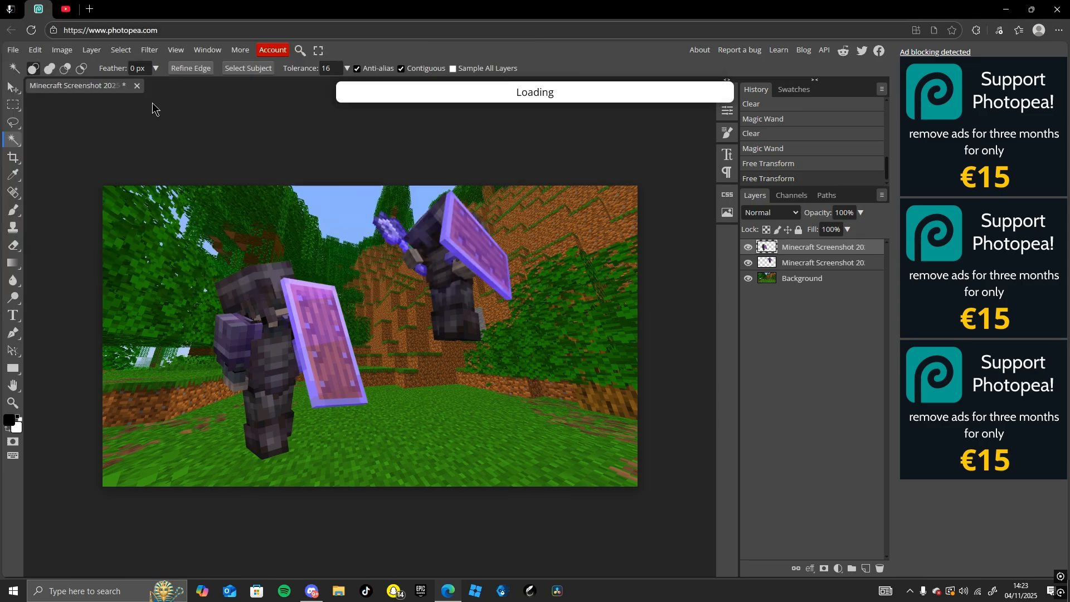
- Scale the placed title image to about 59.77%, position it near X 939, Y 127 px across the upper edge, and apply the placement
left_click_drag(343, 308, 392, 305)
left_click_drag(615, 316, 509, 219)
left_click_drag(656, 193, 612, 211)
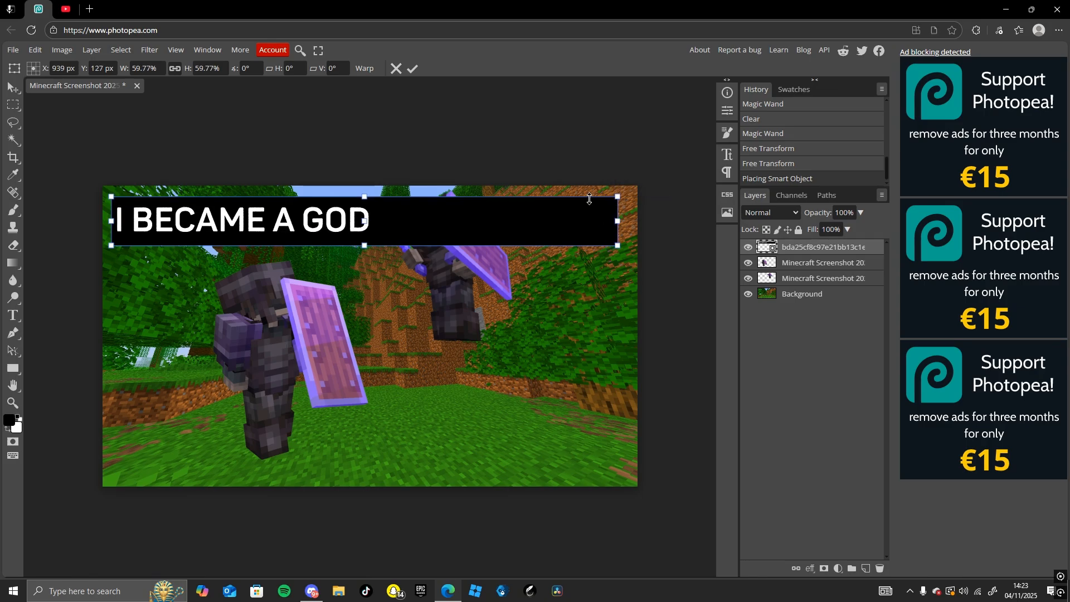
left_click(17, 53)
left_click(13, 139)
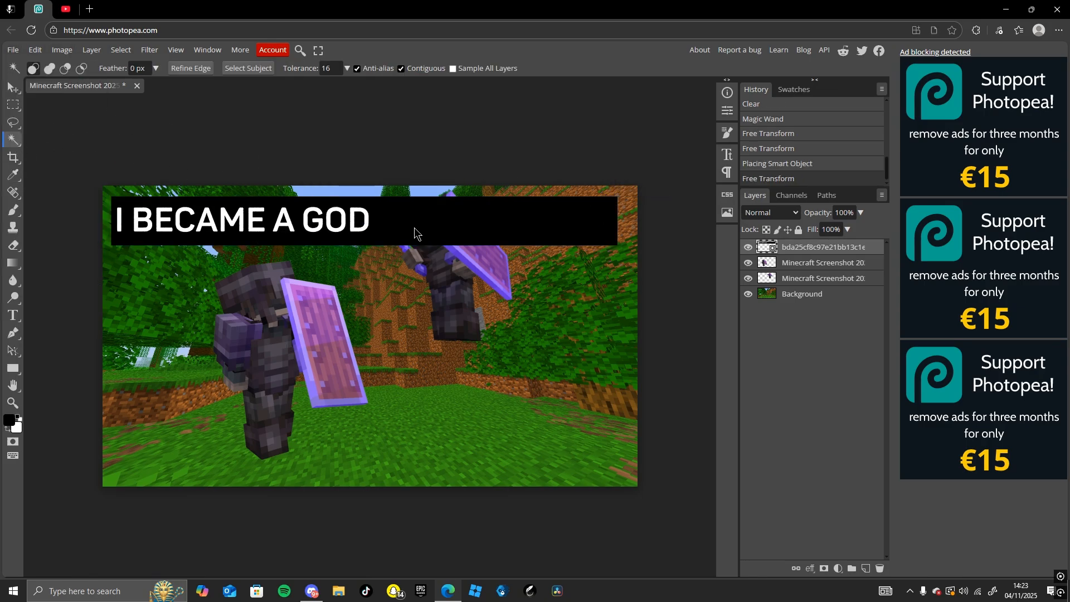
- Rasterize the title layer and clear its black background and the insides of the O and D using Magic Wand selections
left_click(413, 232)
left_click(376, 223)
left_click(376, 223)
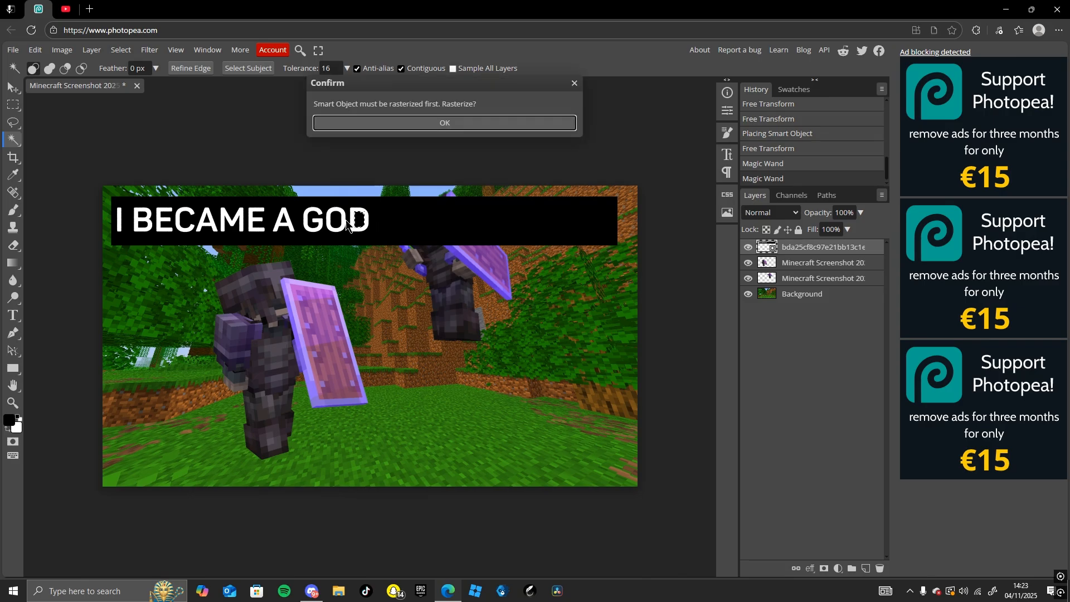
left_click(414, 132)
left_click(337, 222)
key("Delete")
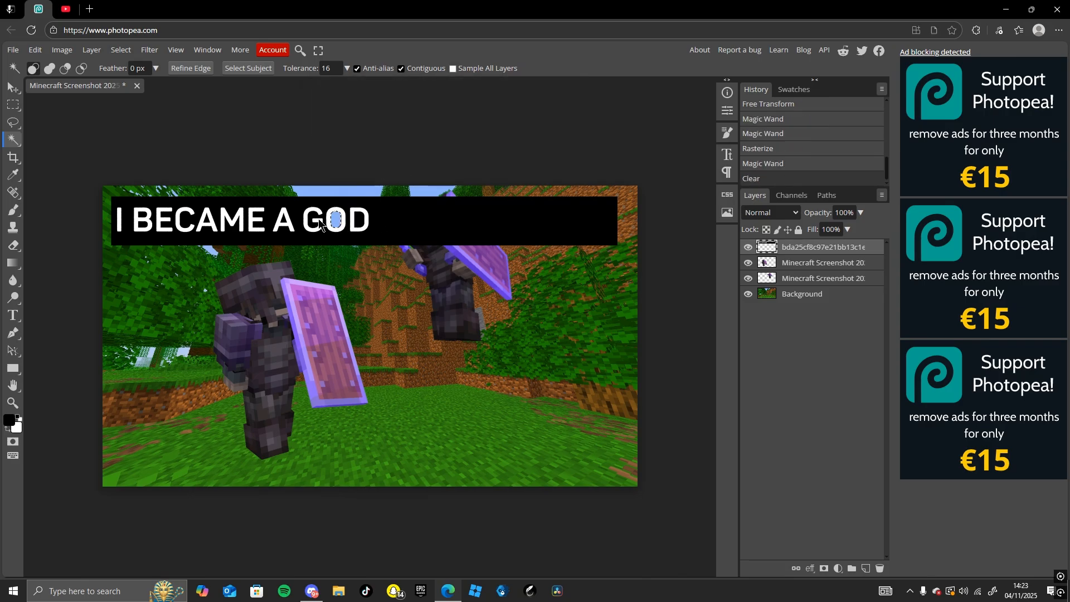
left_click(324, 222)
key("Delete")
left_click(359, 223)
key("Delete")
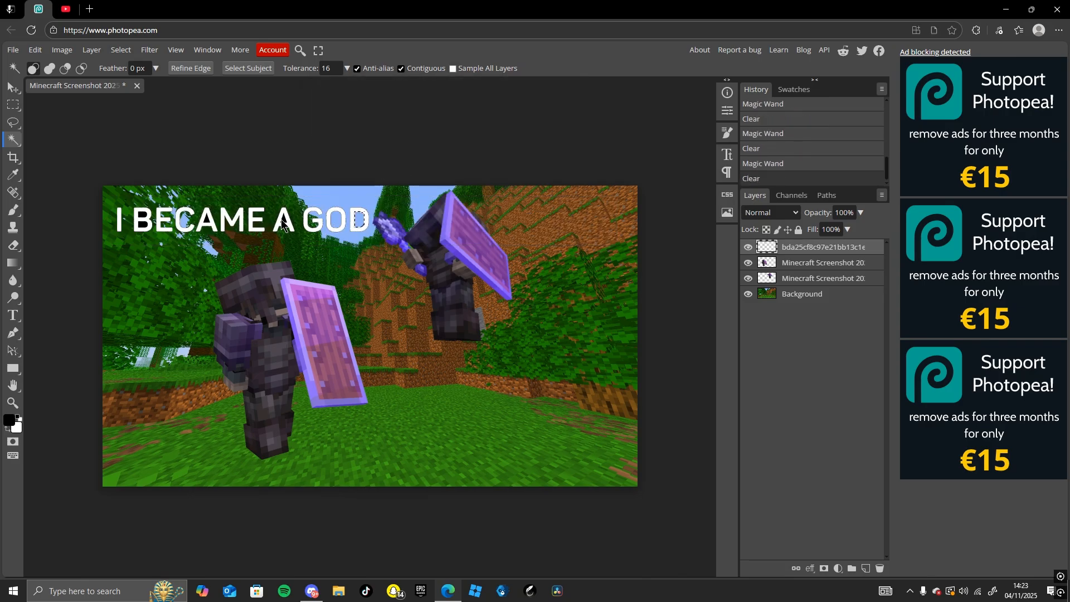
- Clear the remaining black inside the title's A and B letters with Magic Wand selections
left_click(286, 223)
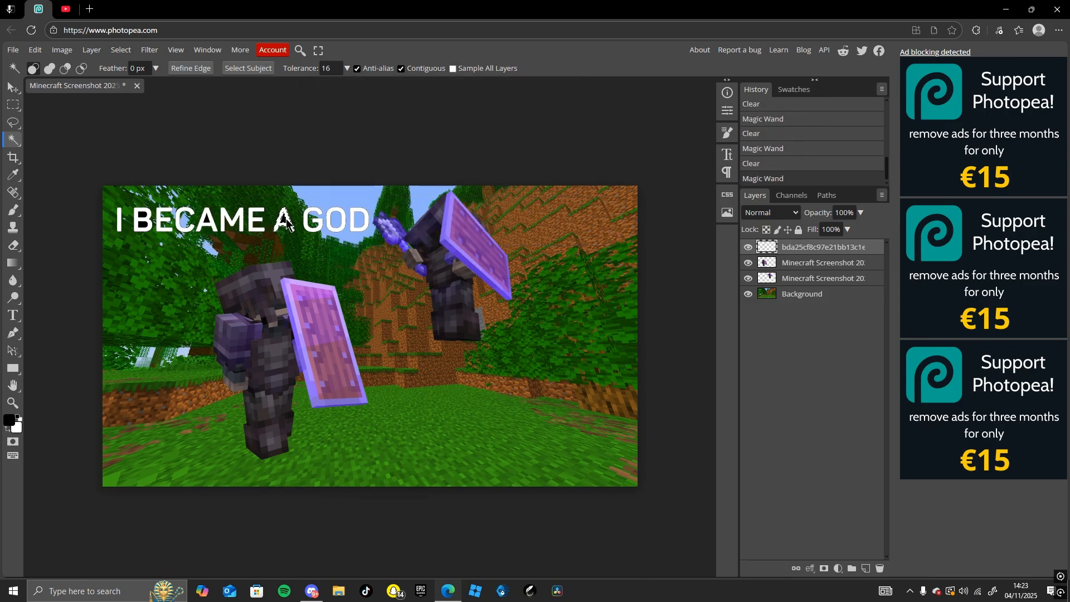
left_click(209, 219)
left_click(206, 220)
key("Delete")
left_click(140, 214)
key("Delete")
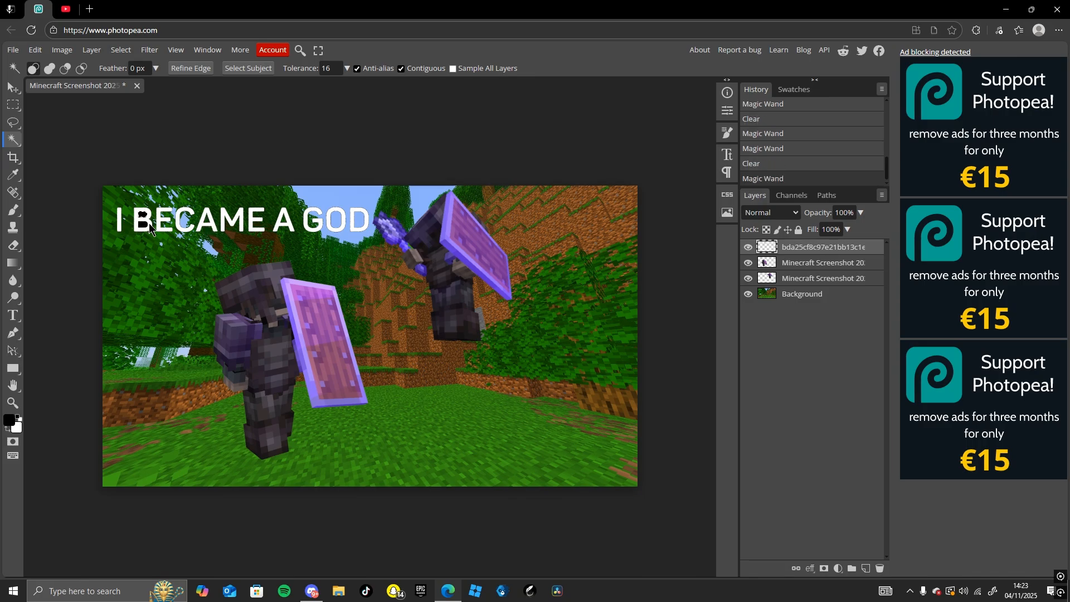
left_click(146, 227)
key("Delete")
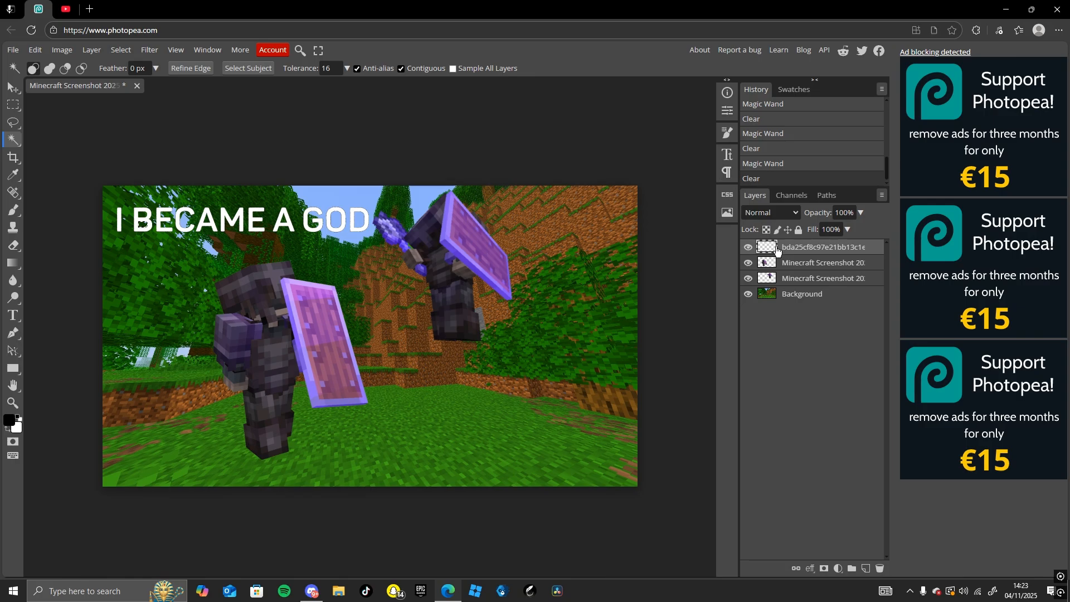
- Try to move the title with Free Transform, and keep the document open when asked about closing it
left_click(35, 50)
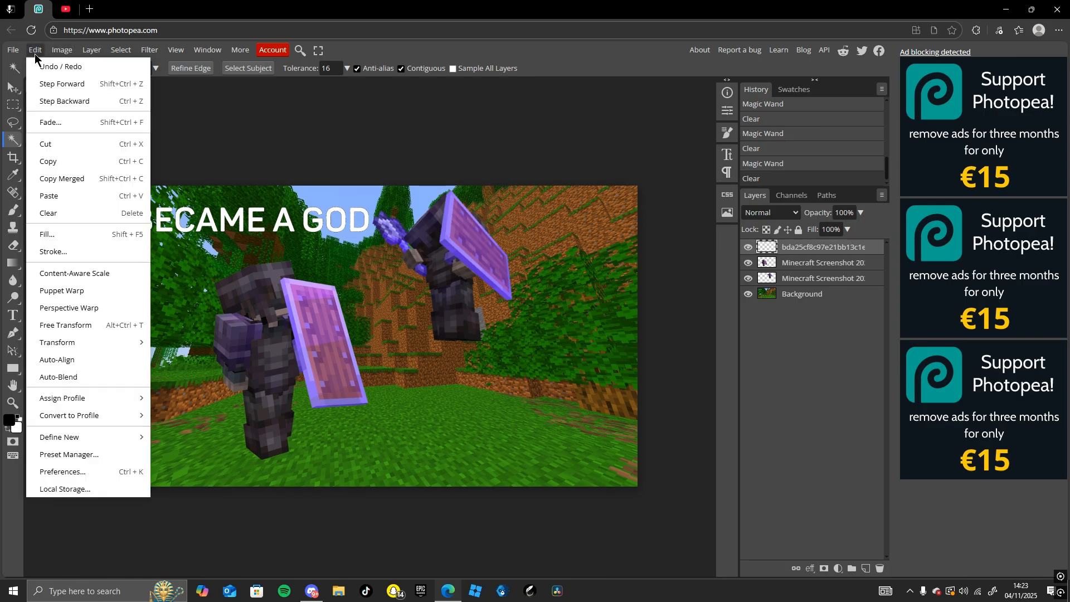
left_click(69, 324)
key("Down")
key("Down")
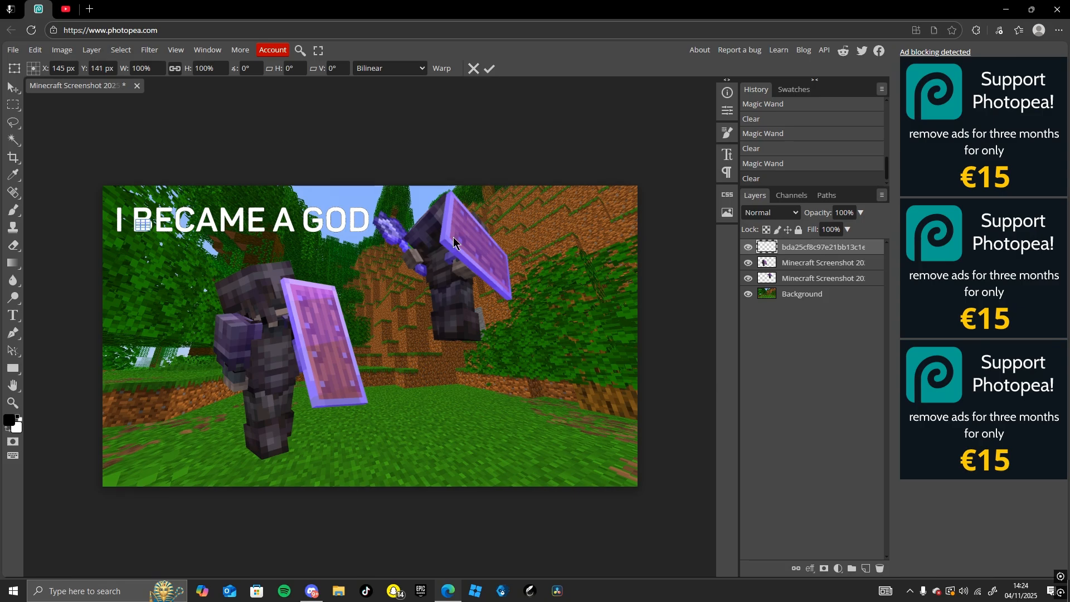
left_click_drag(122, 125, 117, 122)
left_click(134, 87)
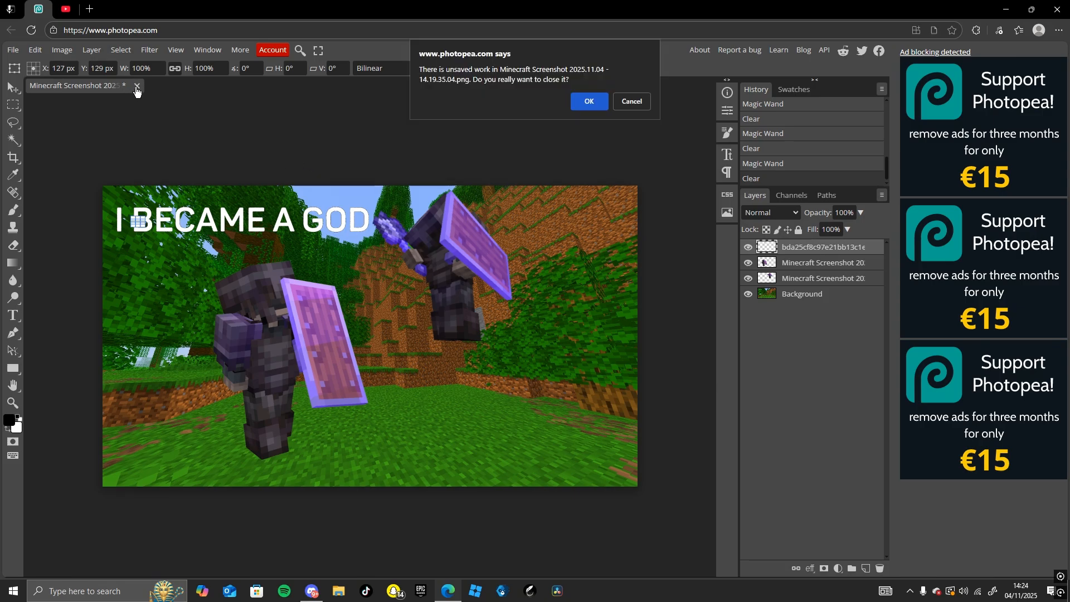
left_click(628, 103)
- Add a 6 px black outside stroke to the title layer
left_click(797, 267)
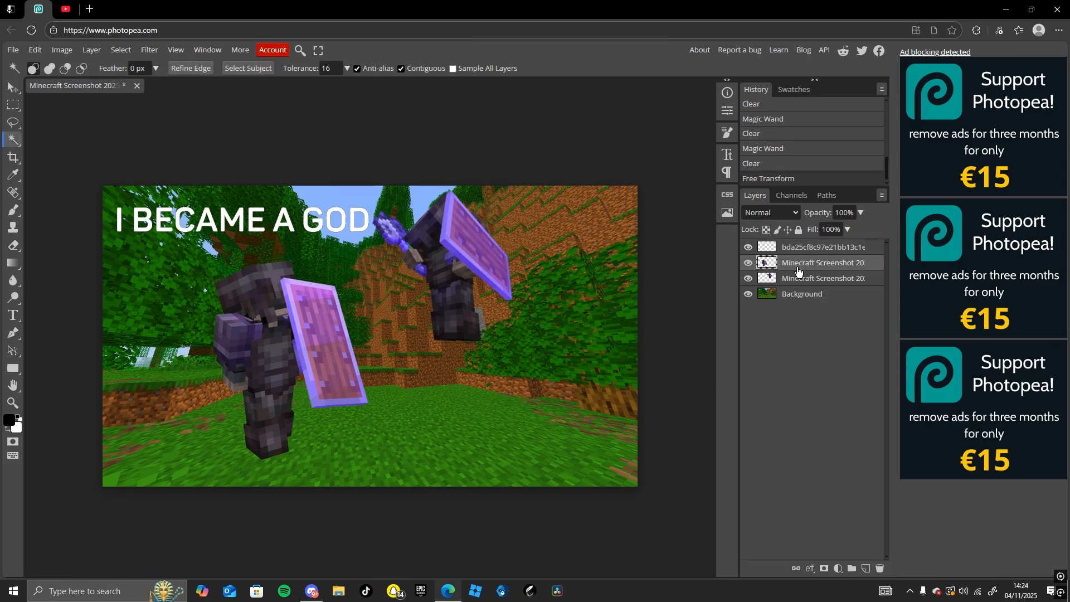
left_click(824, 251)
left_click(175, 178)
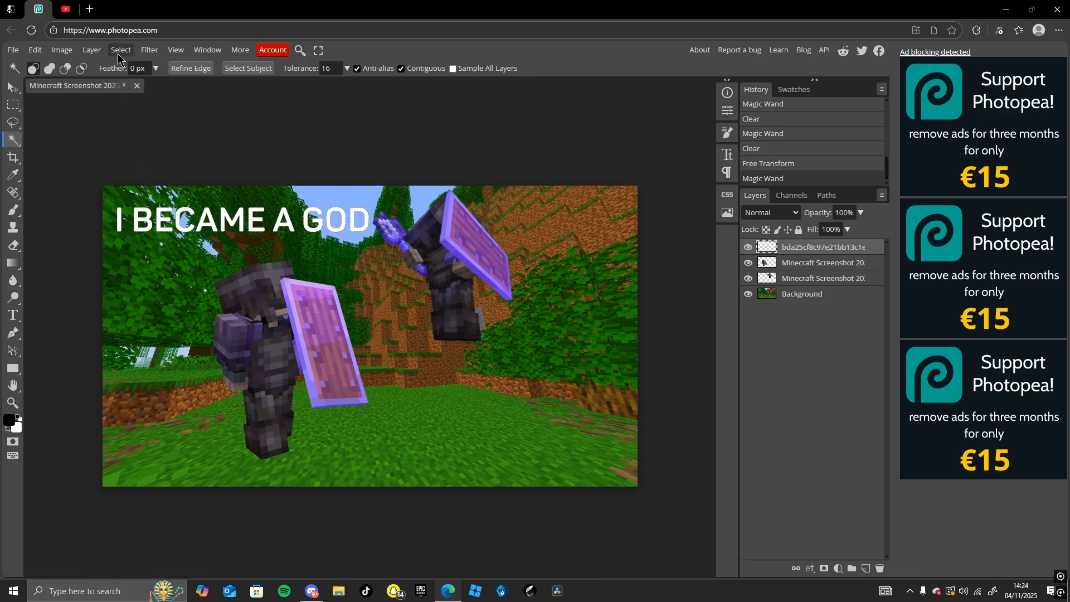
left_click(91, 50)
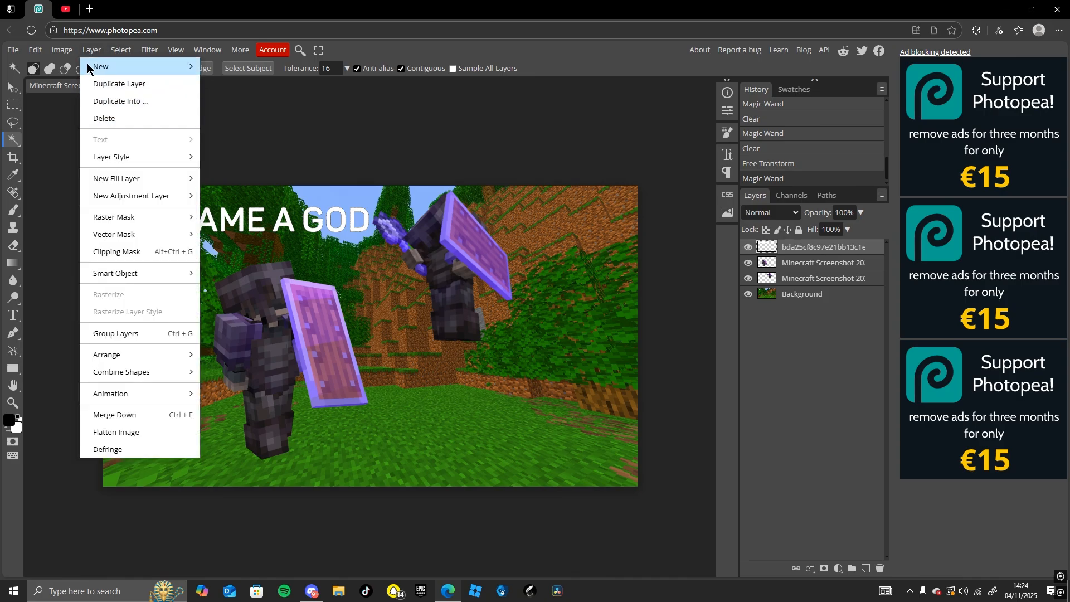
mouse_move(145, 158)
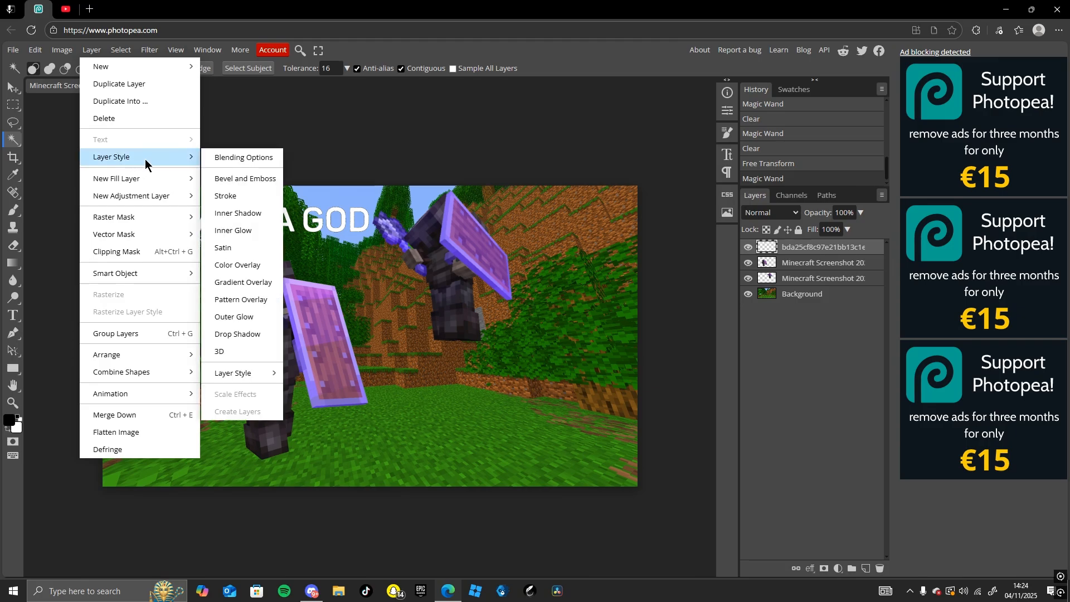
left_click(241, 196)
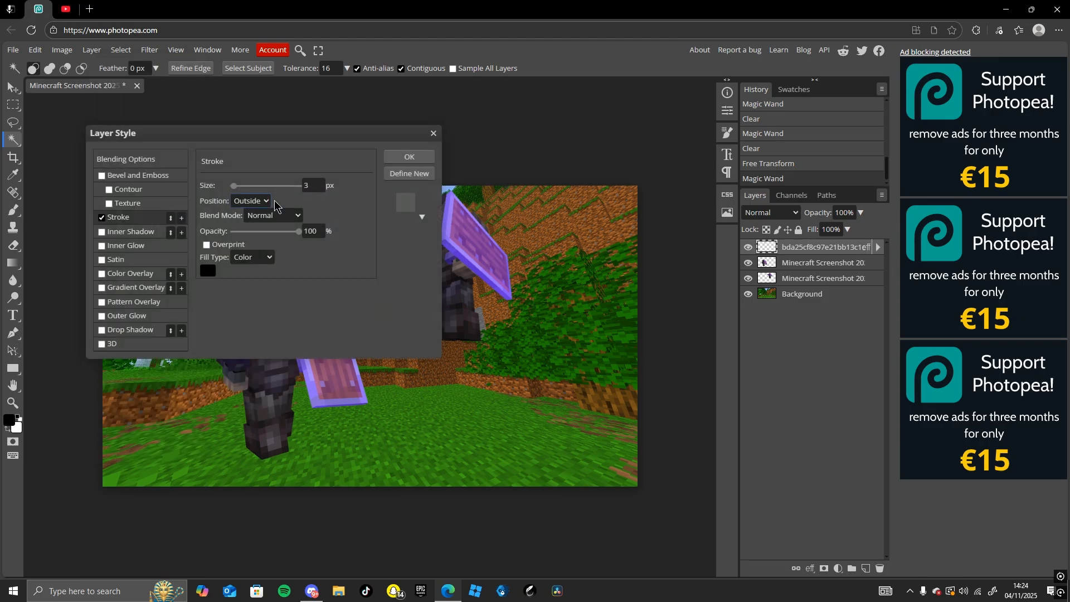
left_click_drag(254, 188, 236, 192)
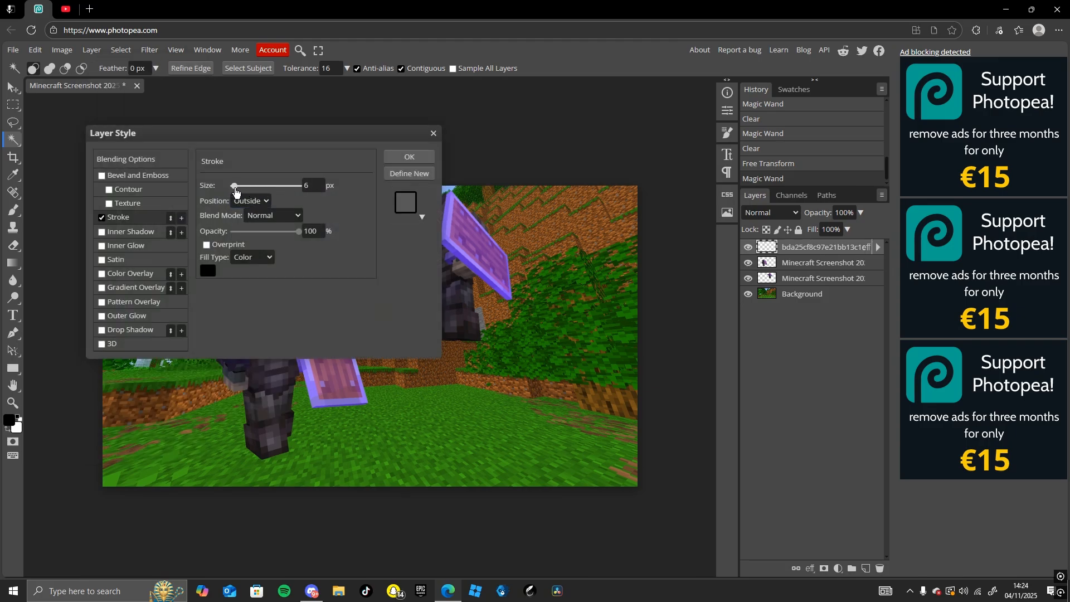
left_click(403, 156)
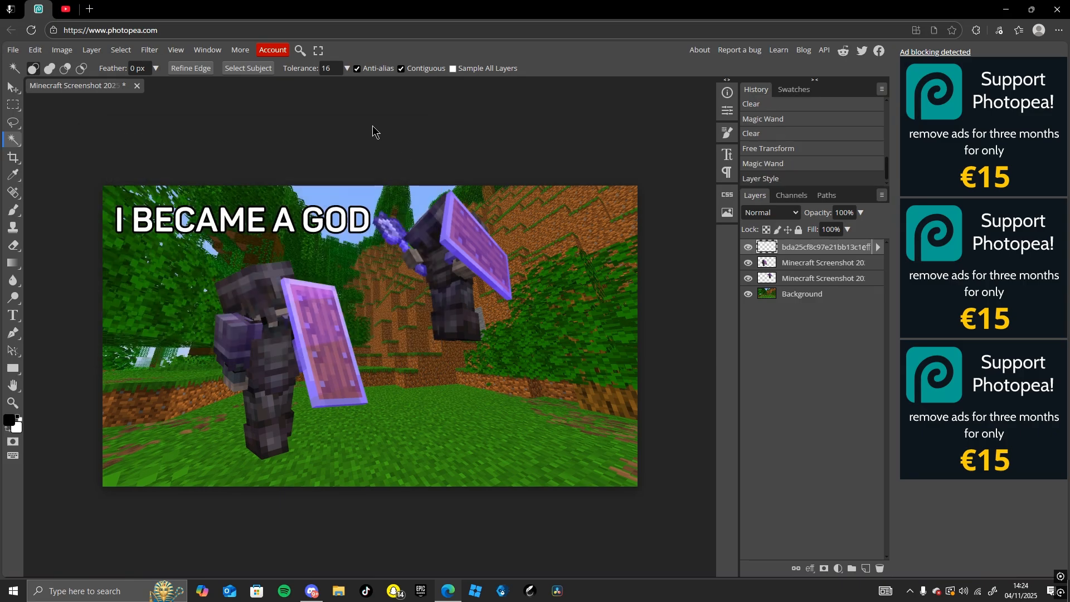
- Add a black inner shadow to the title layer with Multiply blending, 75% opacity, 5 px distance and 5 px size
left_click(91, 49)
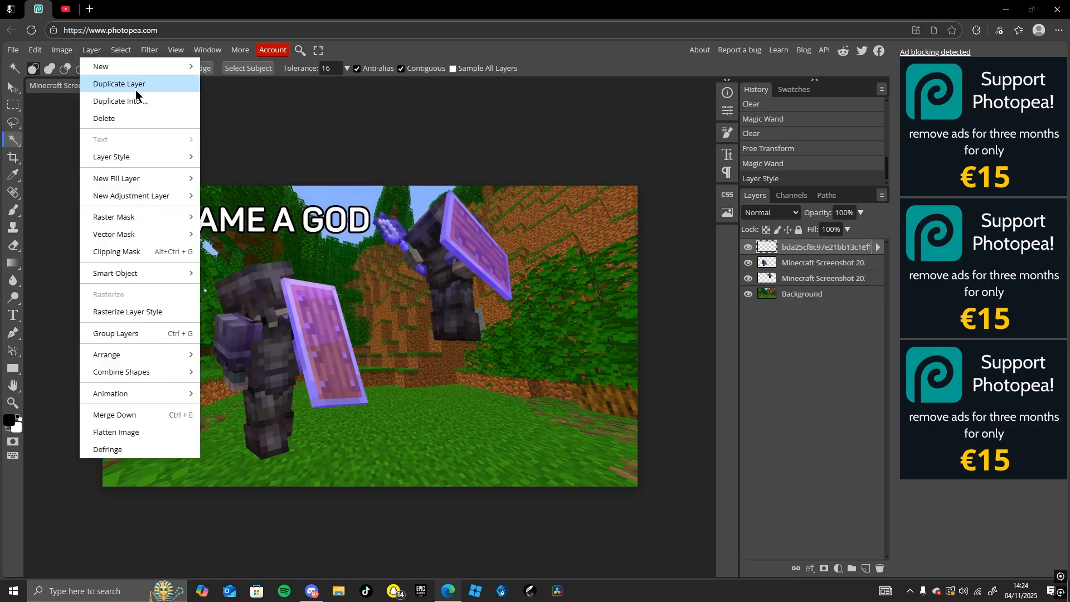
mouse_move(126, 159)
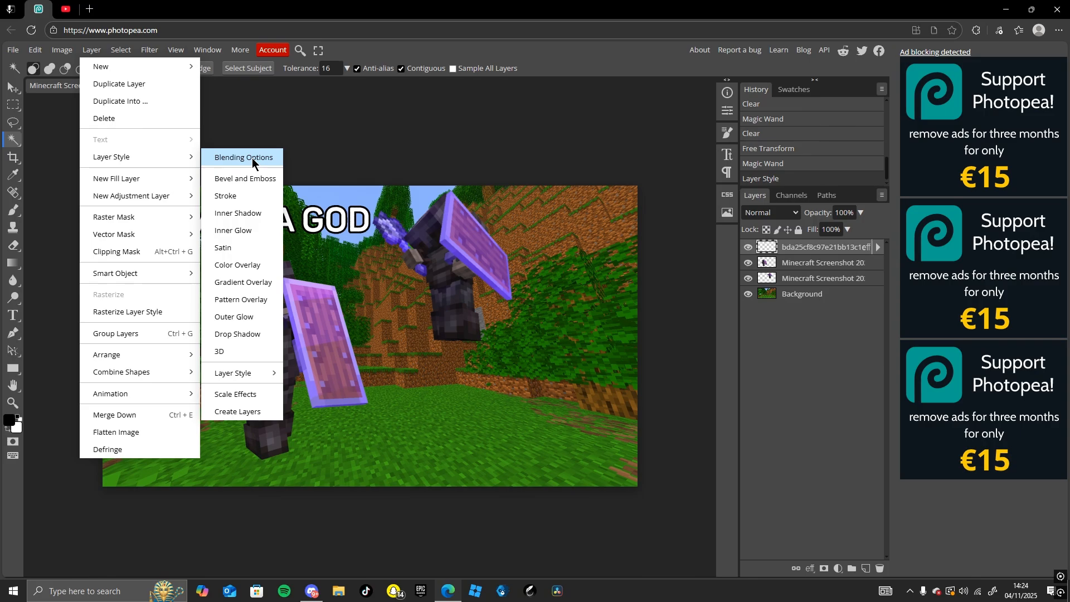
left_click(249, 214)
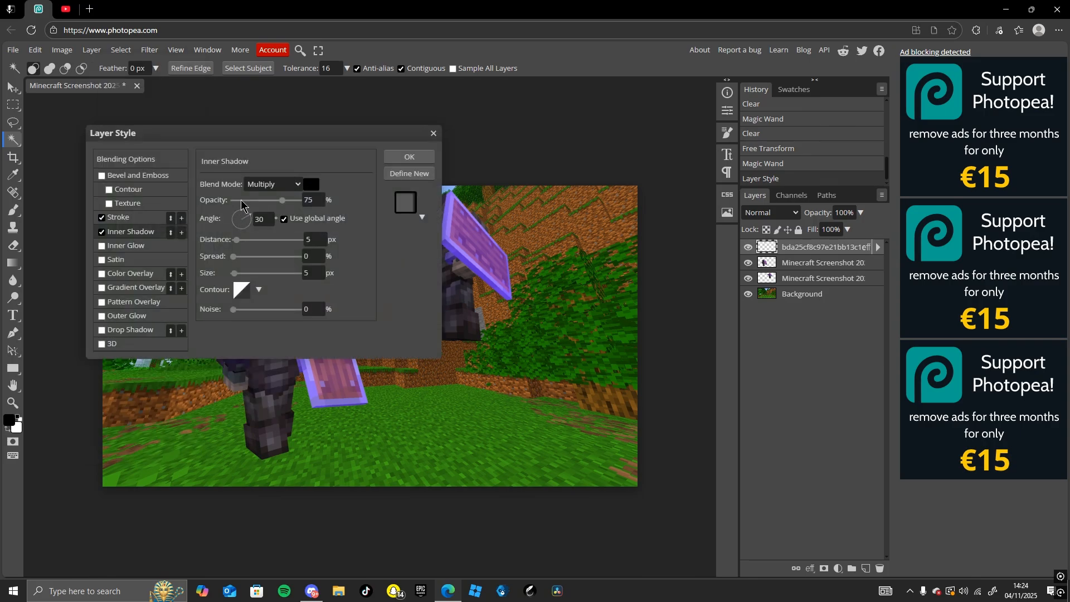
left_click(407, 160)
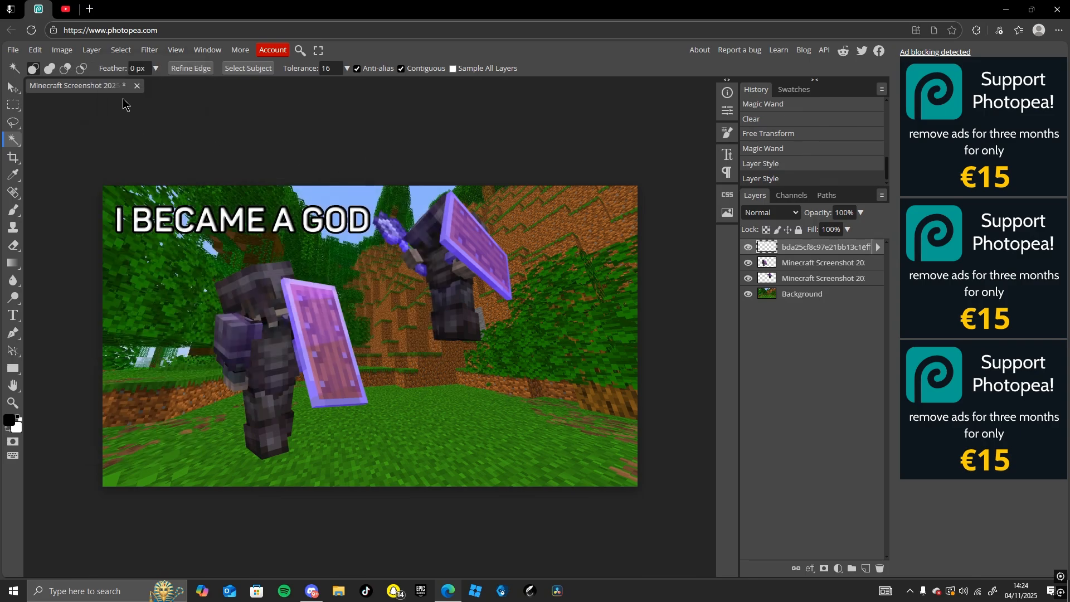
left_click(66, 50)
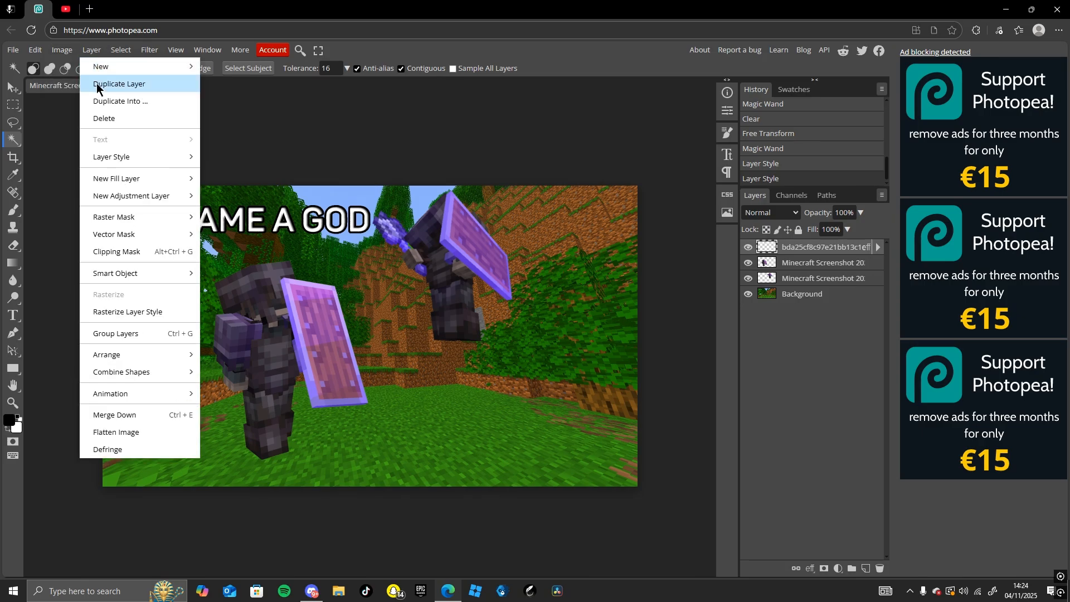
left_click(97, 51)
left_click(97, 51)
mouse_move(168, 157)
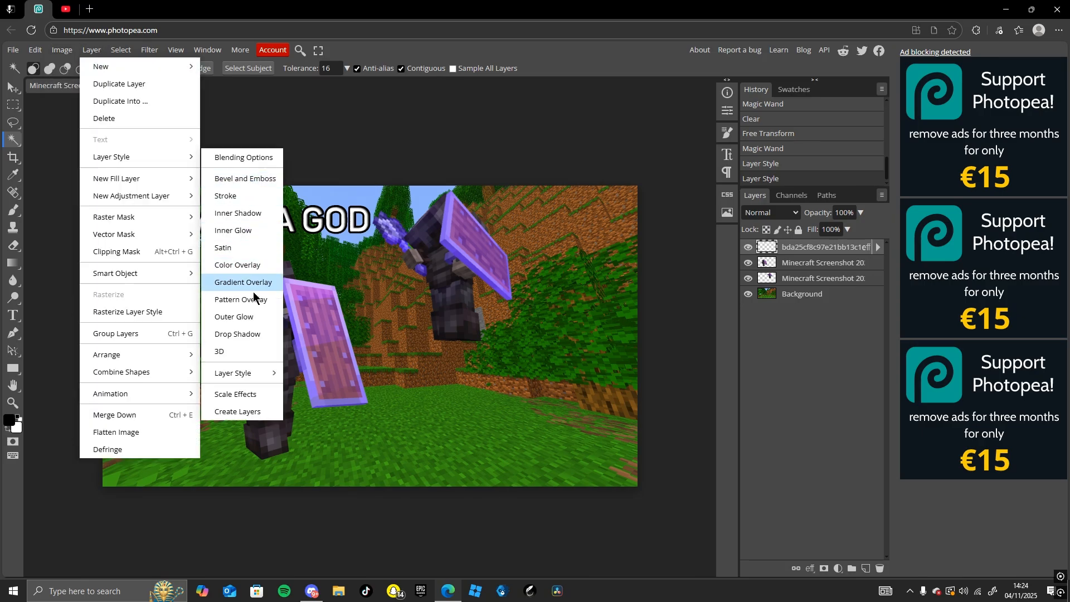
left_click(316, 144)
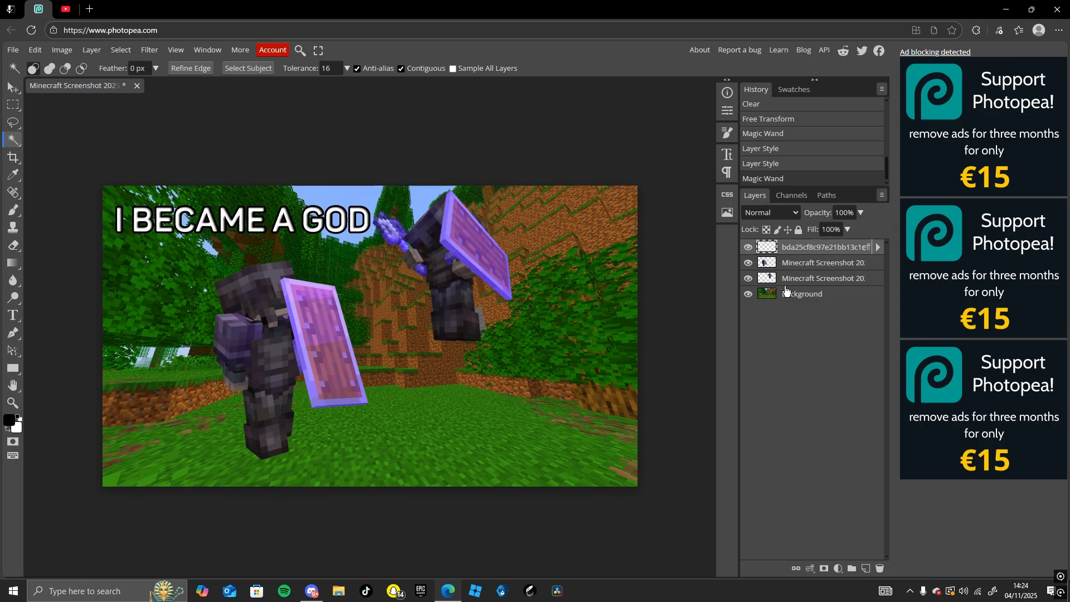
left_click(802, 262)
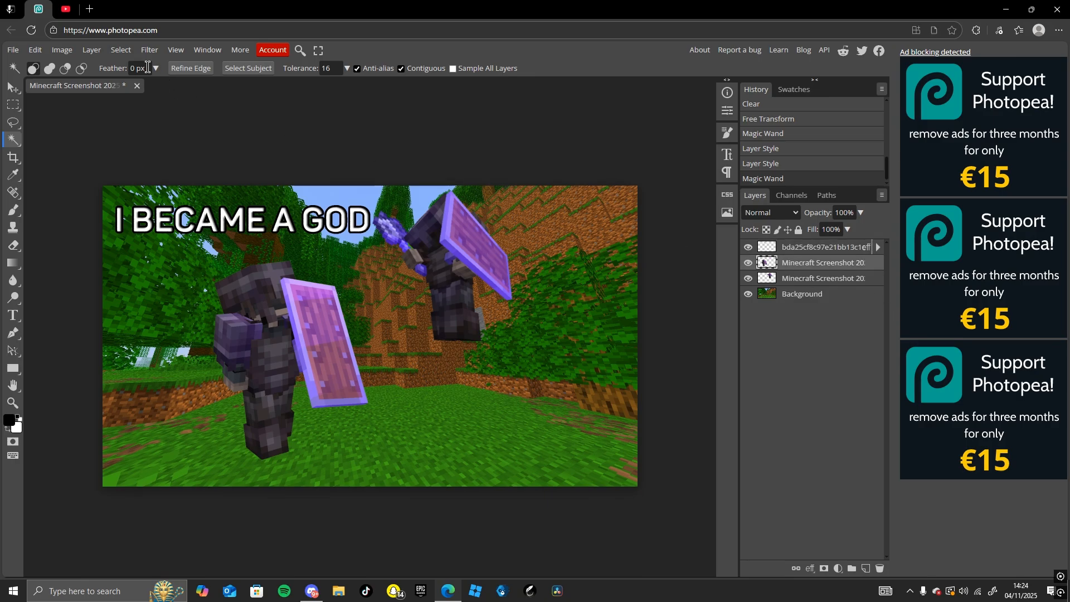
left_click(782, 296)
- Move the title layer slightly toward the upper-left corner with Free Transform, to about X 490, Y 120 px
left_click(781, 249)
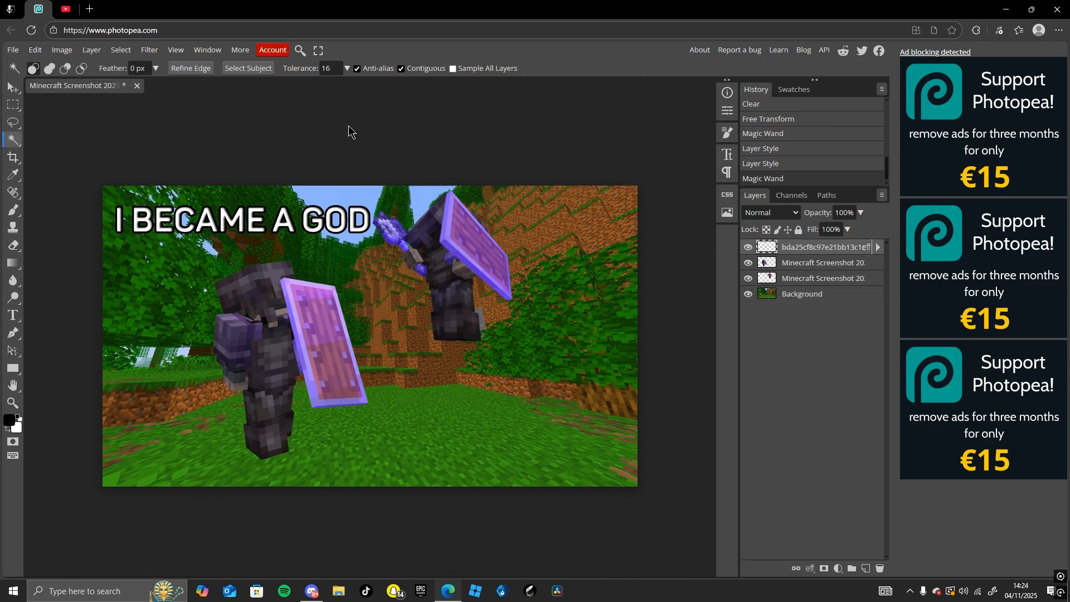
left_click(35, 49)
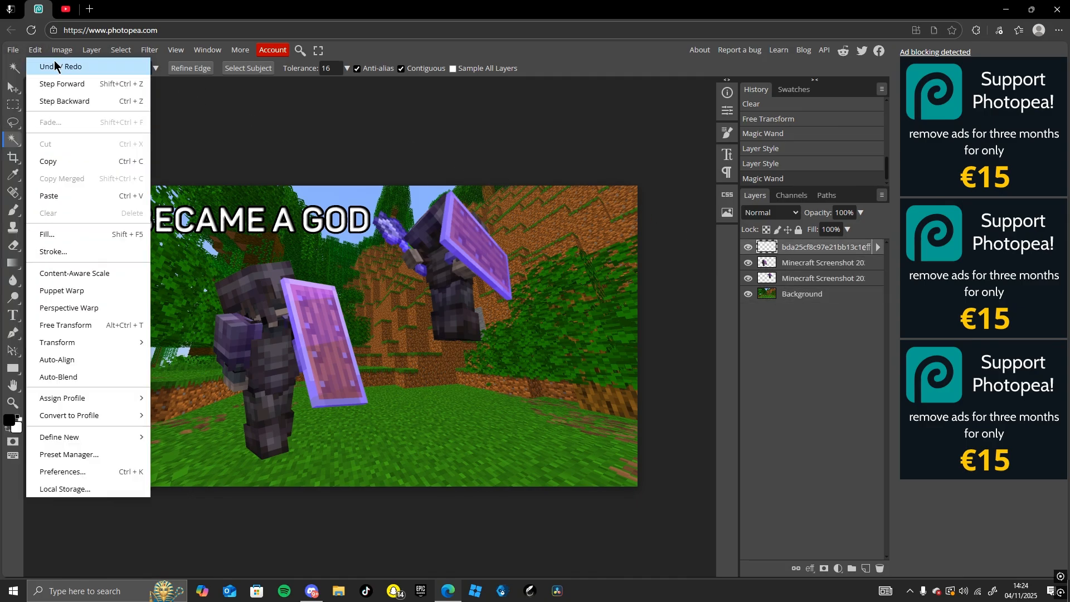
left_click(73, 328)
left_click_drag(276, 220, 272, 220)
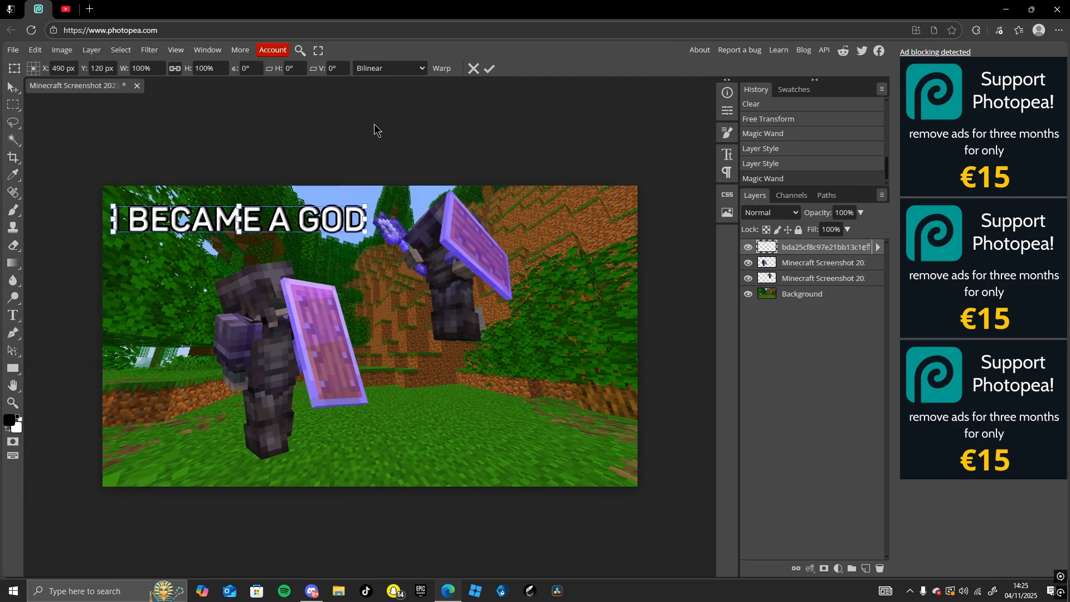
- Adjust the Background layer's Brightness/Contrast to brightness 27 and contrast 35
left_click(787, 264)
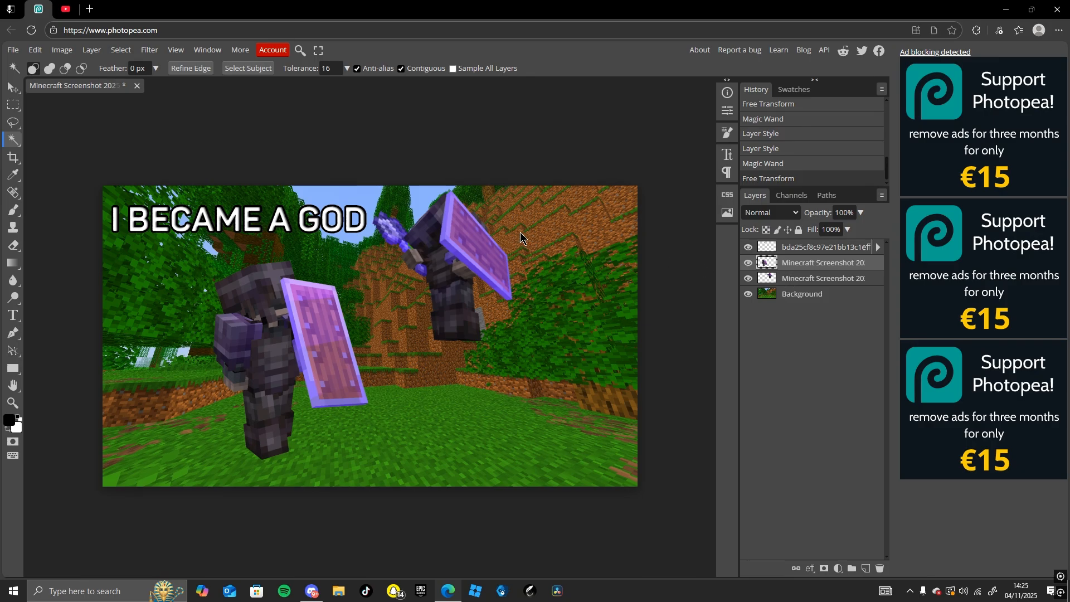
left_click(797, 294)
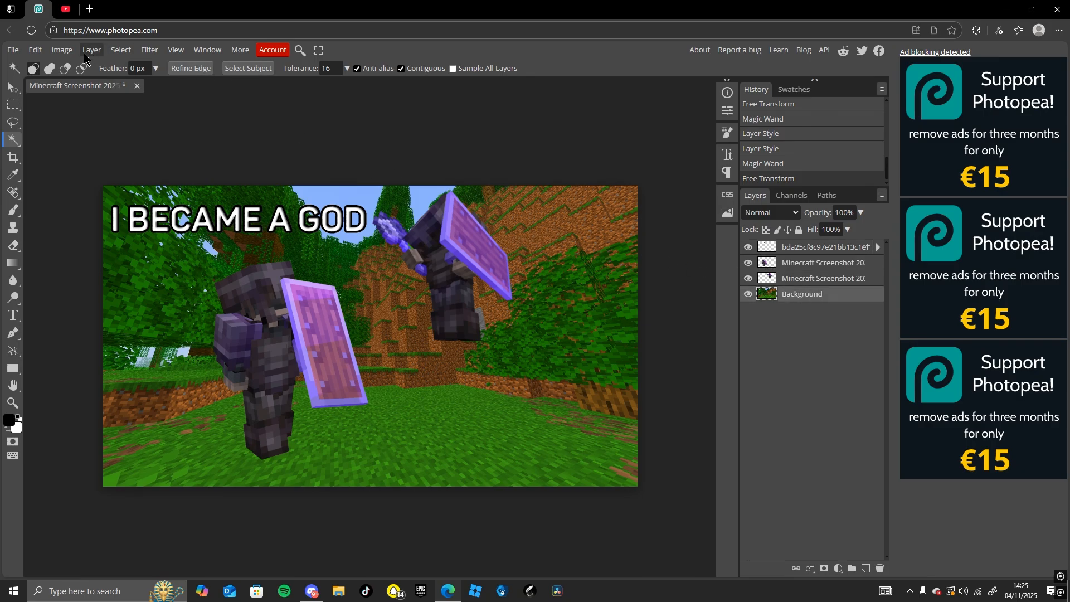
left_click(56, 50)
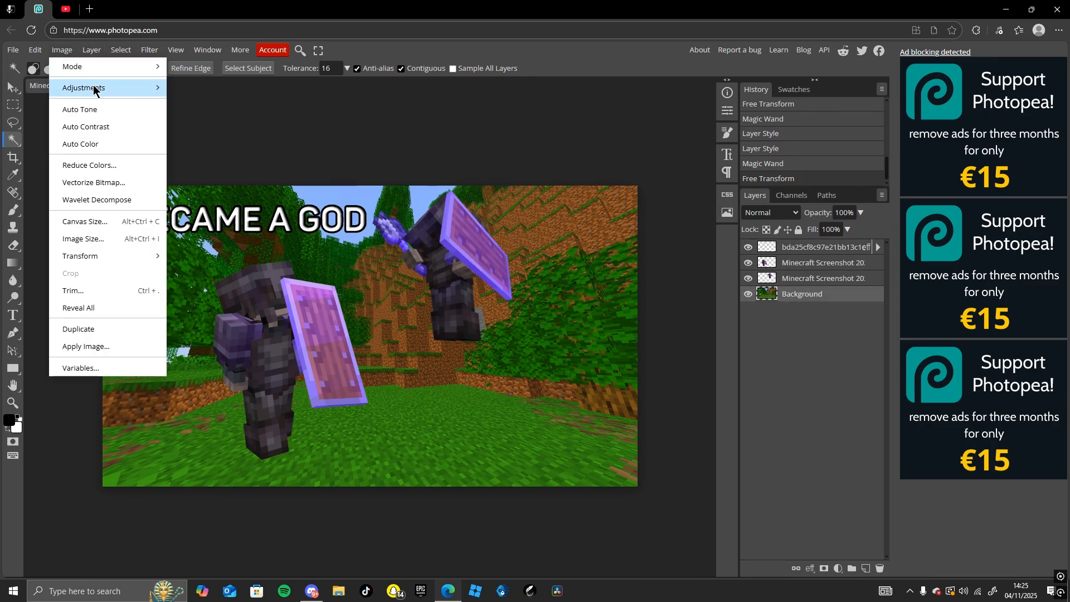
left_click(95, 88)
left_click(69, 53)
left_click(68, 49)
mouse_move(83, 86)
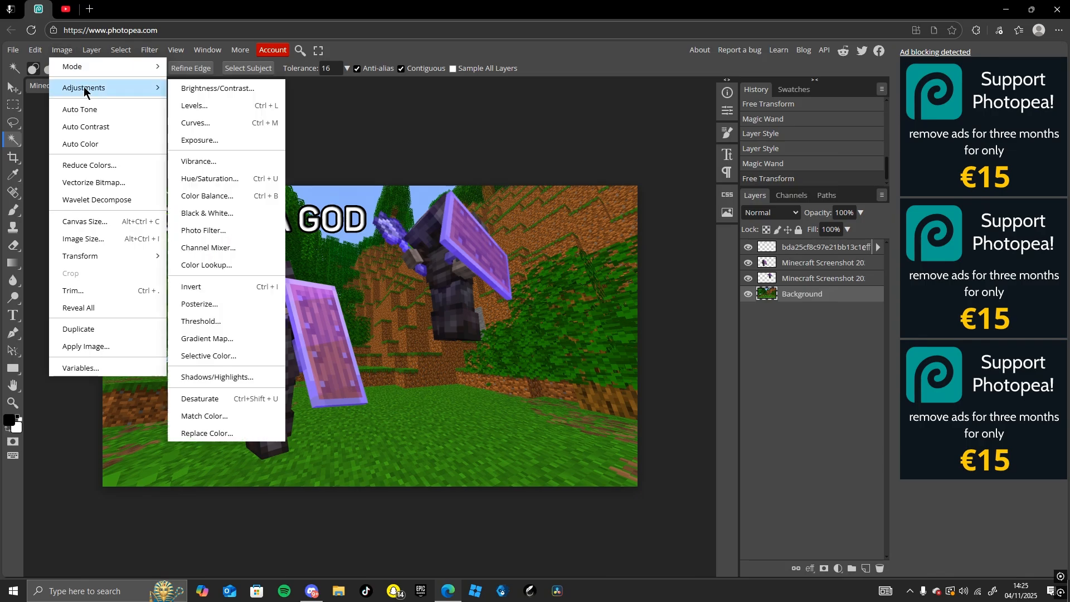
left_click(216, 89)
left_click_drag(180, 172, 209, 217)
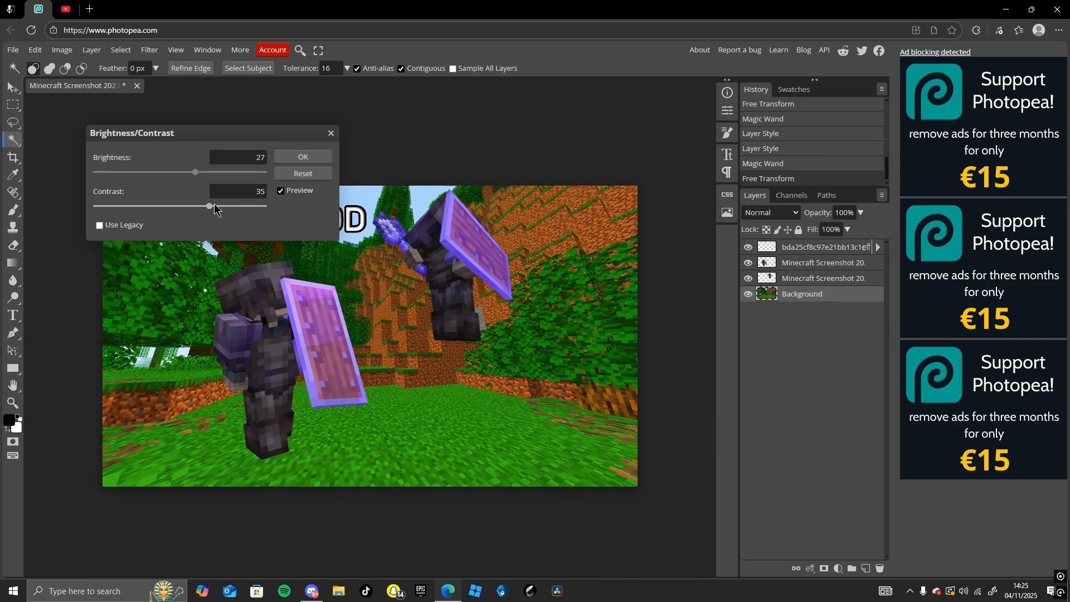
left_click(303, 157)
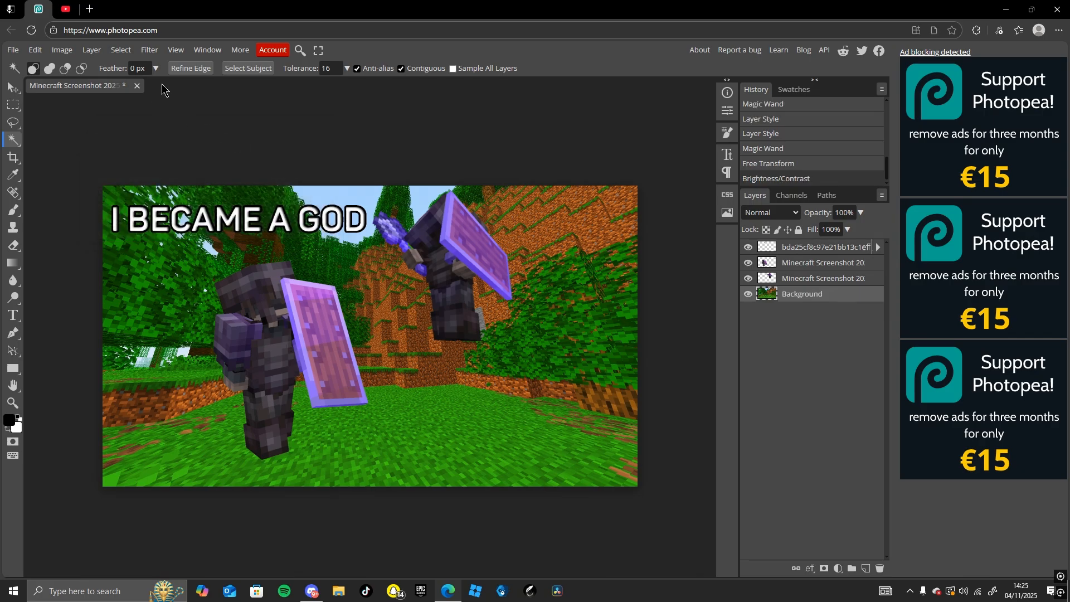
- Raise the Background layer's vibrance to 6
right_click(69, 55)
left_click(45, 114)
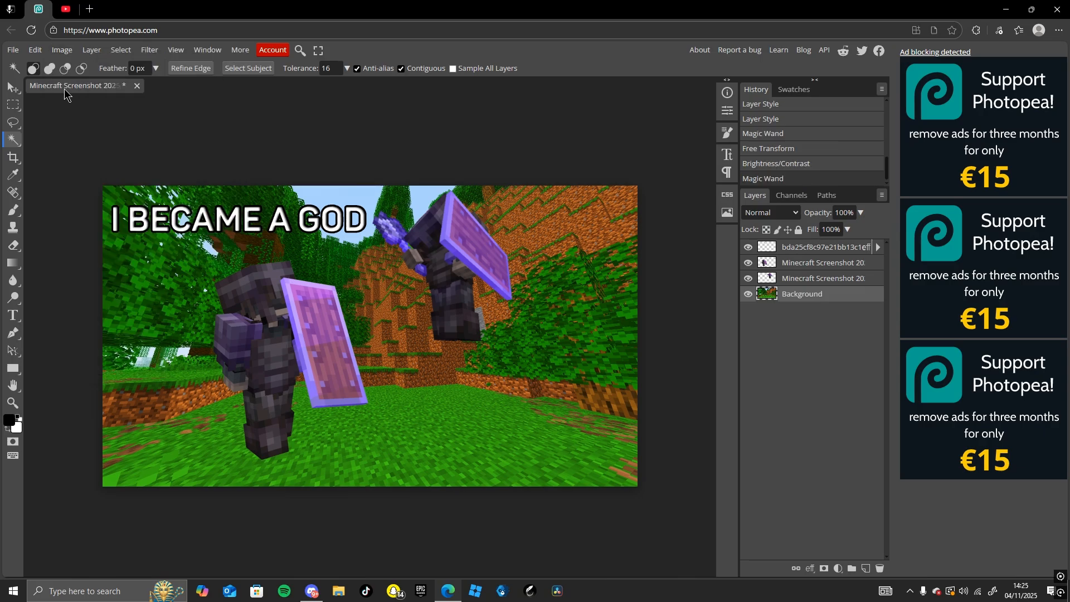
left_click(62, 49)
mouse_move(85, 89)
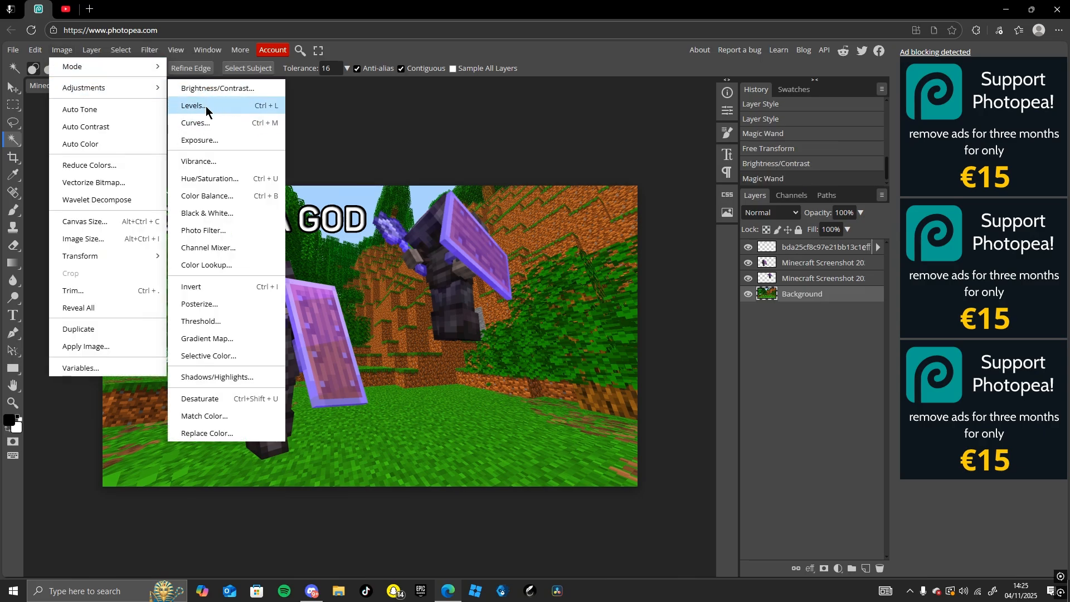
left_click(210, 165)
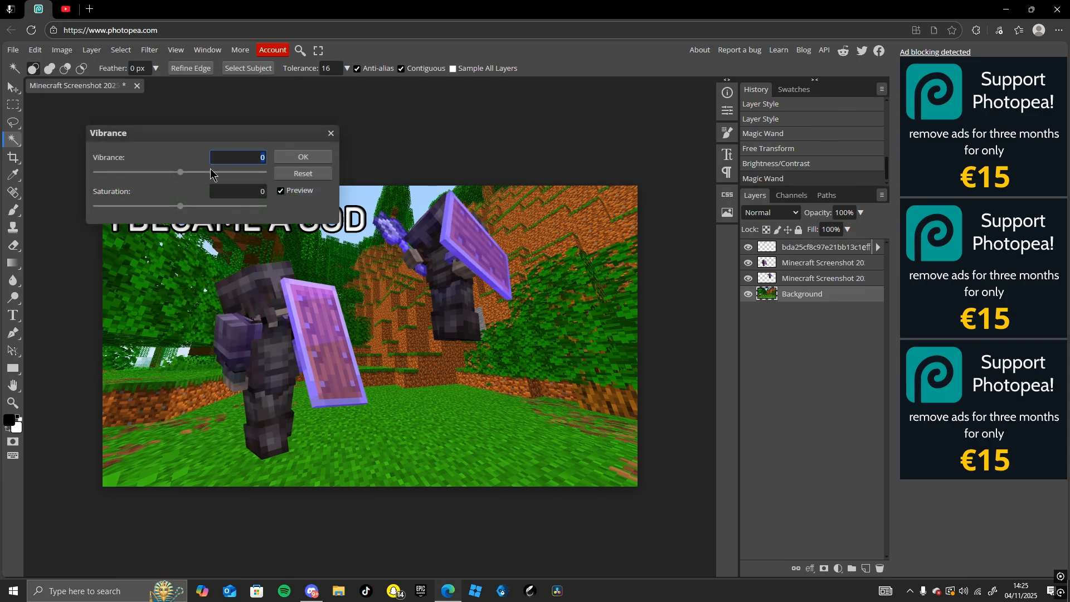
left_click_drag(180, 173, 202, 187)
left_click_drag(194, 172, 184, 215)
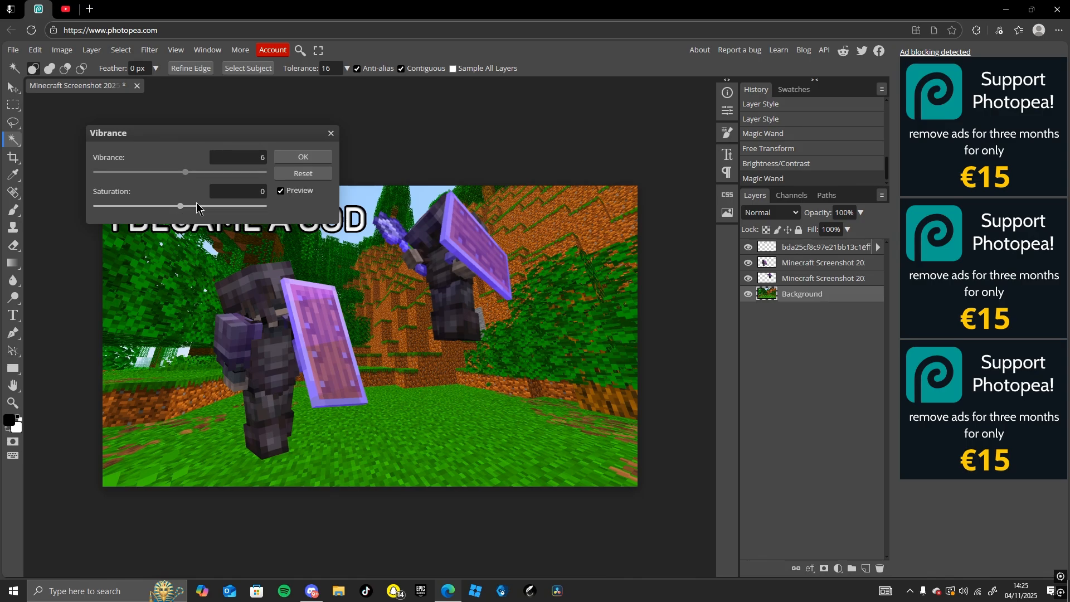
left_click(303, 157)
left_click(63, 51)
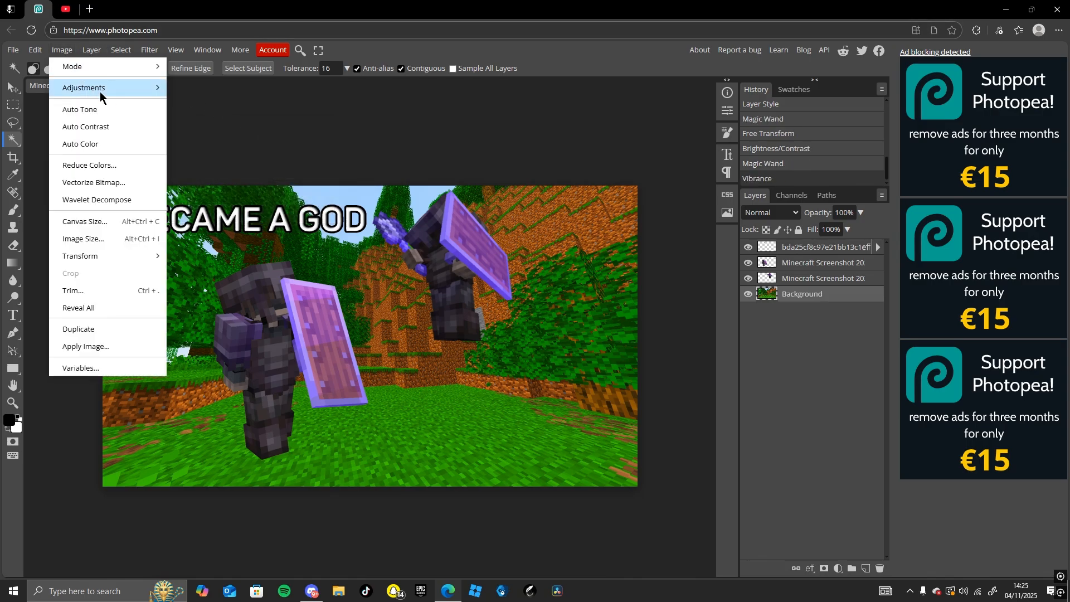
mouse_move(111, 88)
left_click(214, 107)
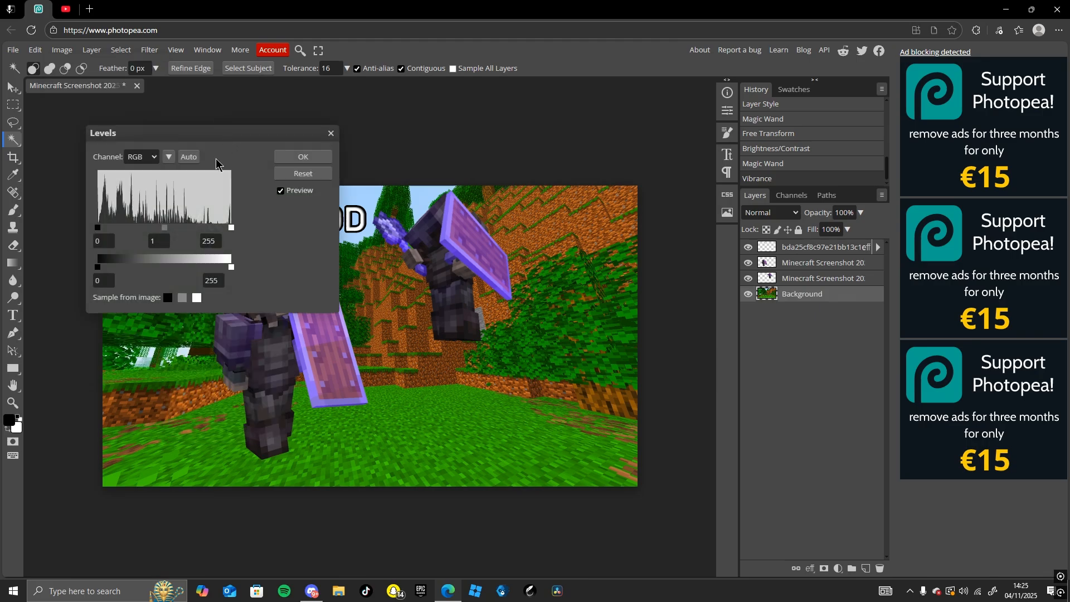
left_click(331, 133)
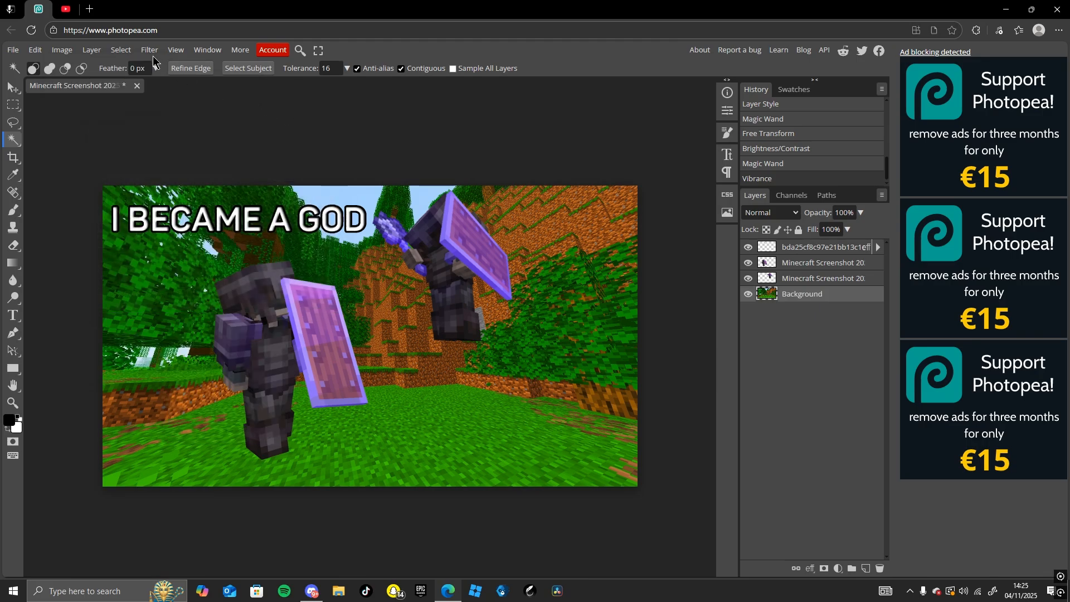
- Adjust the Background layer's Exposure to 0.45, with offset -0.01 and gamma correction 1.15
left_click(63, 51)
mouse_move(124, 92)
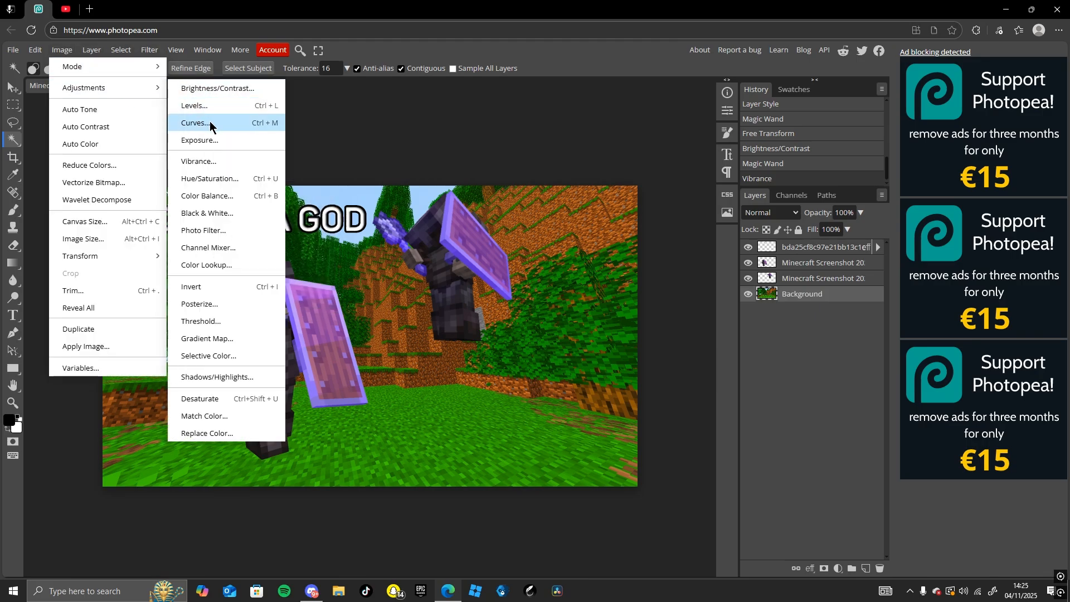
left_click(212, 145)
left_click_drag(180, 173, 173, 242)
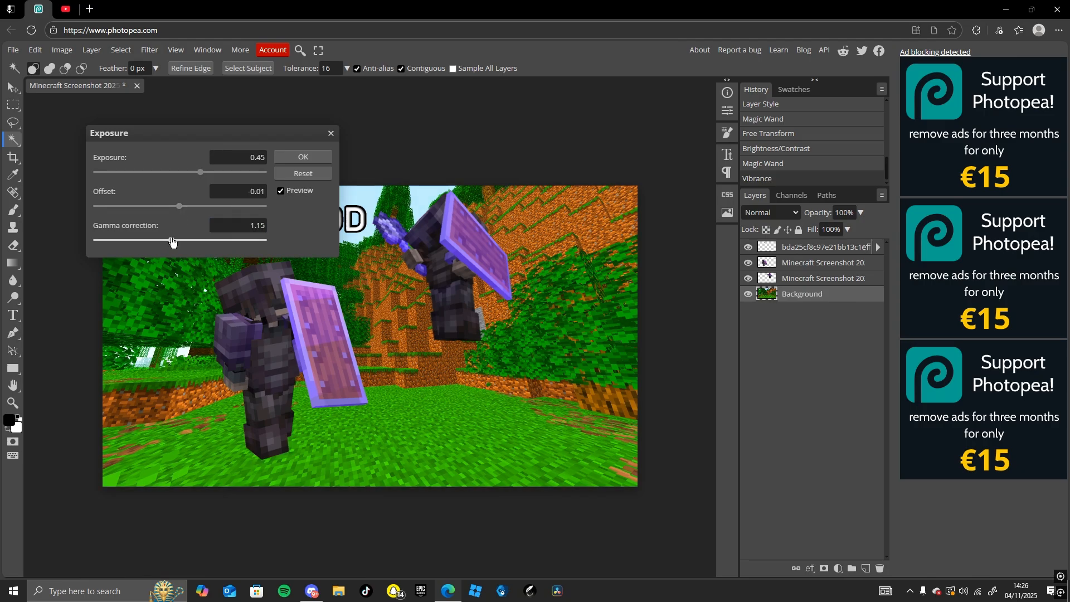
left_click(289, 161)
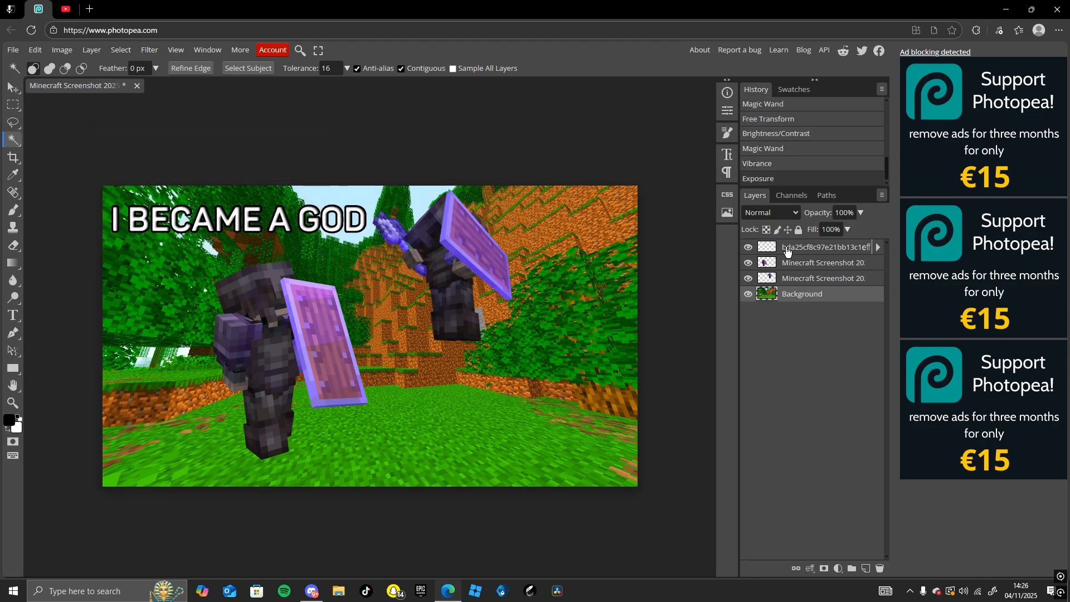
- Adjust the standing character layer's Brightness/Contrast to brightness 31 and contrast 19
left_click(820, 264)
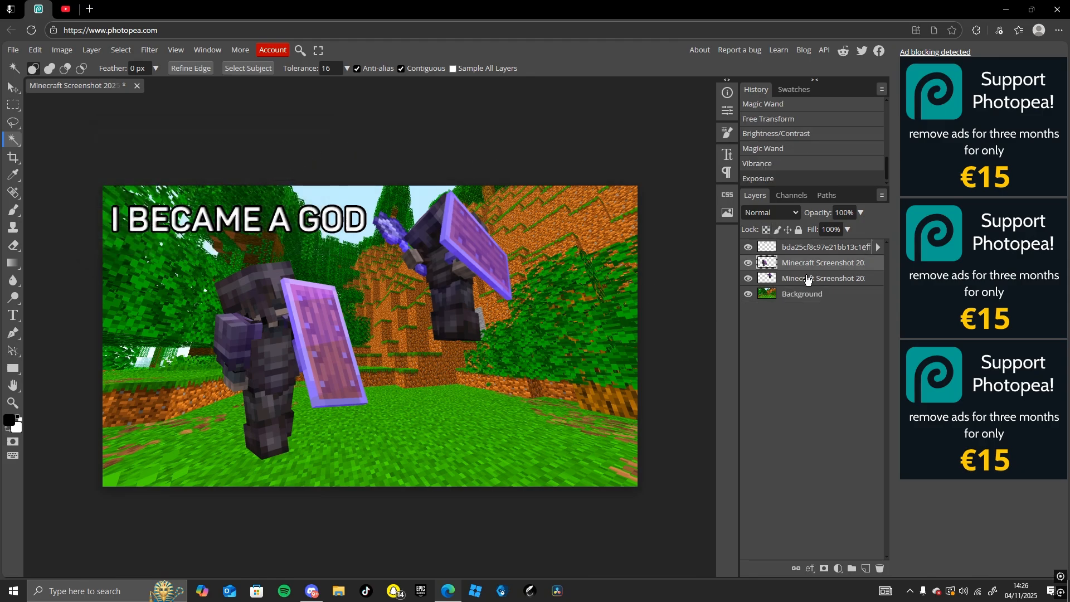
left_click(62, 50)
mouse_move(95, 84)
left_click(217, 88)
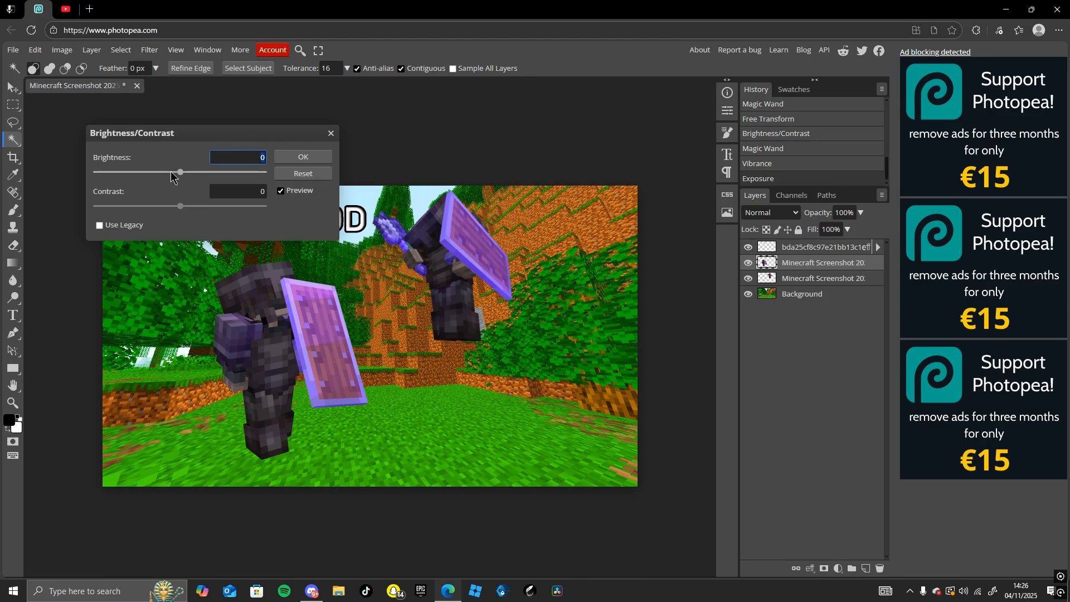
left_click_drag(171, 176, 192, 208)
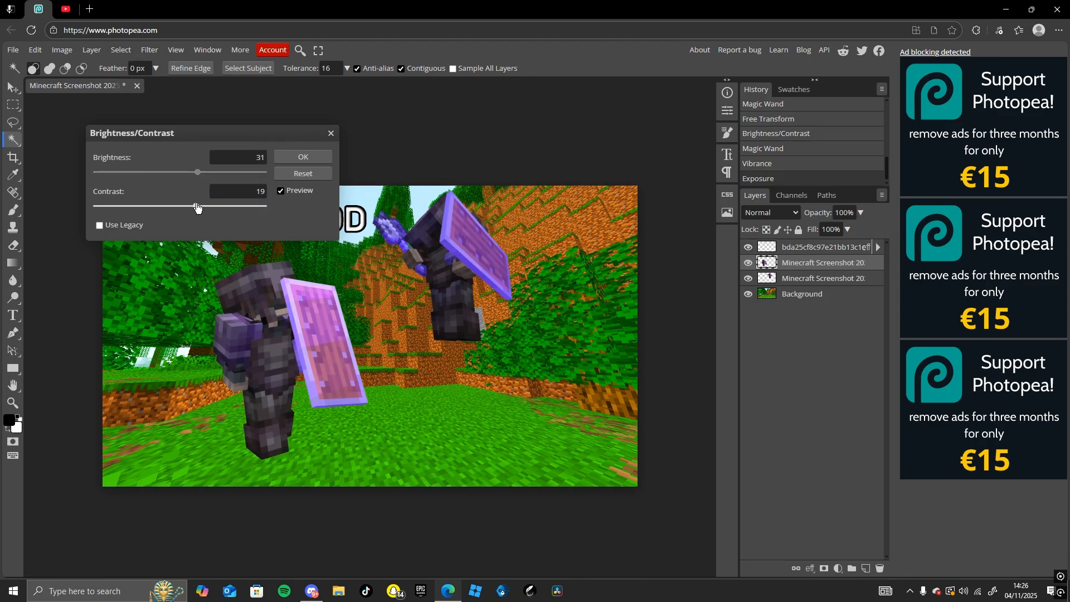
left_click(304, 156)
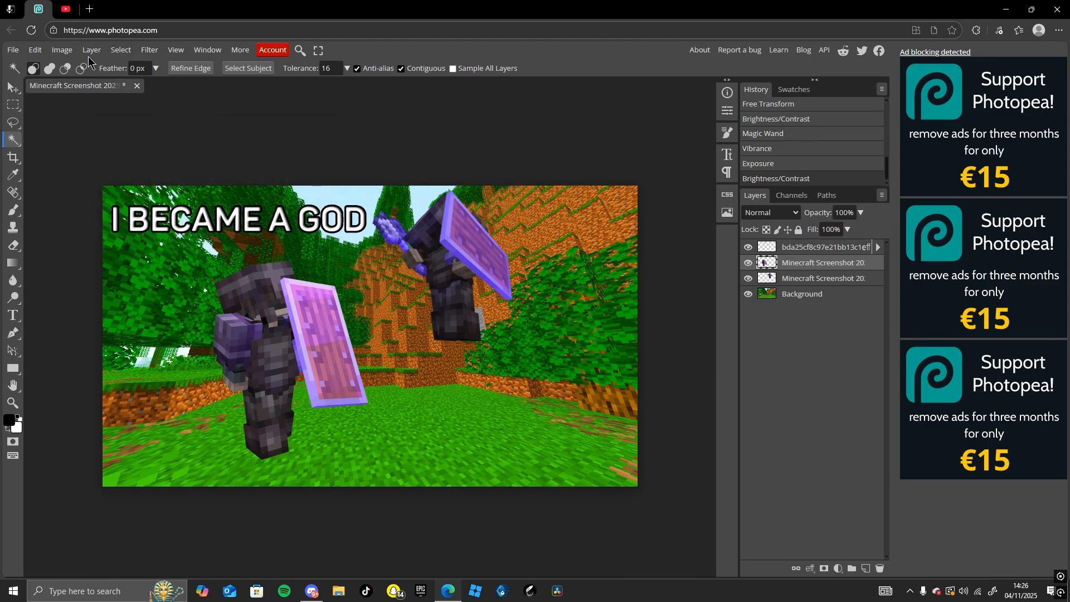
left_click(62, 50)
mouse_move(109, 88)
left_click(217, 88)
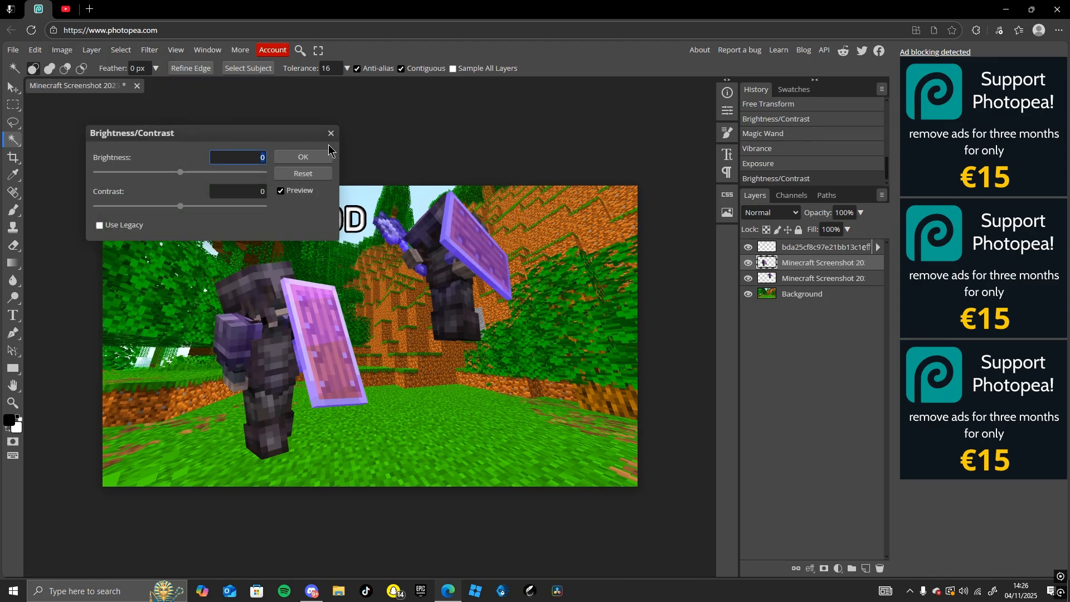
left_click(304, 154)
left_click(92, 51)
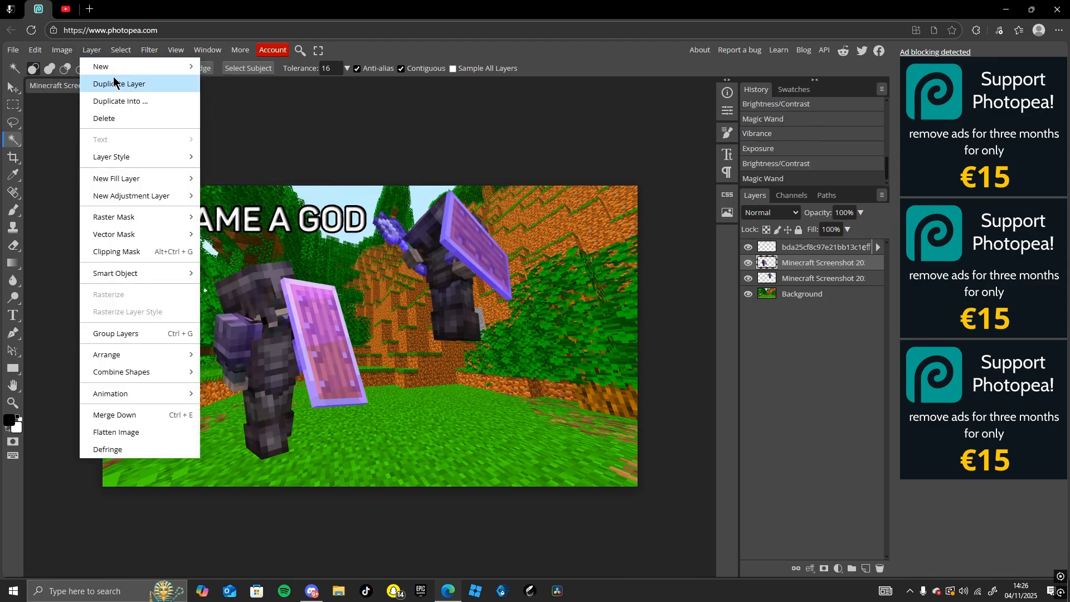
left_click(99, 52)
- Adjust the standing character layer's Exposure to 0.11, with offset -0.01 and gamma correction 1.11
left_click(69, 51)
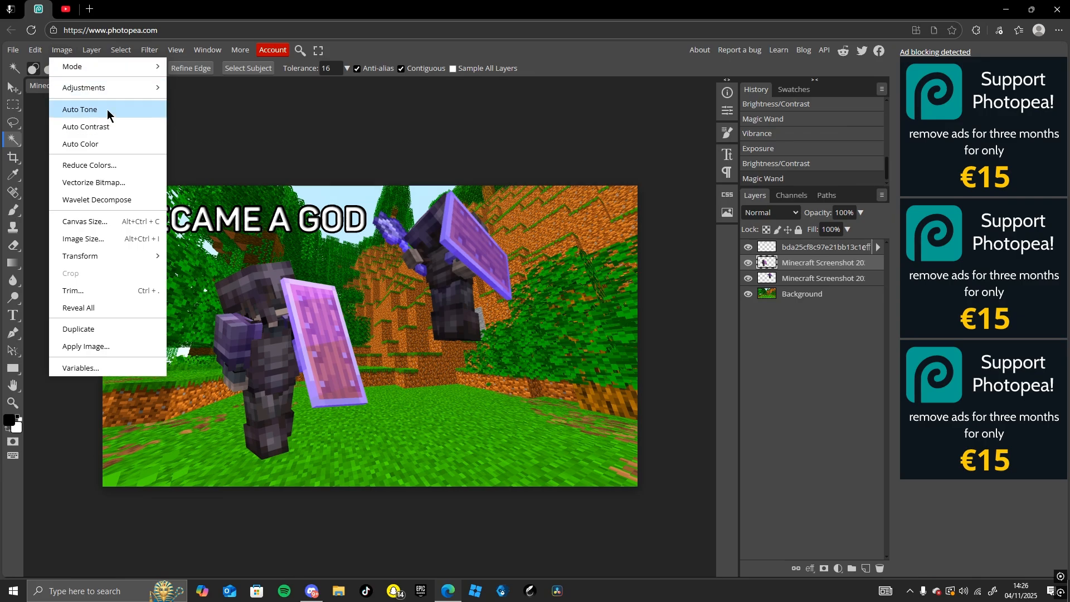
mouse_move(140, 88)
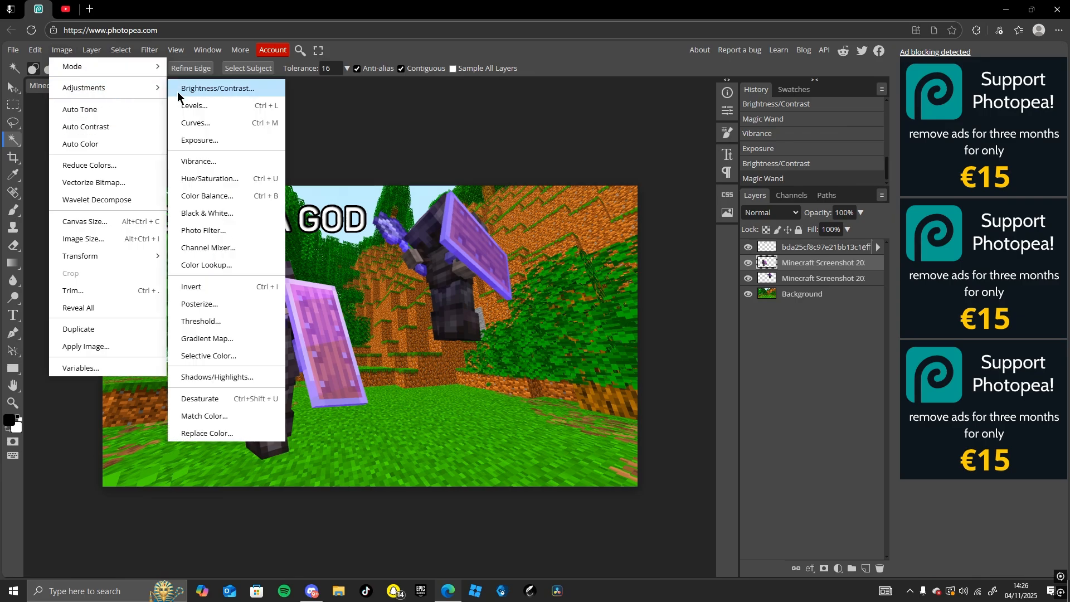
left_click(212, 139)
left_click_drag(181, 175, 185, 207)
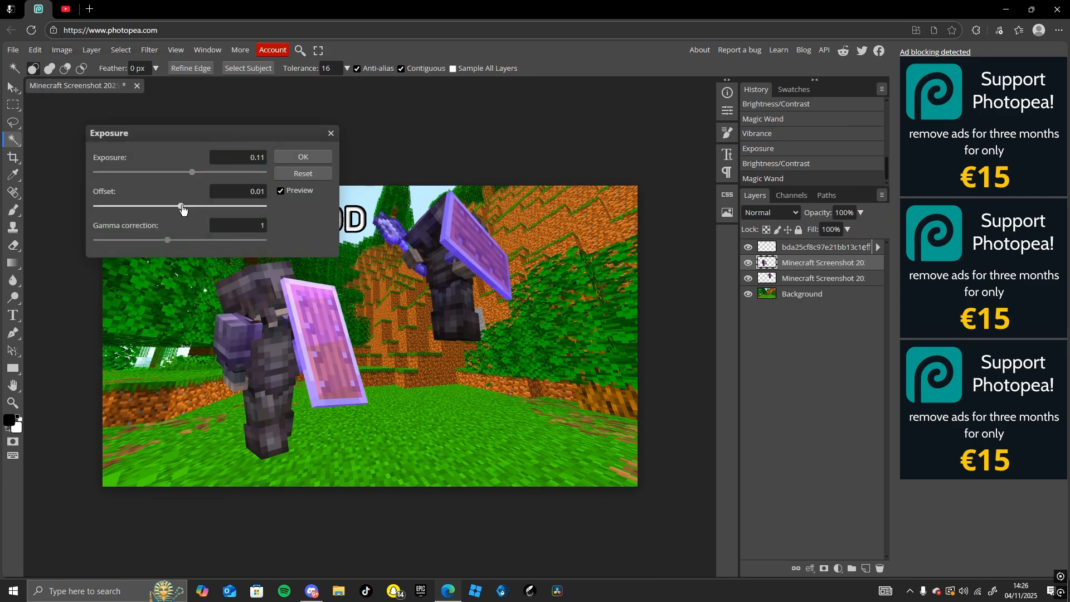
left_click_drag(169, 241, 167, 242)
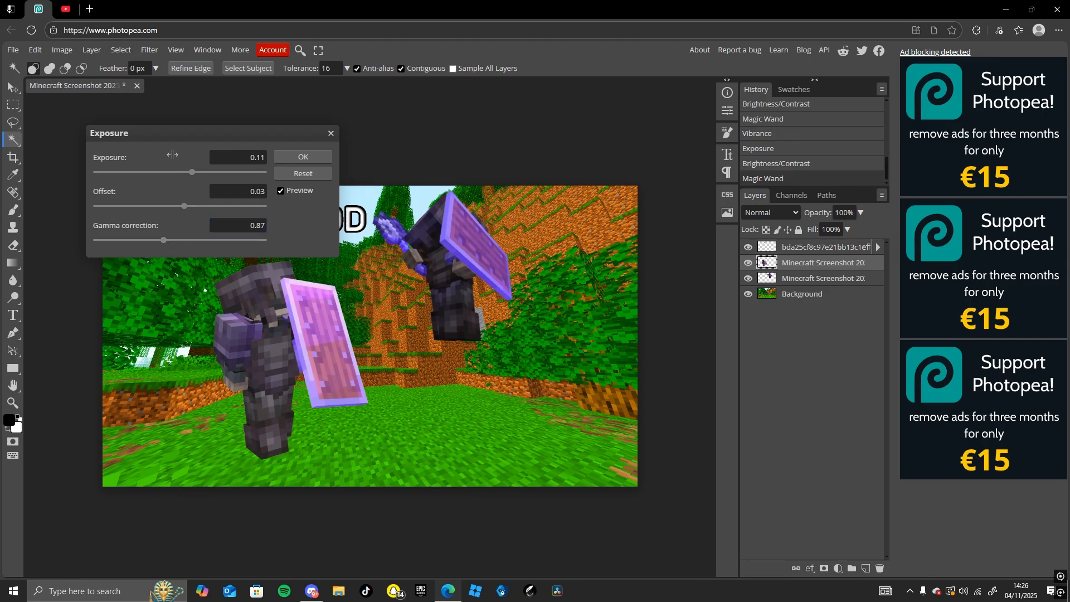
left_click_drag(184, 206, 171, 240)
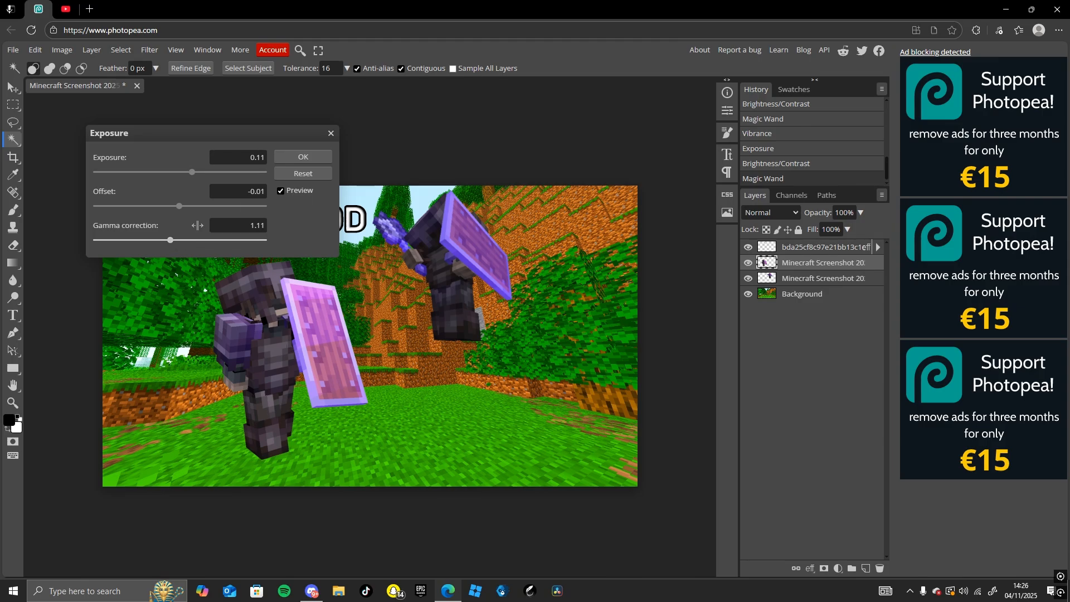
left_click(304, 157)
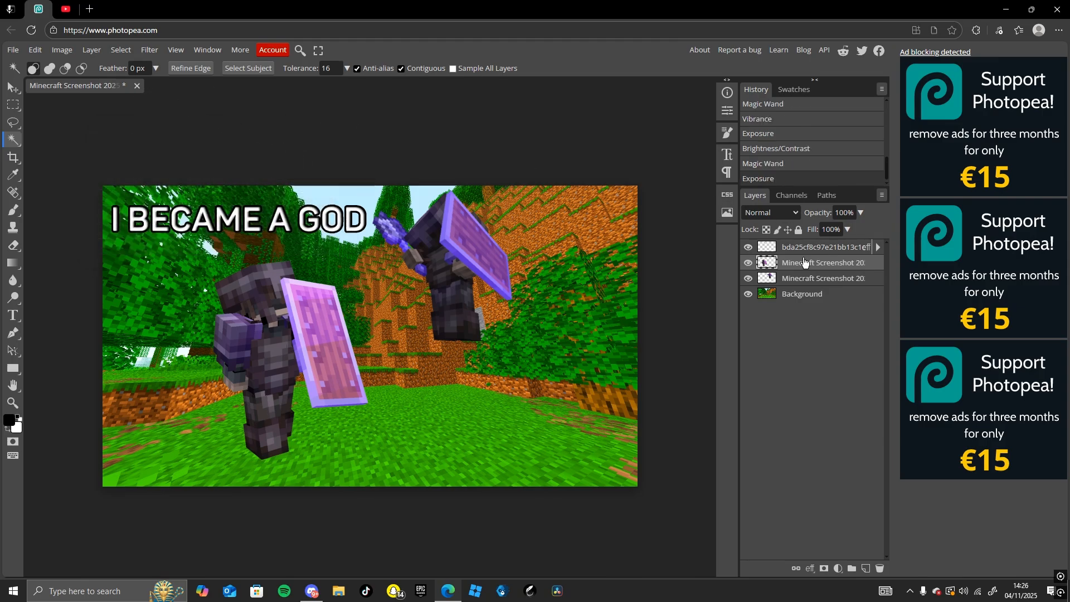
- Raise the brightness and contrast of the airborne character's layer with a Brightness/Contrast adjustment
left_click(798, 281)
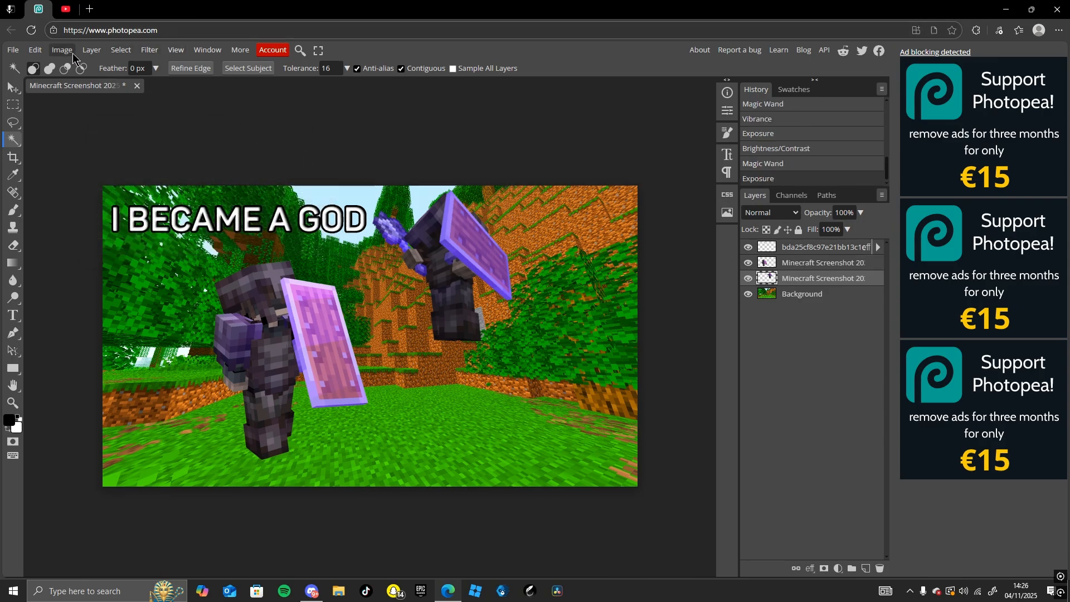
left_click(91, 49)
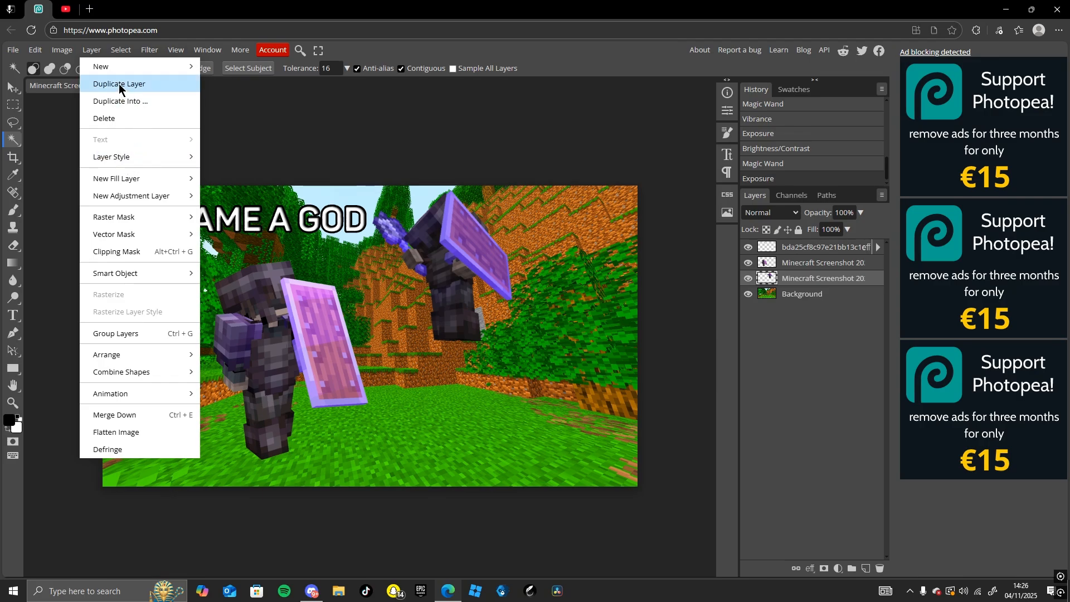
left_click(93, 50)
left_click(93, 51)
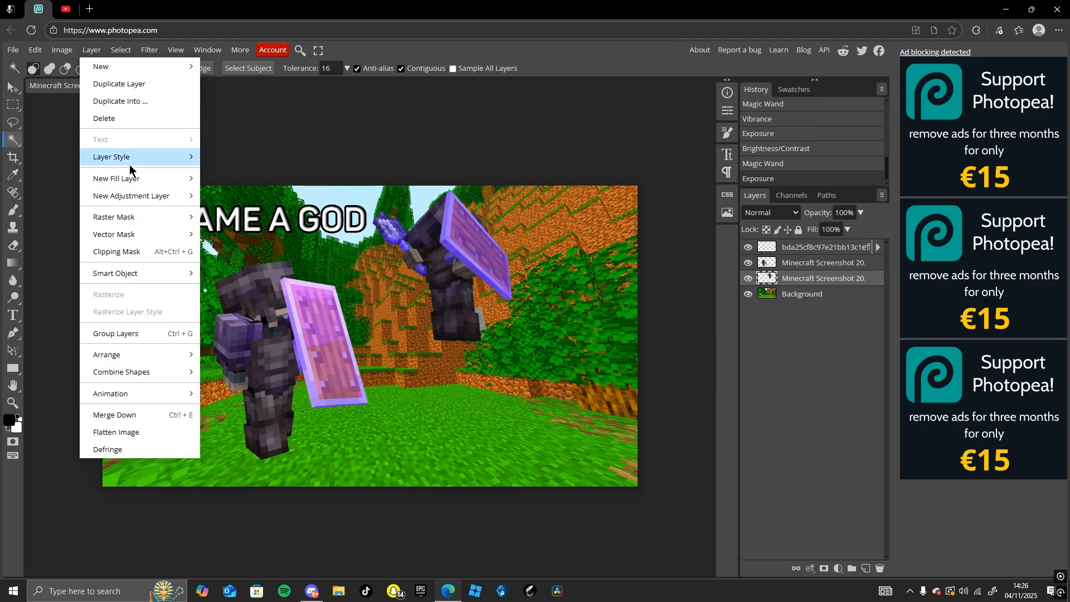
left_click(64, 50)
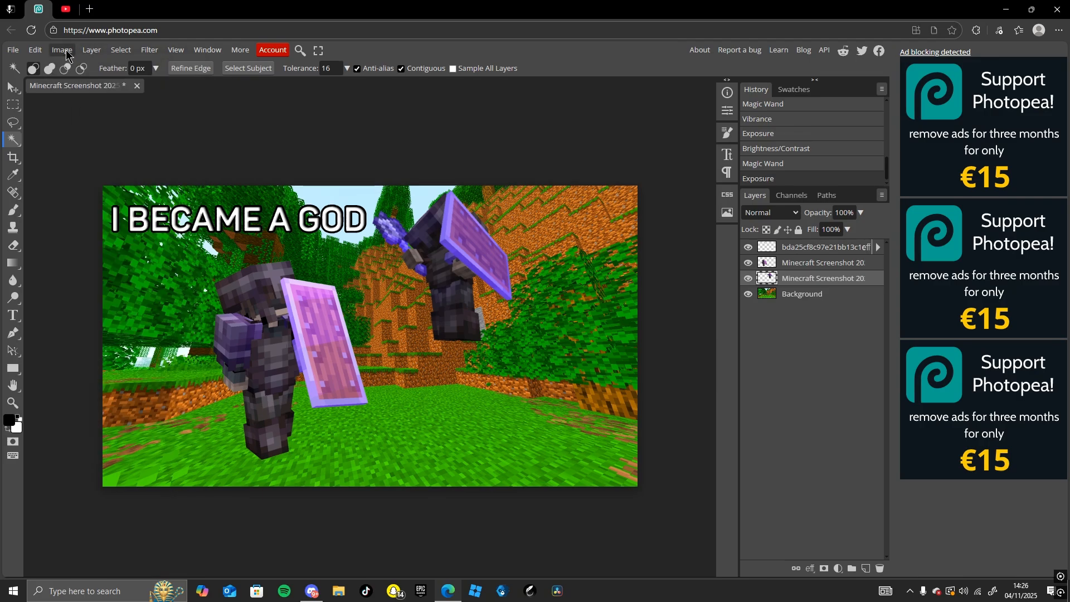
left_click(64, 51)
mouse_move(89, 88)
left_click(223, 85)
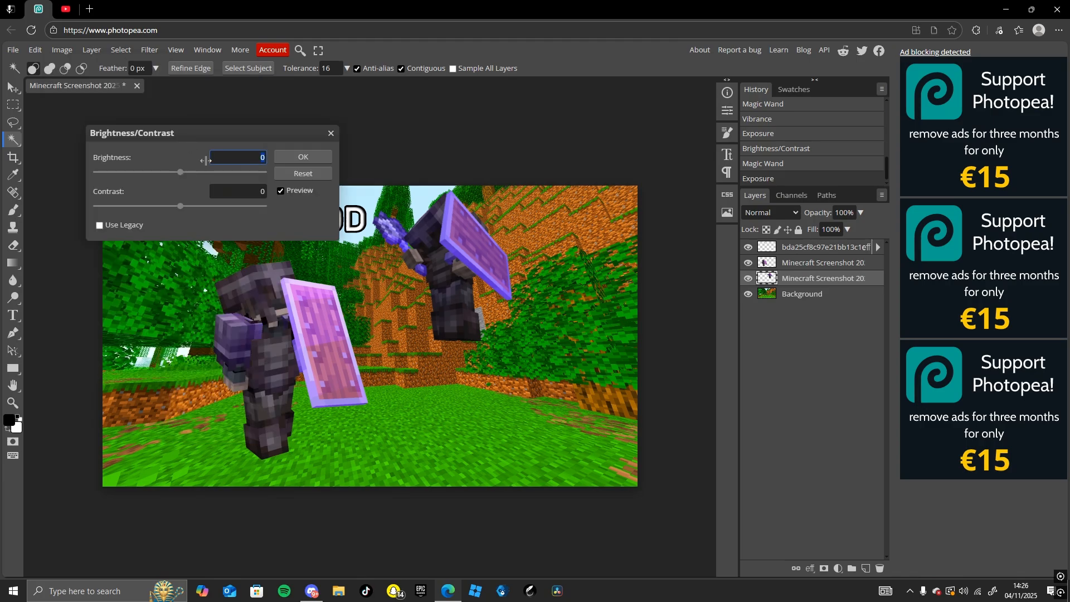
left_click_drag(189, 177, 197, 207)
left_click(303, 157)
- Adjust the airborne character layer's Exposure to 0.13, with offset -0.01 and gamma correction 1.31
left_click(62, 50)
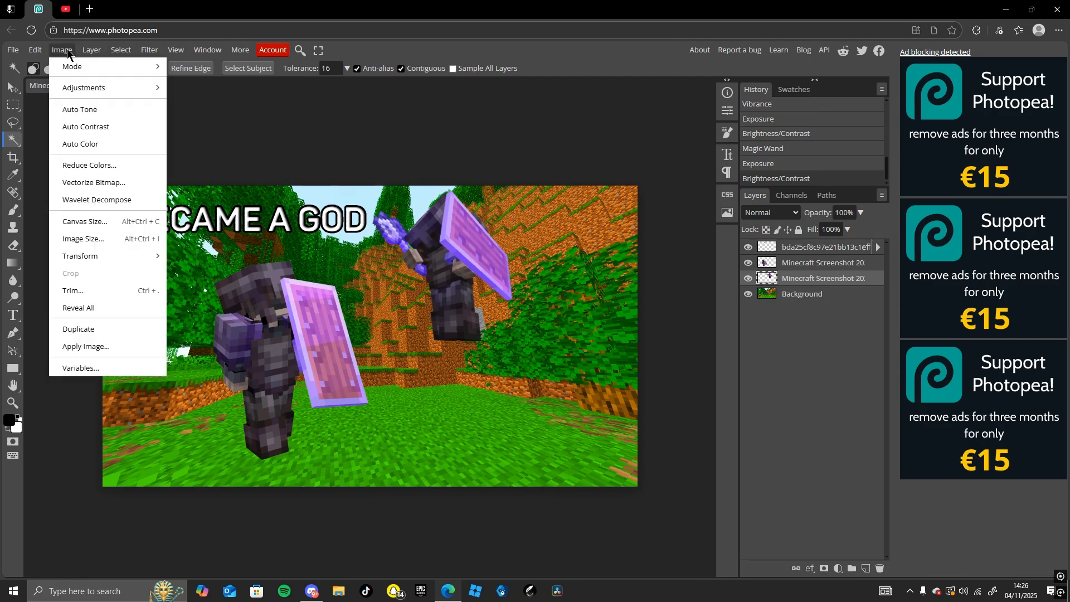
mouse_move(115, 89)
left_click(205, 137)
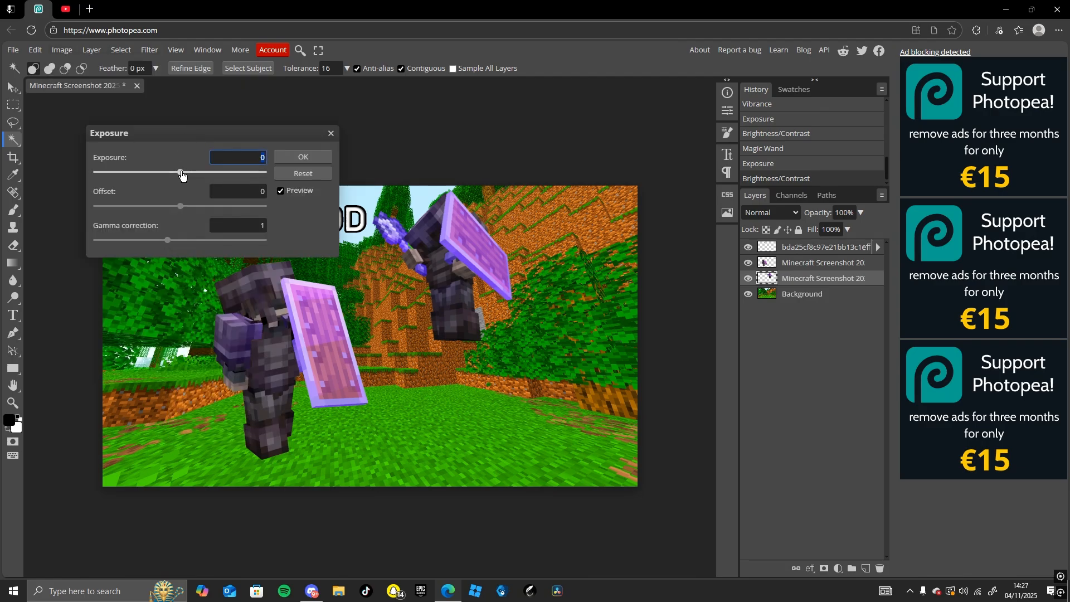
left_click_drag(181, 176, 196, 228)
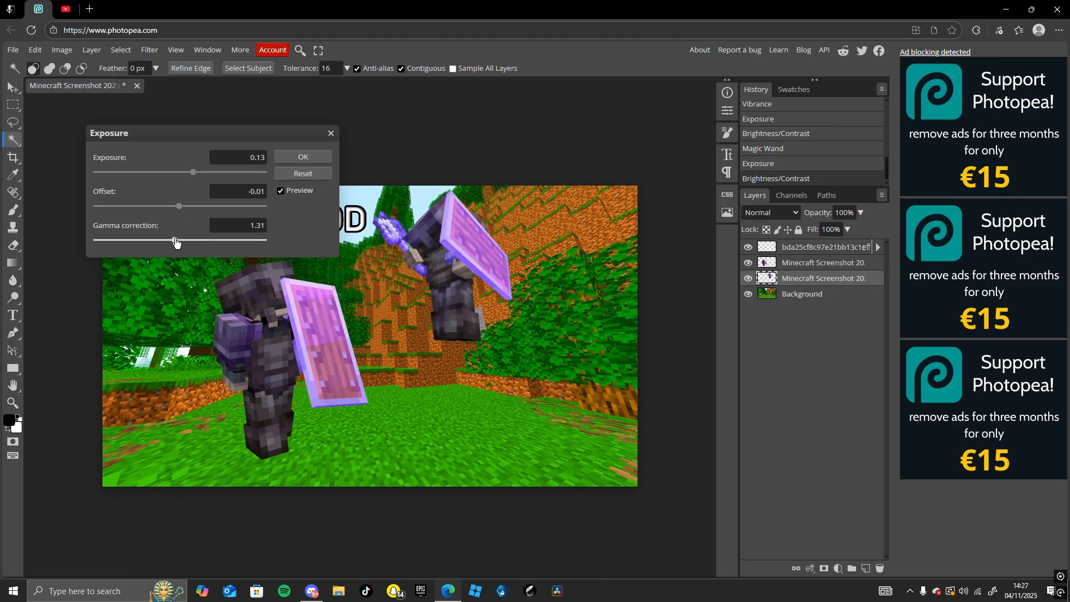
left_click(293, 159)
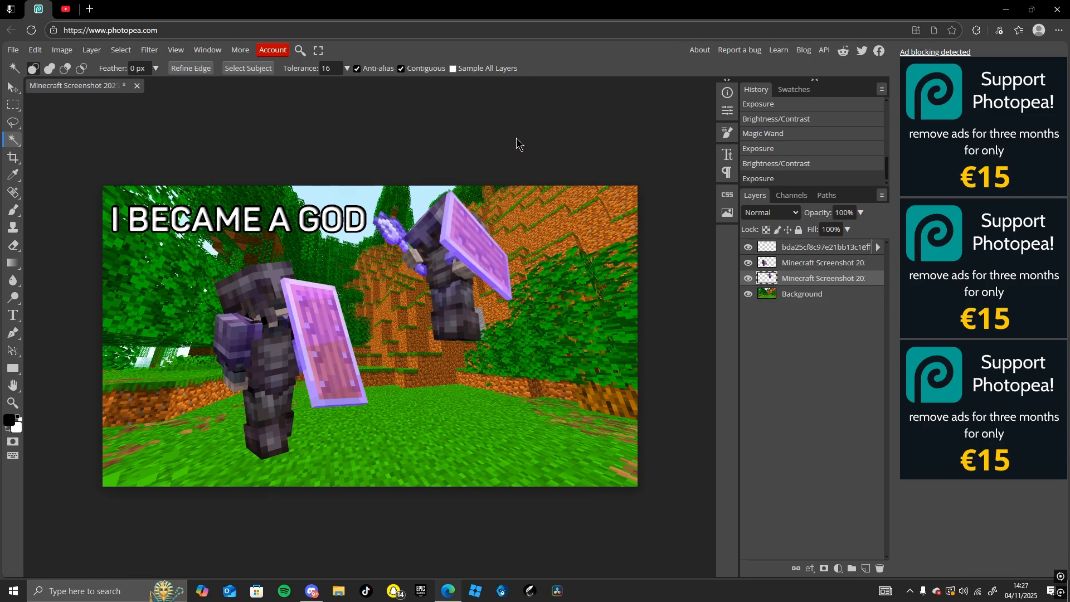
left_click(806, 254)
left_click(608, 186)
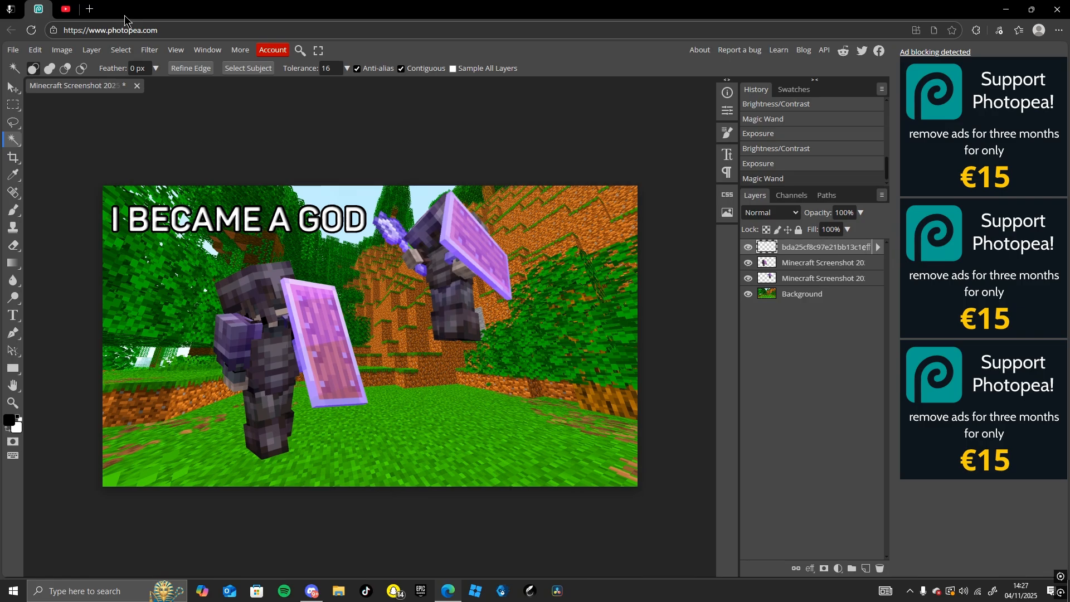
left_click(13, 50)
left_click(58, 106)
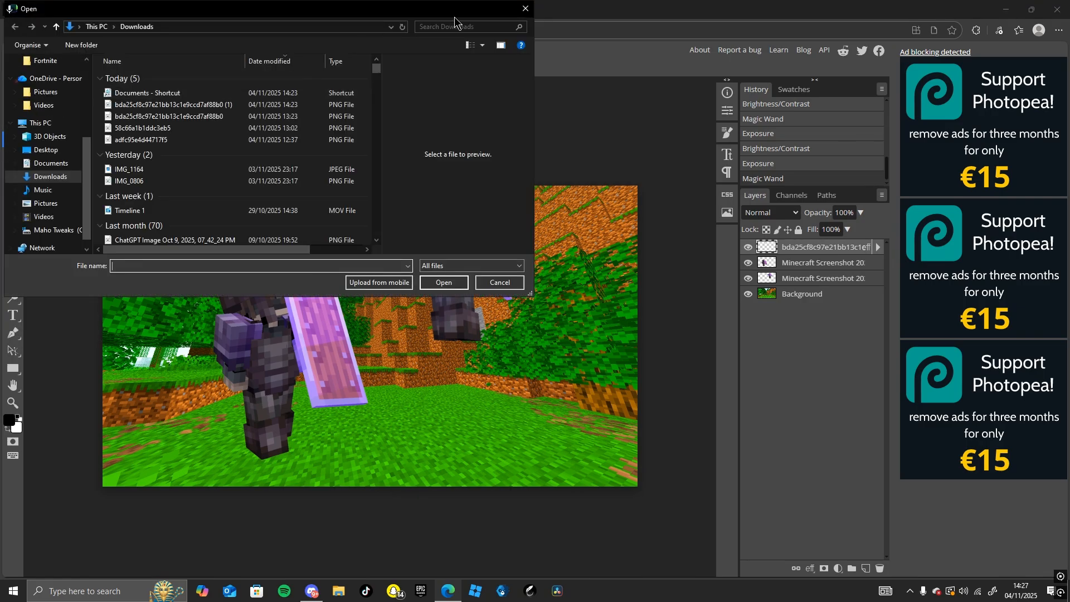
left_click(524, 9)
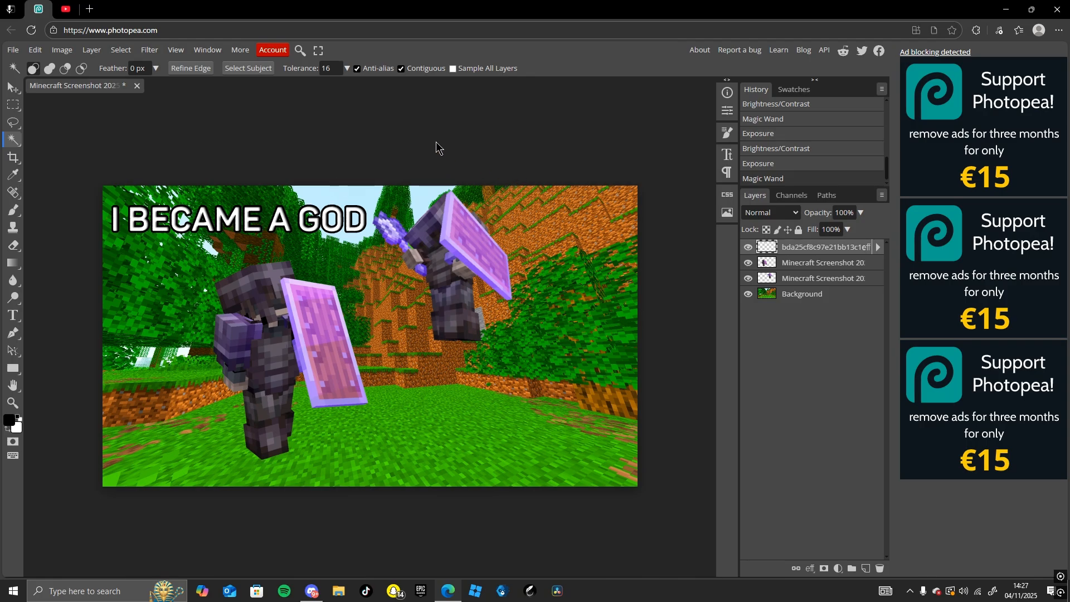
right_click(391, 300)
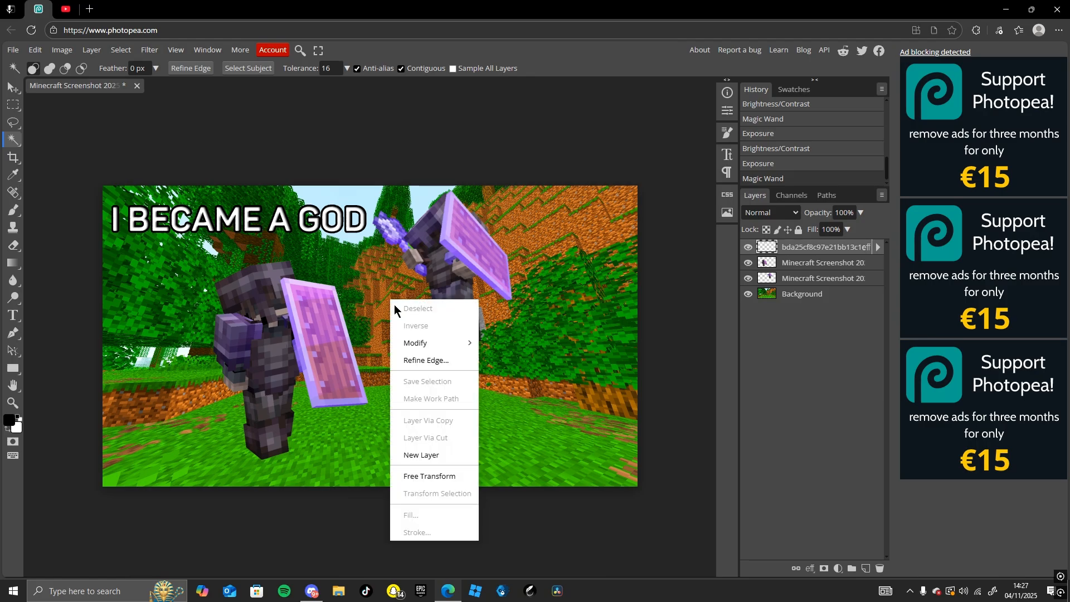
- Save the thumbnail document and close the browser window
left_click(12, 50)
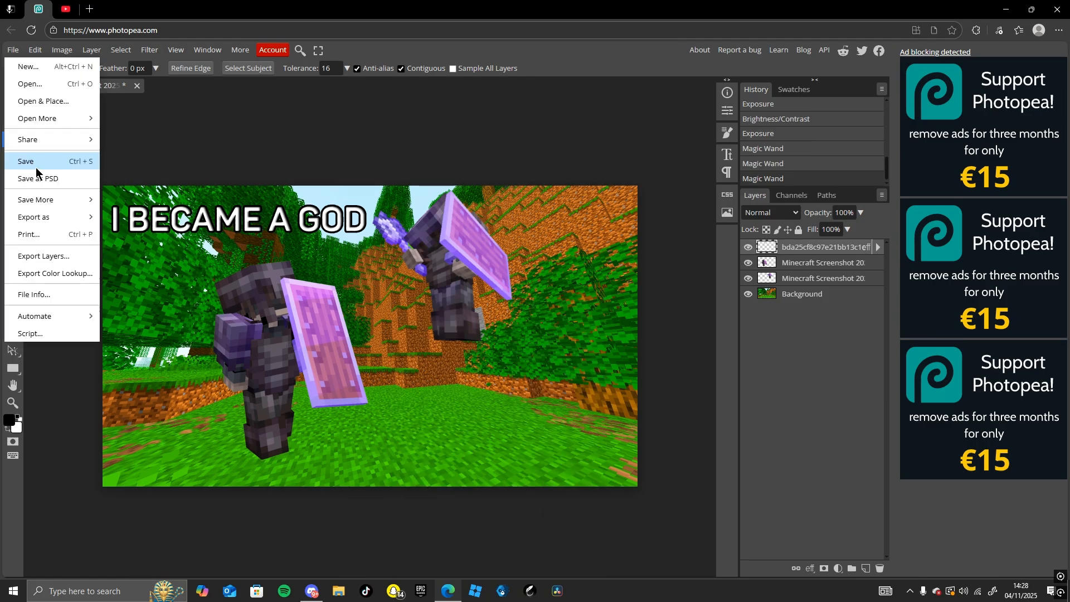
left_click(36, 167)
left_click(559, 103)
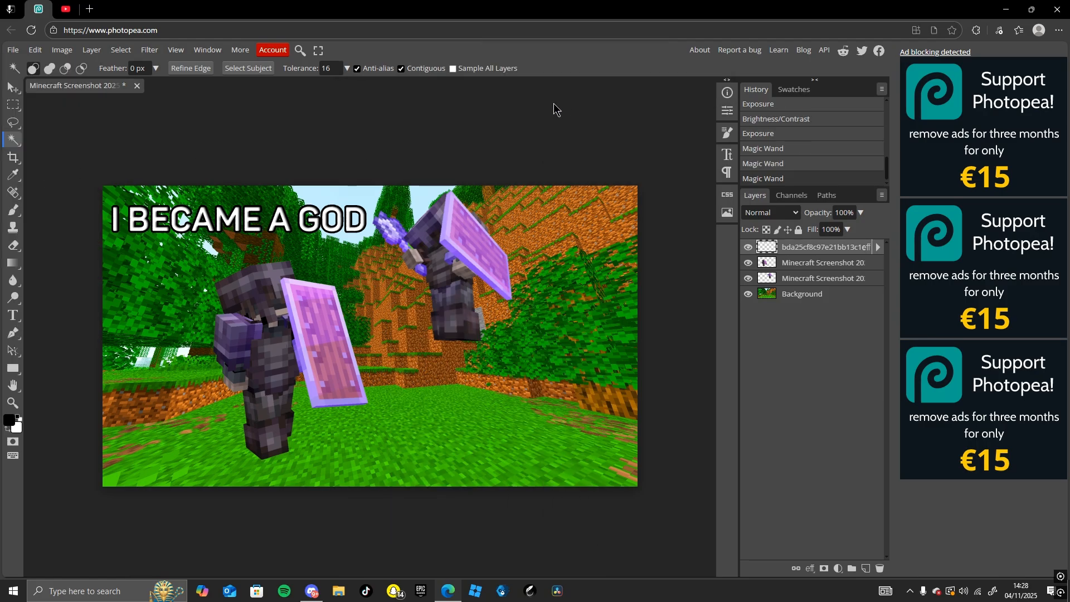
left_click(1057, 8)
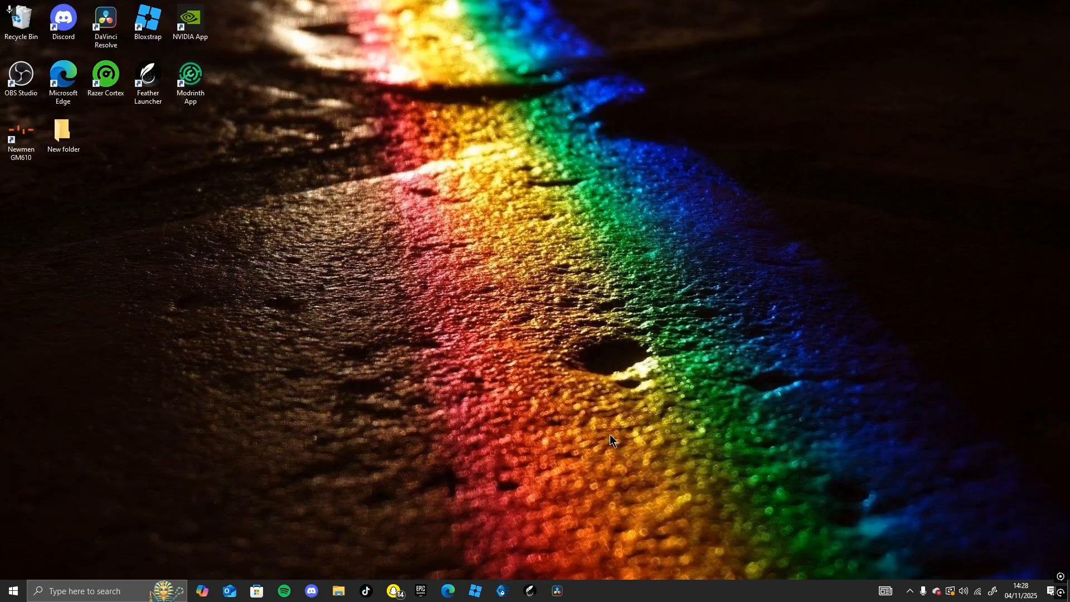
- Launch Feather Client and open the NVIDIA overlay
left_click(531, 592)
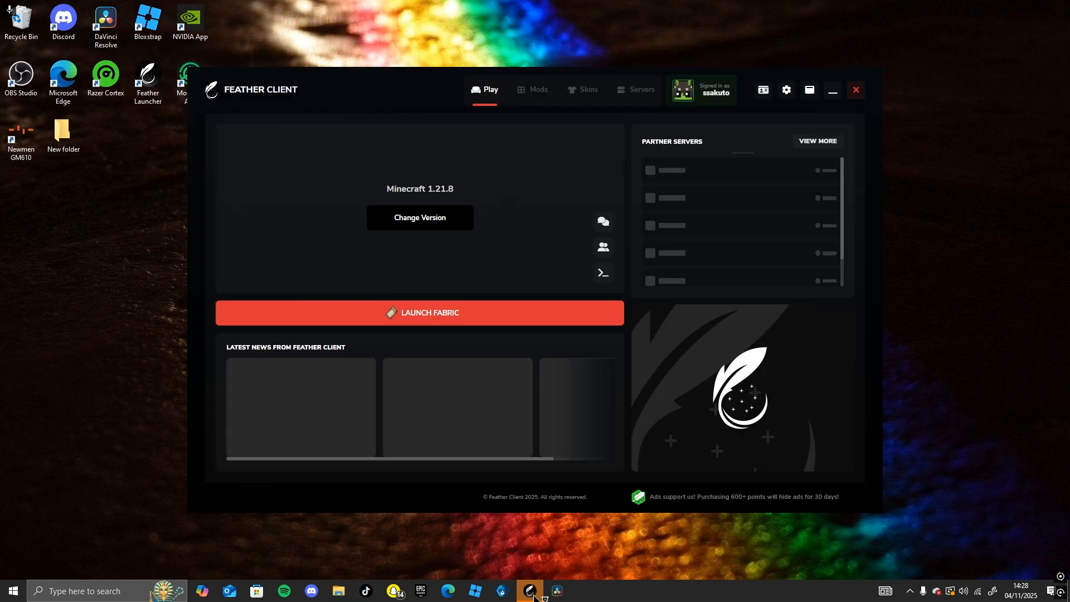
key("alt+z")
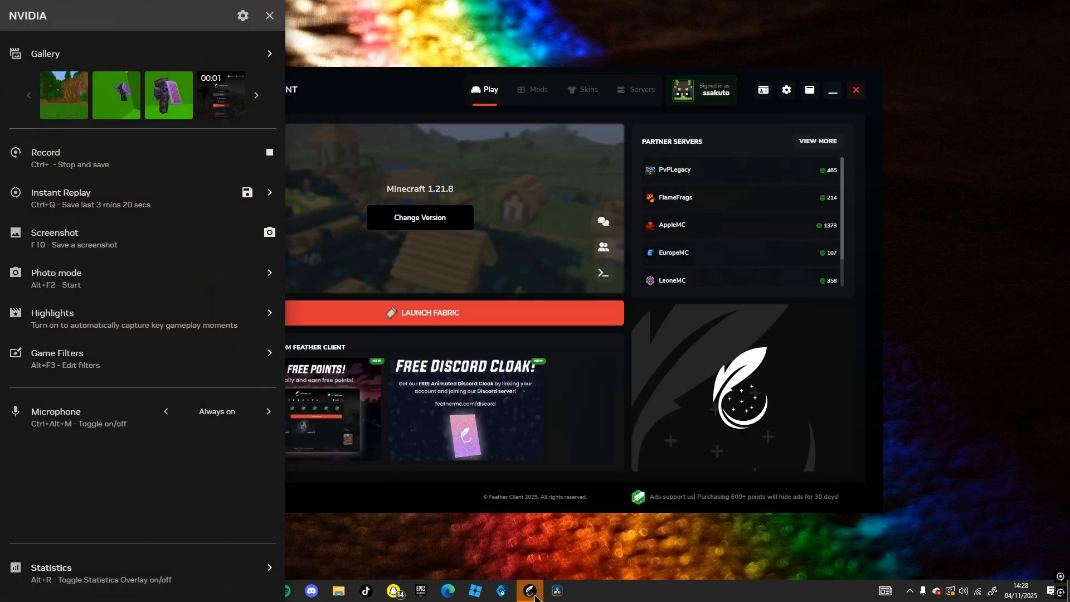